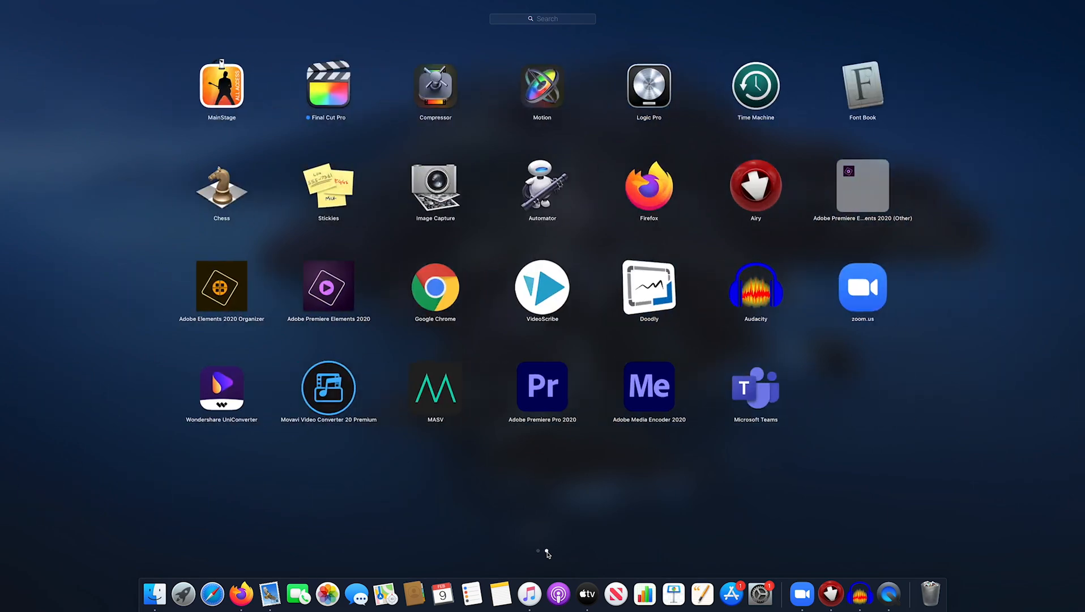
# Step: Launch Adobe Premiere Pro 2020 and open the recent project "sound editing"
pyautogui.click(544, 392)
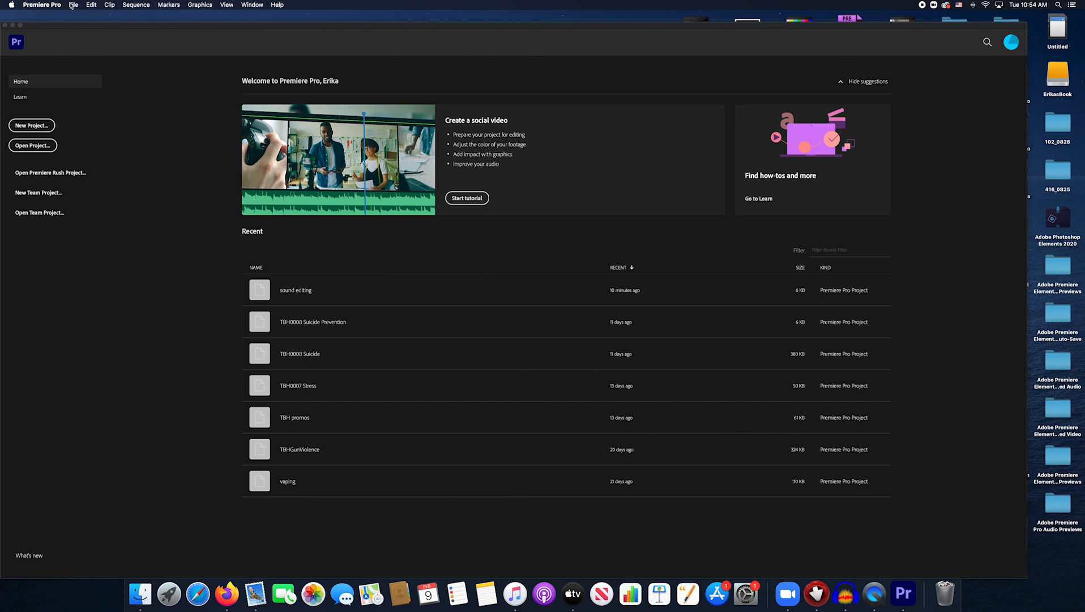
pyautogui.click(72, 5)
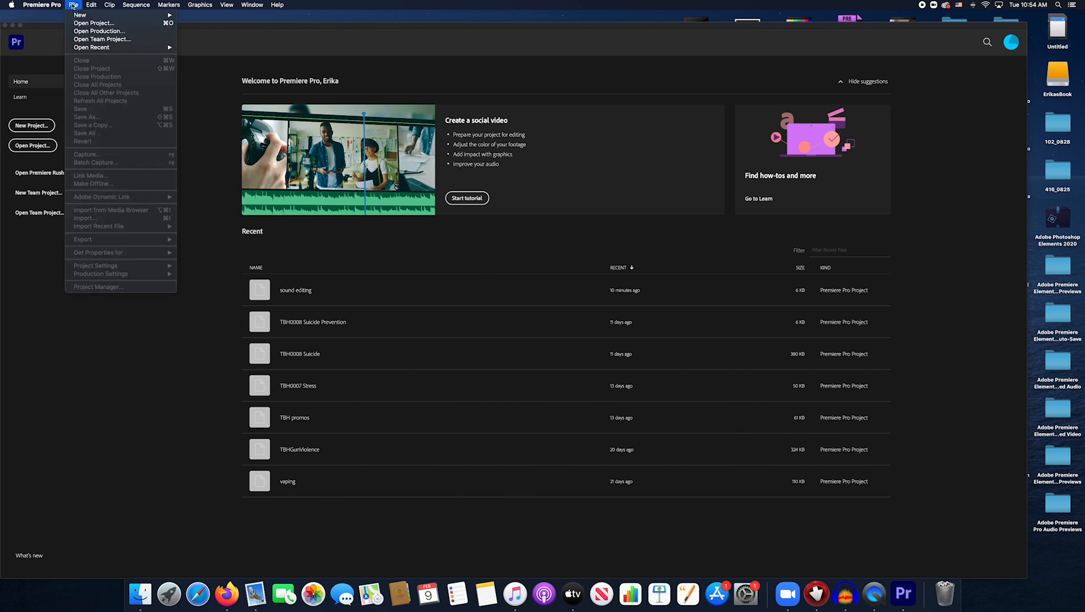
pyautogui.moveTo(80, 16)
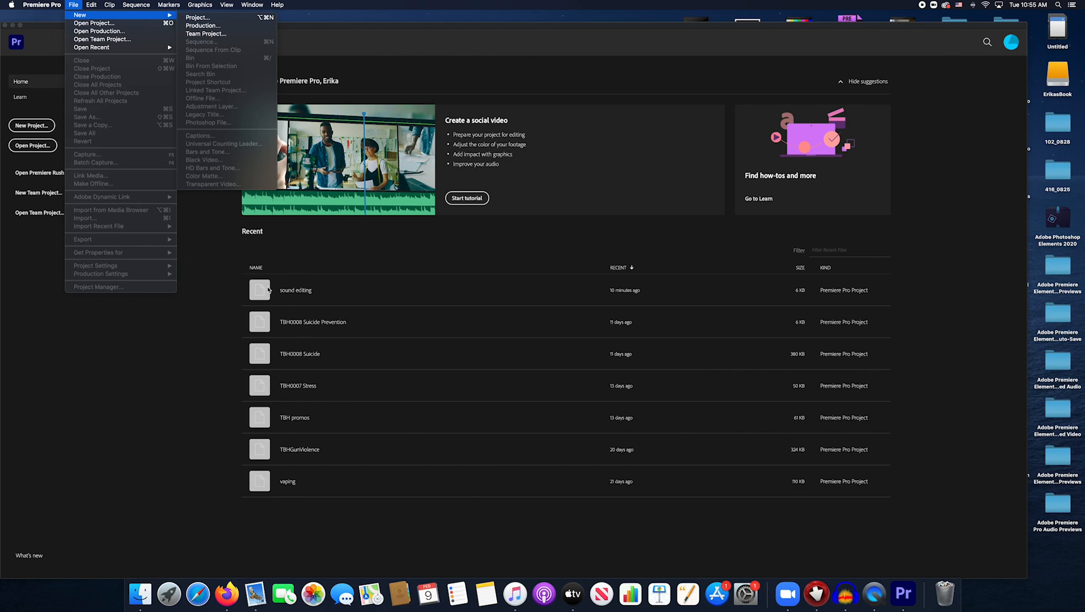
pyautogui.click(224, 268)
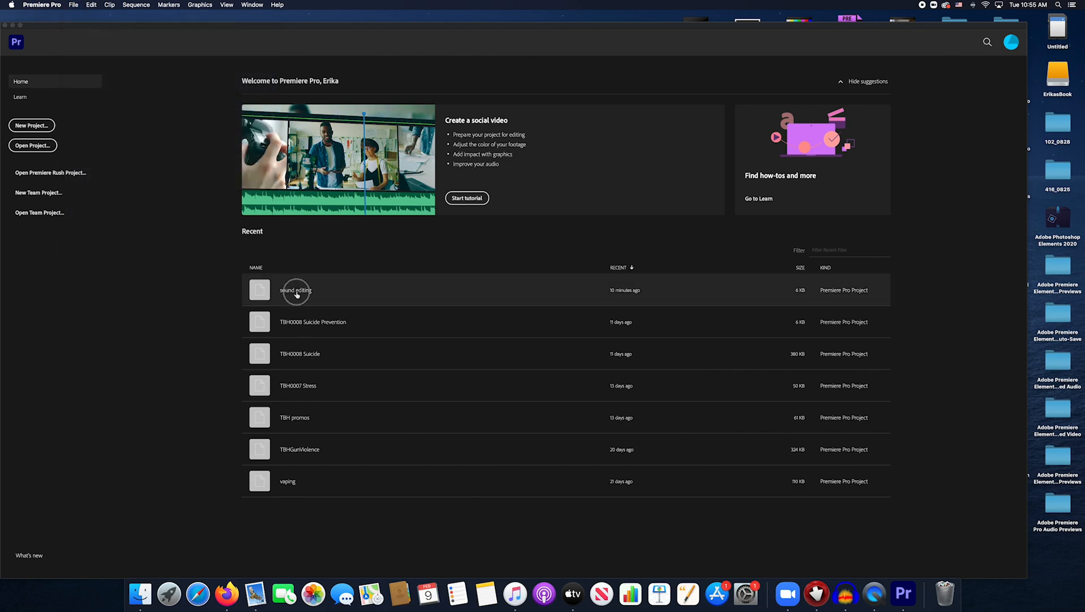
pyautogui.click(295, 290)
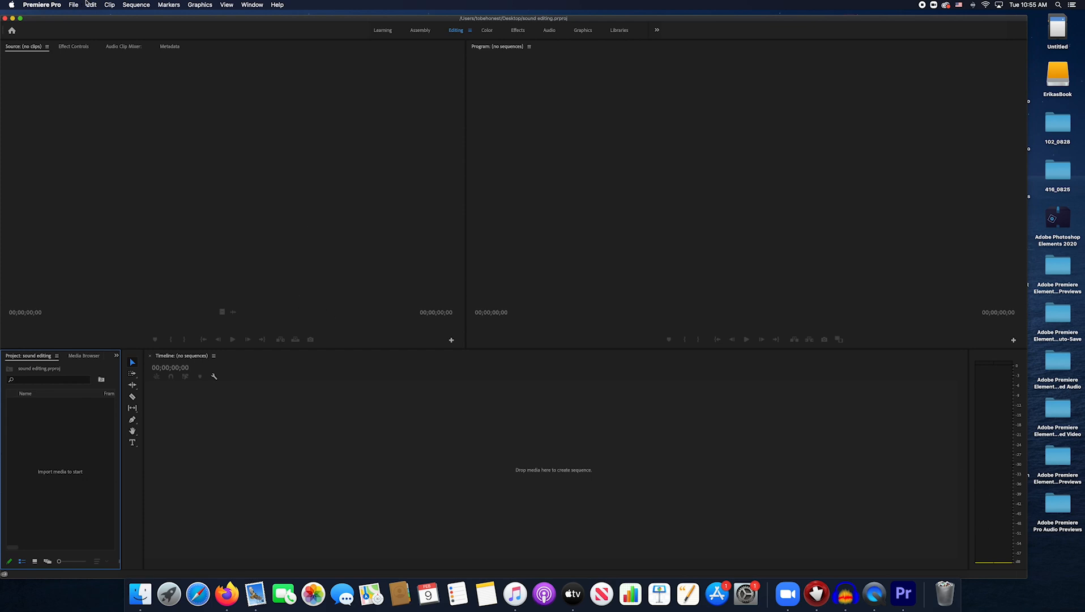
# Step: Import all the MP4 clips, MVI_6905 to MVI_6911, from the DCIM folder 437_0208 on the Untitled drive
pyautogui.click(72, 5)
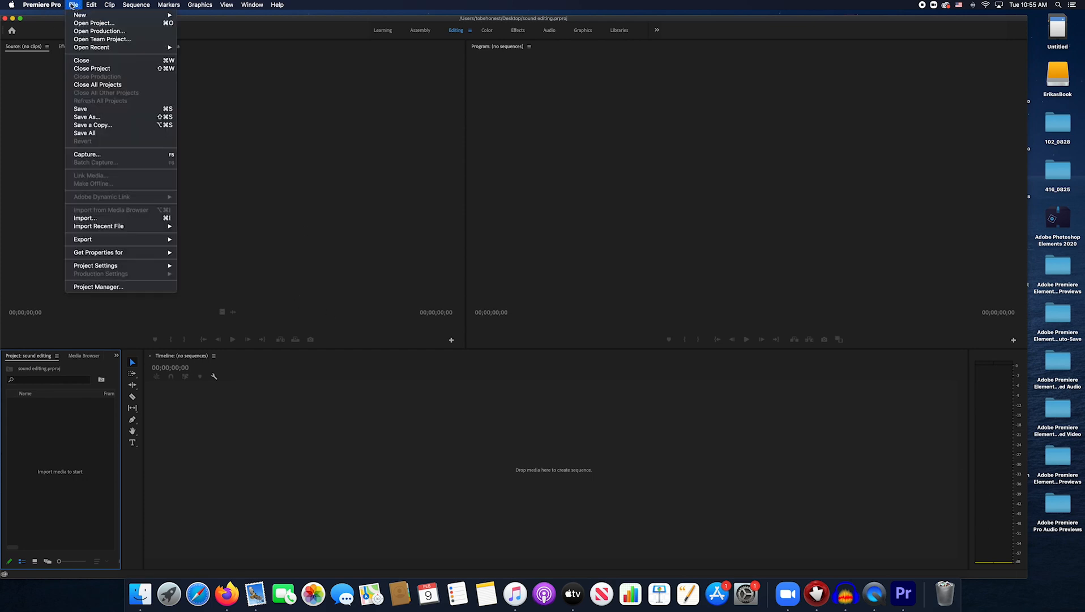
pyautogui.click(86, 219)
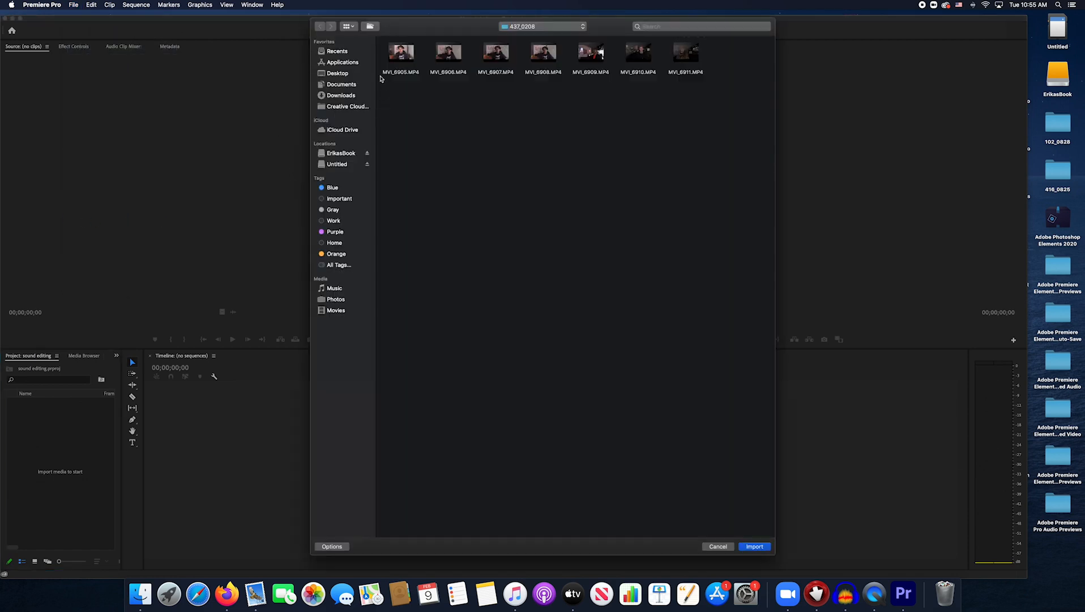
pyautogui.click(338, 164)
pyautogui.click(403, 57)
pyautogui.doubleClick(405, 59)
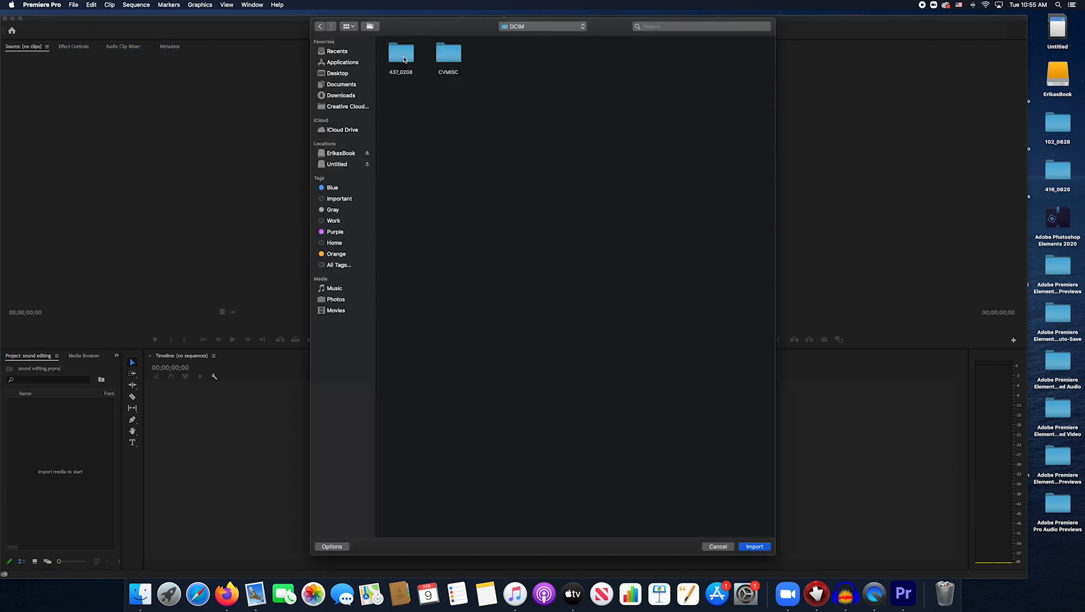
pyautogui.doubleClick(404, 59)
pyautogui.moveTo(384, 39); pyautogui.dragTo(711, 102)
pyautogui.click(746, 548)
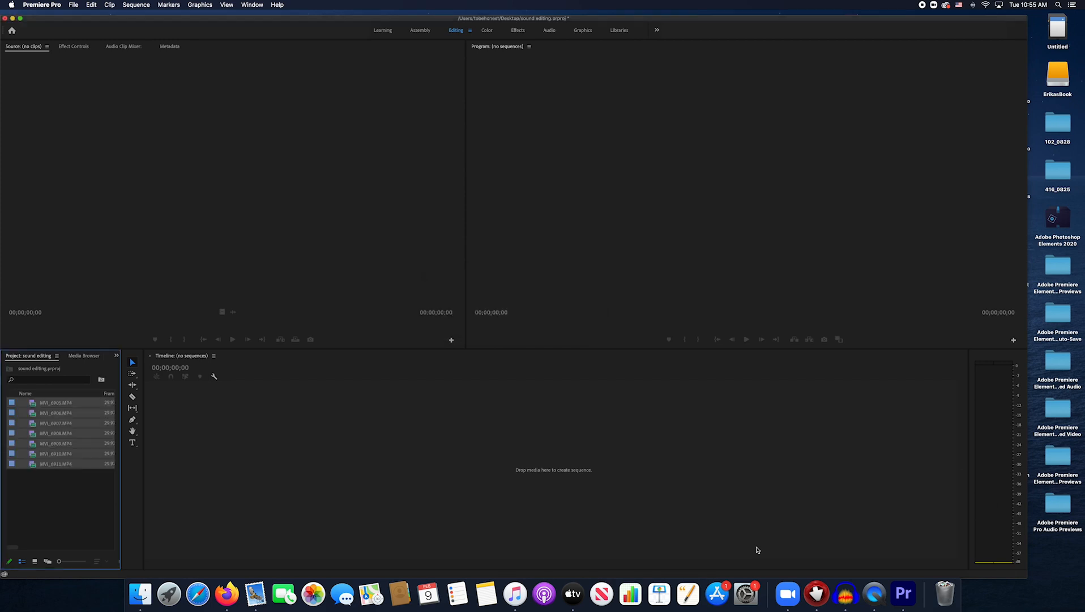
# Step: Open MVI_6906.MP4 in the source monitor and place it in the empty timeline as a new sequence
pyautogui.click(67, 508)
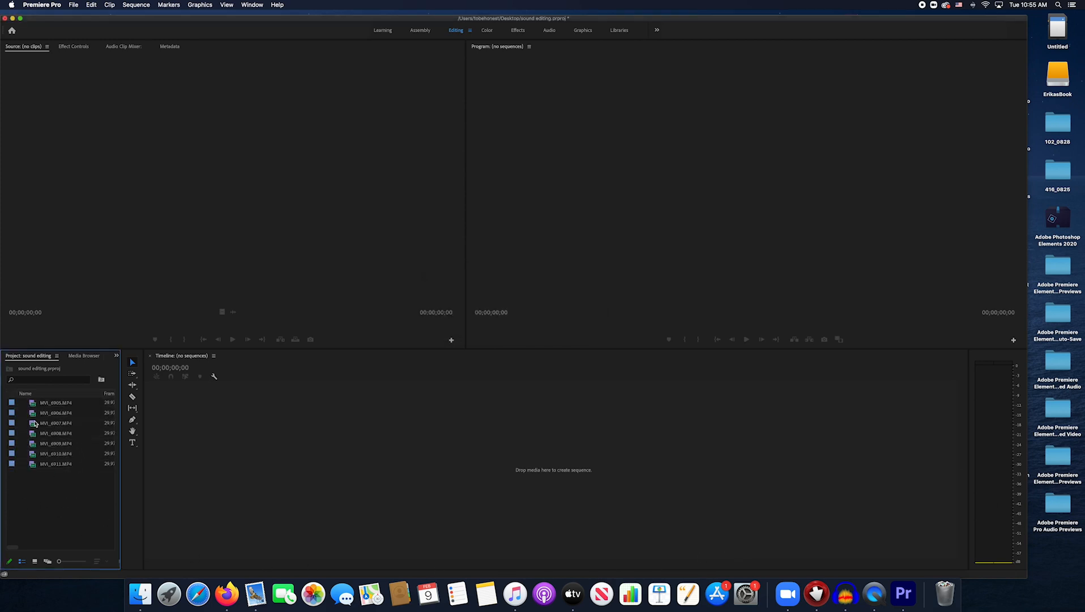
pyautogui.doubleClick(56, 413)
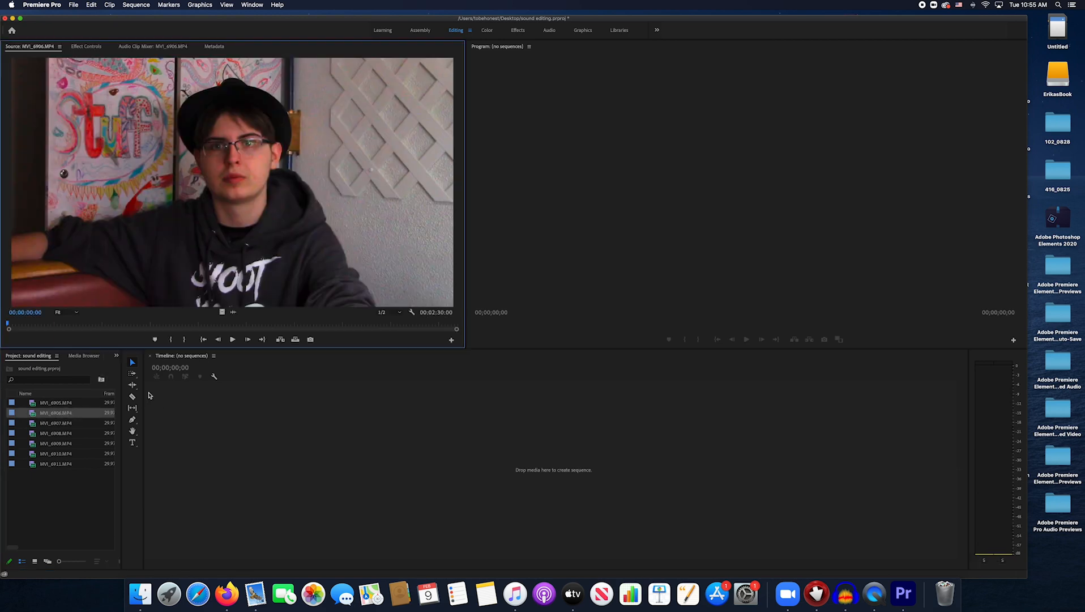
pyautogui.moveTo(39, 415); pyautogui.dragTo(185, 424)
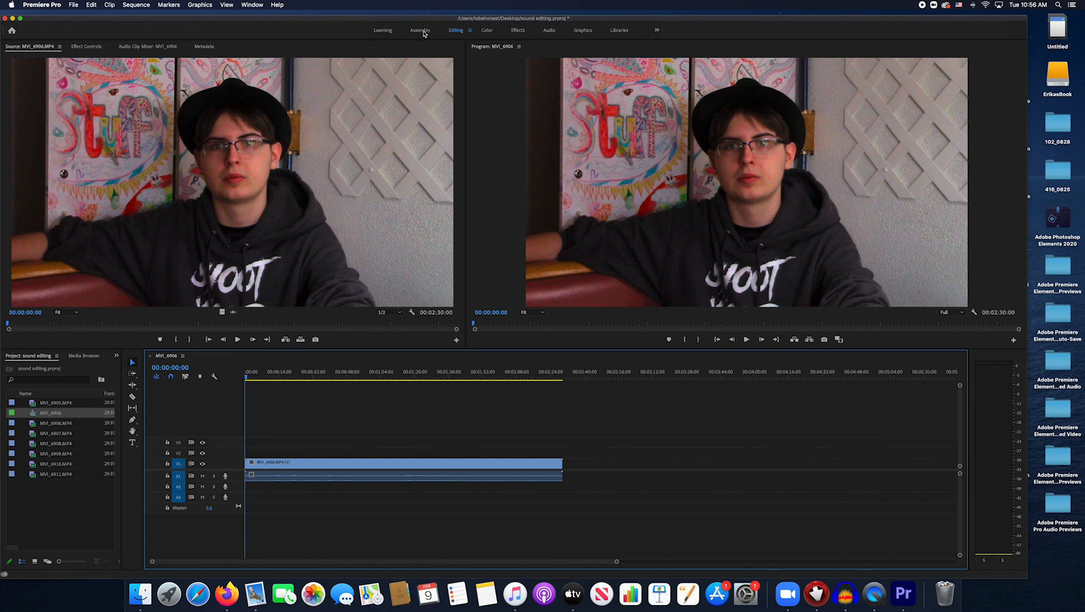
# Step: Look through the Color, Audio, Graphics, Effects and Assembly workspaces, including the Dissolve video transitions, and return to the Editing workspace
pyautogui.click(515, 32)
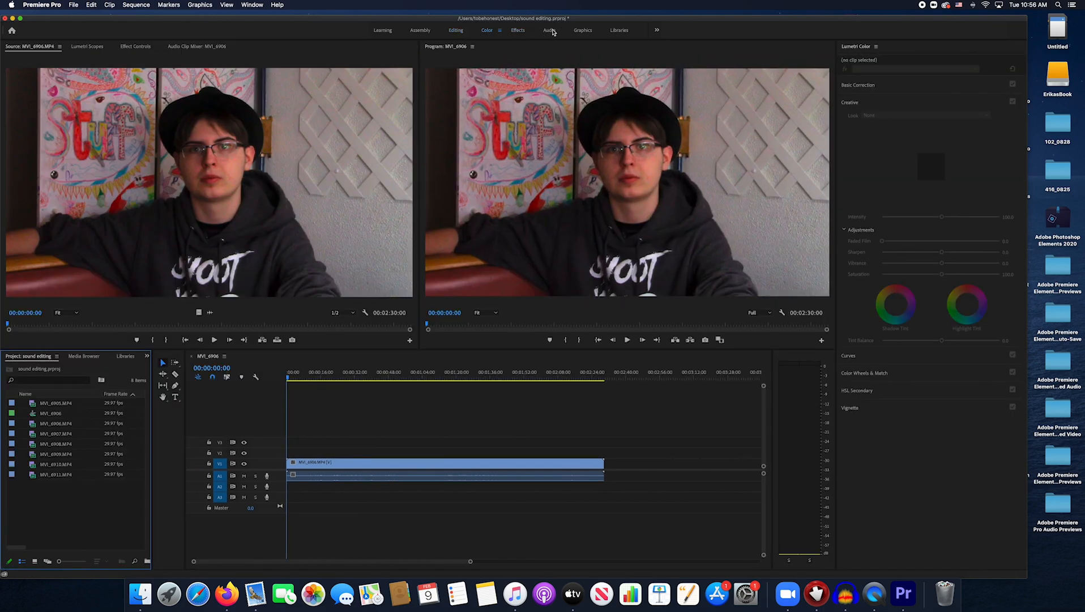
pyautogui.click(549, 30)
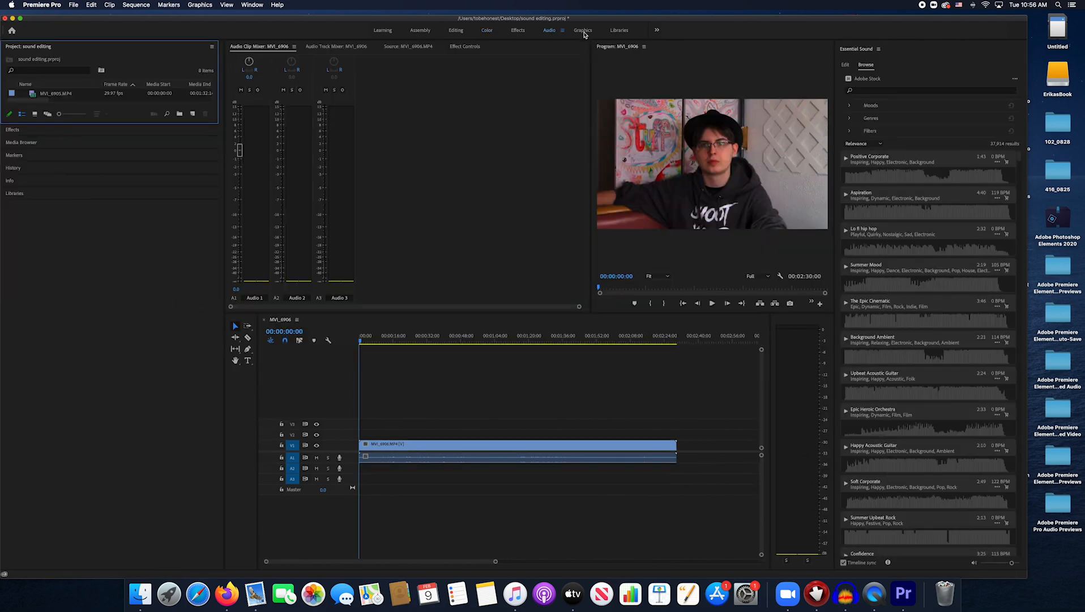
pyautogui.click(583, 31)
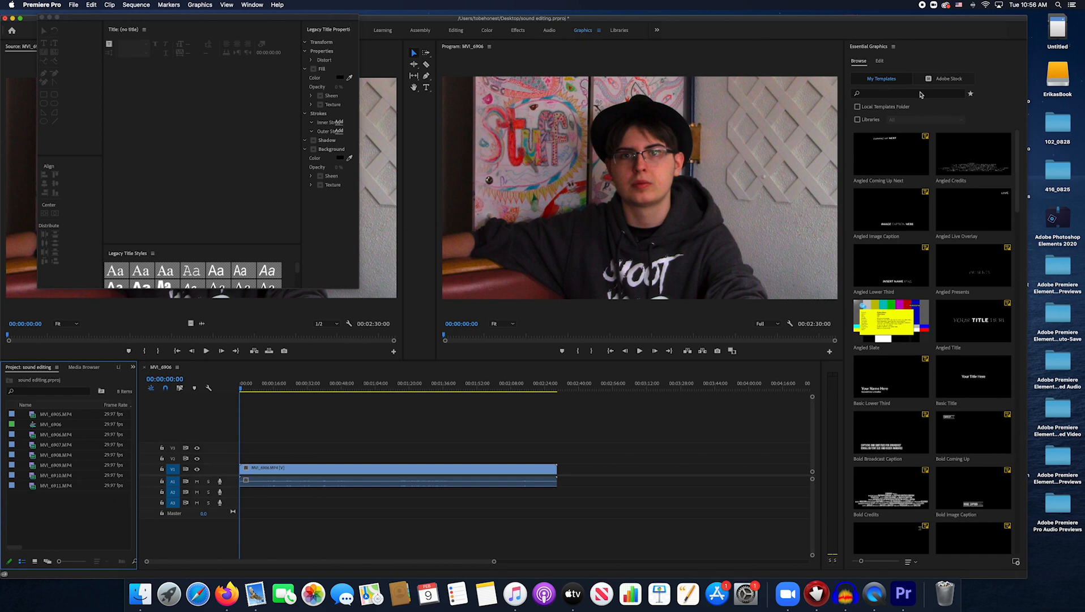
pyautogui.click(519, 31)
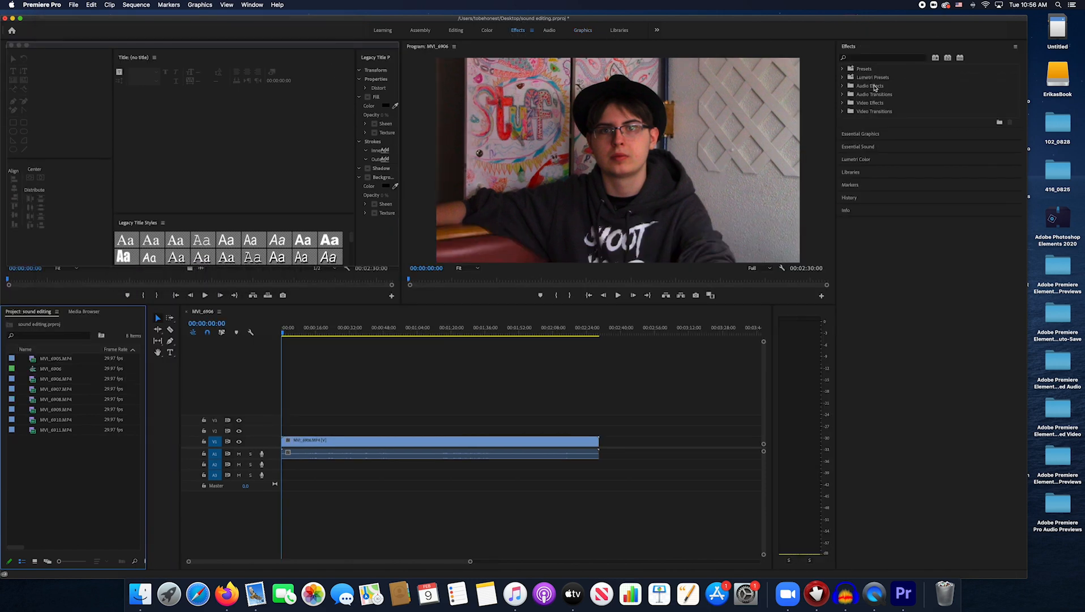
pyautogui.doubleClick(852, 112)
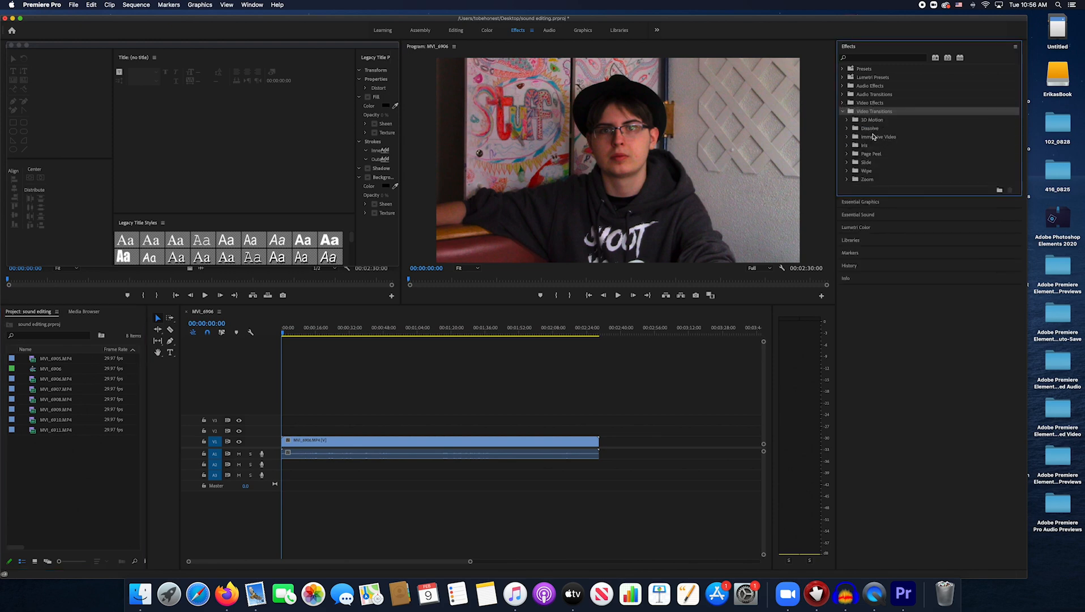
pyautogui.doubleClick(869, 128)
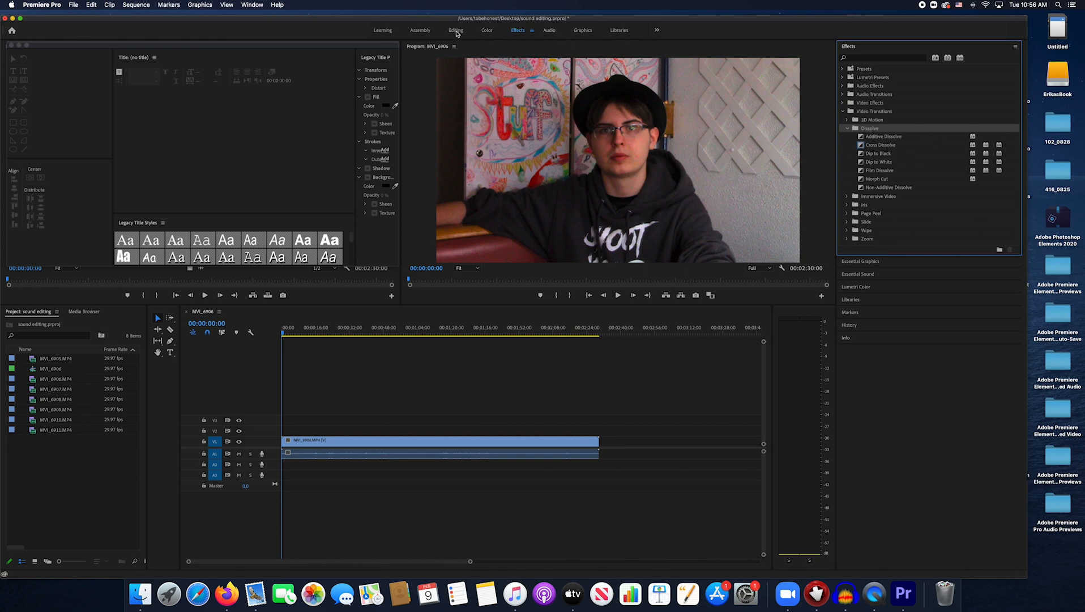
pyautogui.click(456, 31)
pyautogui.click(419, 31)
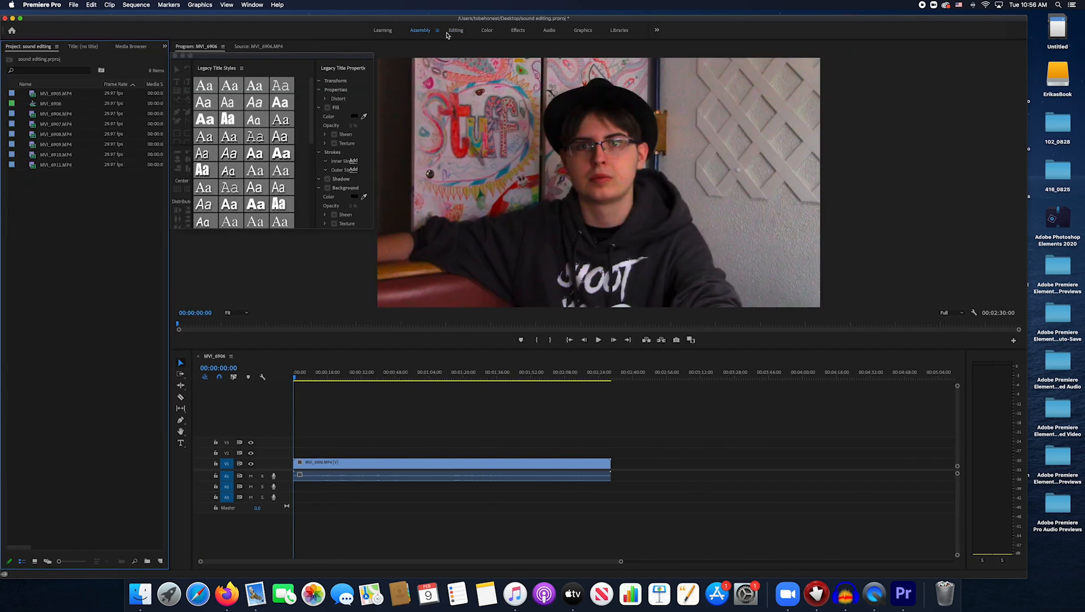
pyautogui.click(456, 31)
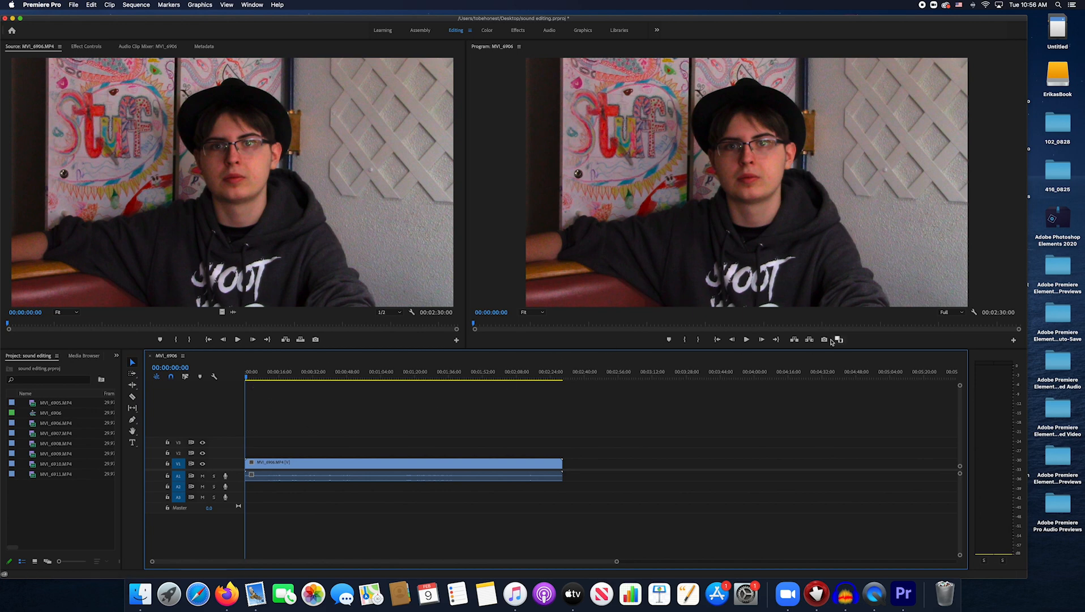
# Step: Play the beginning of the sequence, stop it, and move the playhead back to about 00:00:08:06
pyautogui.click(747, 339)
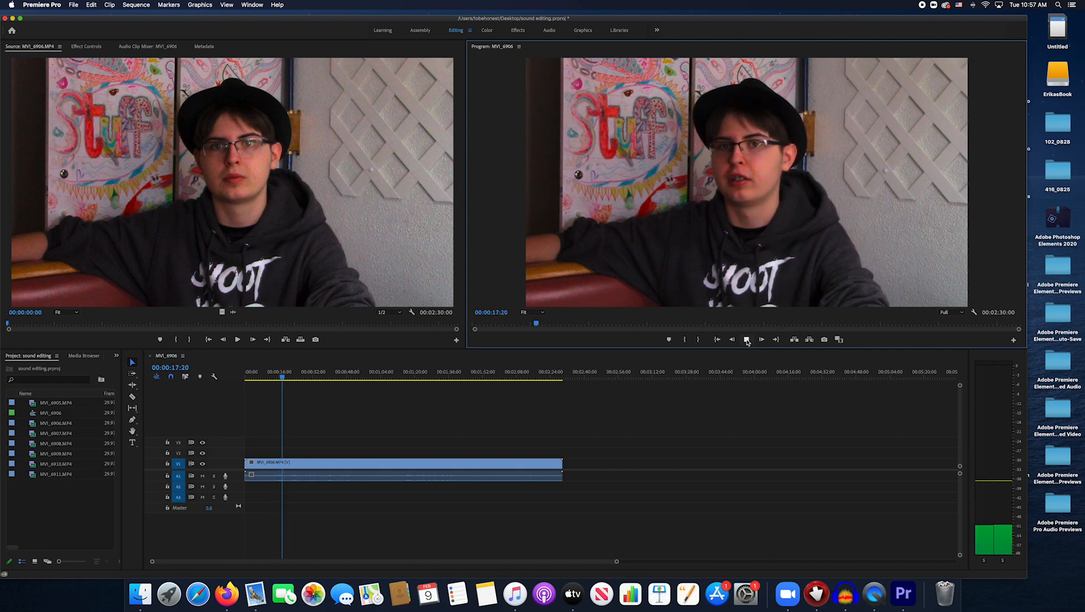
pyautogui.click(747, 340)
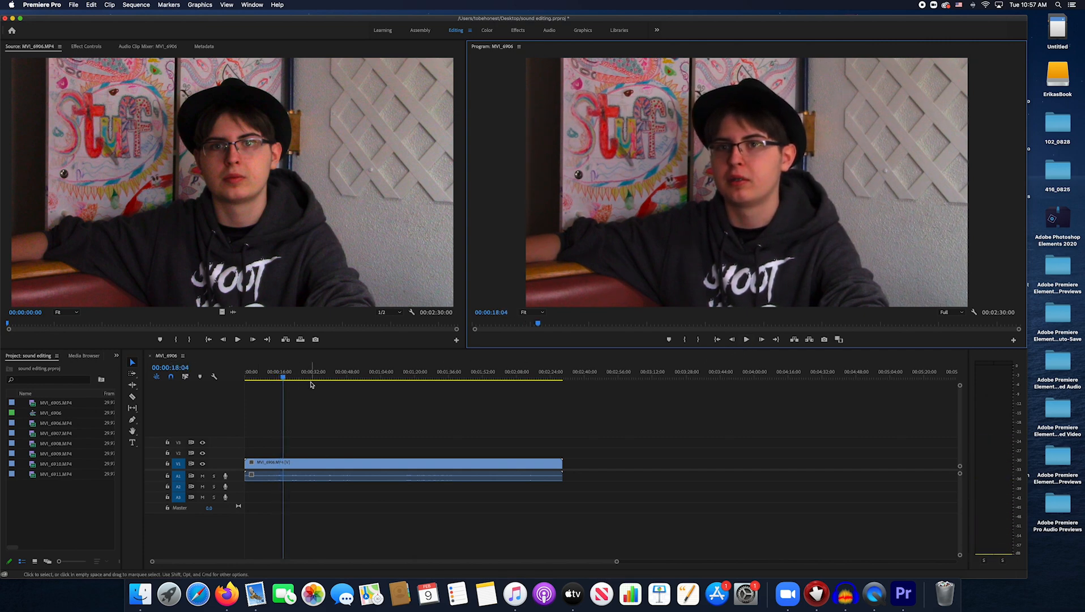
pyautogui.click(281, 377)
pyautogui.moveTo(281, 377); pyautogui.dragTo(262, 377)
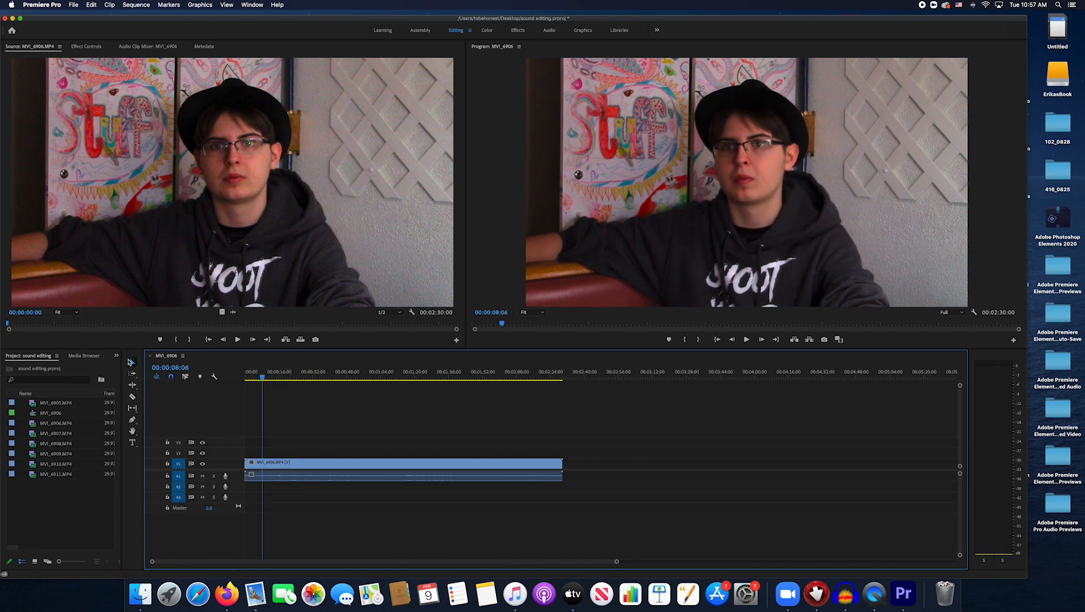
# Step: Play on to about 00:00:13:16 and split the MVI_6906 video clip there with the Razor tool
pyautogui.click(132, 397)
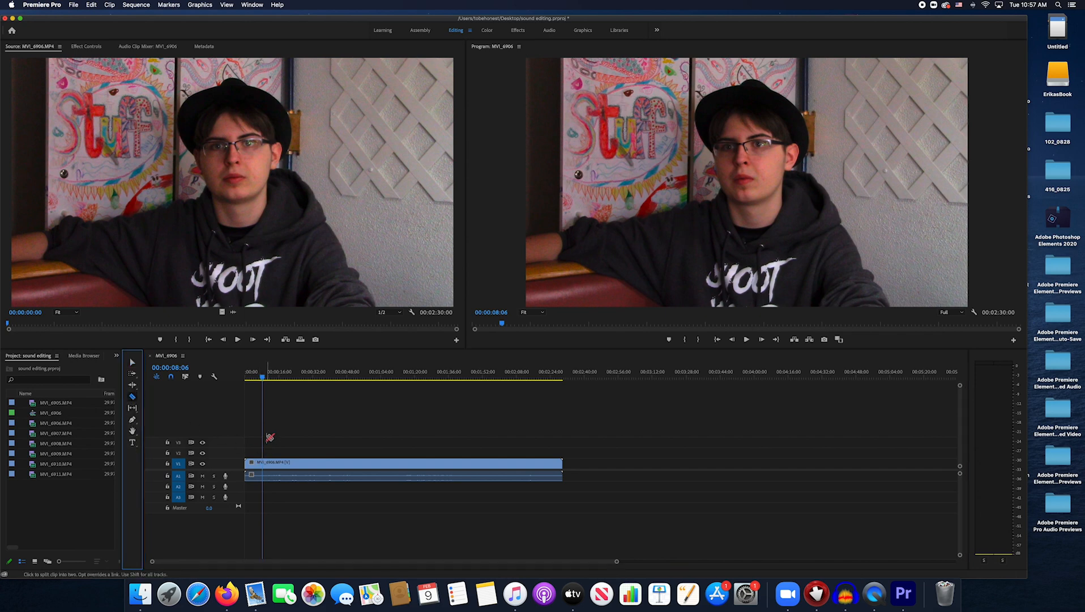
pyautogui.click(747, 339)
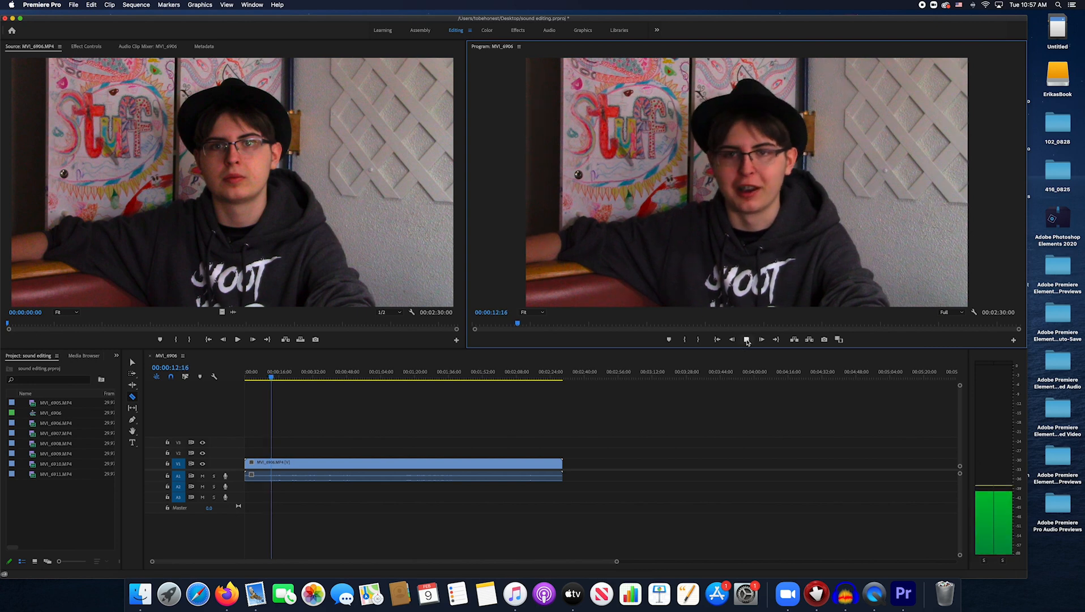
pyautogui.click(747, 339)
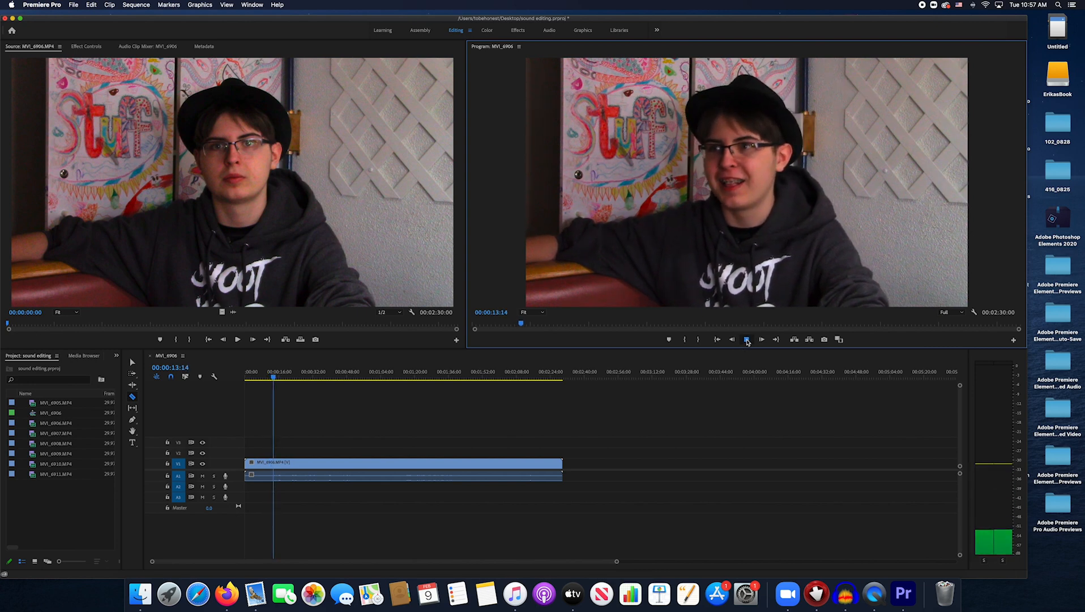
pyautogui.click(276, 463)
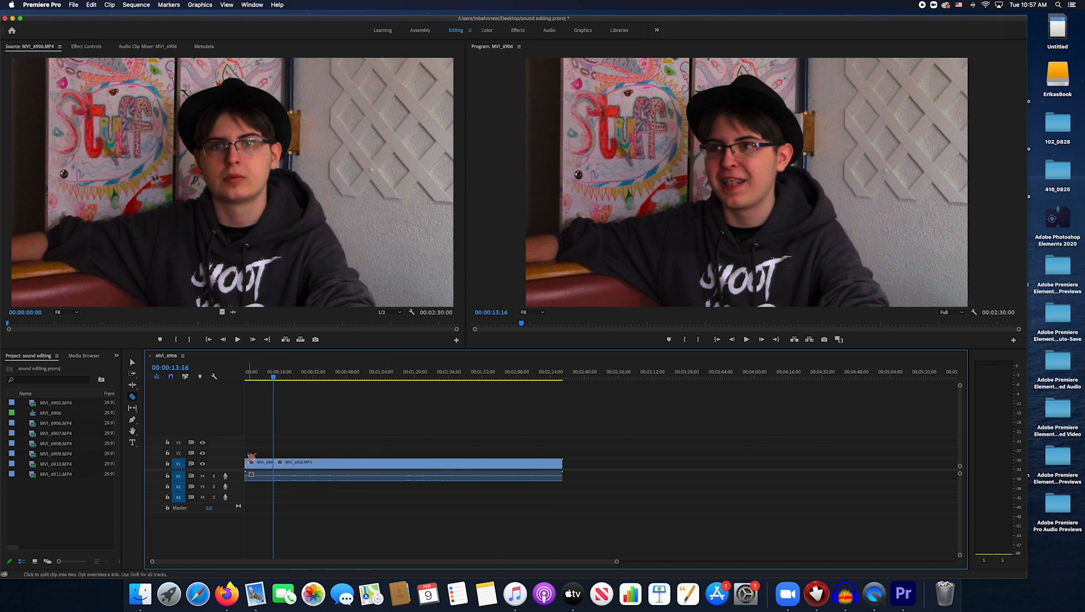
# Step: Select the video and audio clips in the sequence and split the A1 audio at the playhead with the Razor tool
pyautogui.click(132, 361)
pyautogui.moveTo(248, 451); pyautogui.dragTo(616, 484)
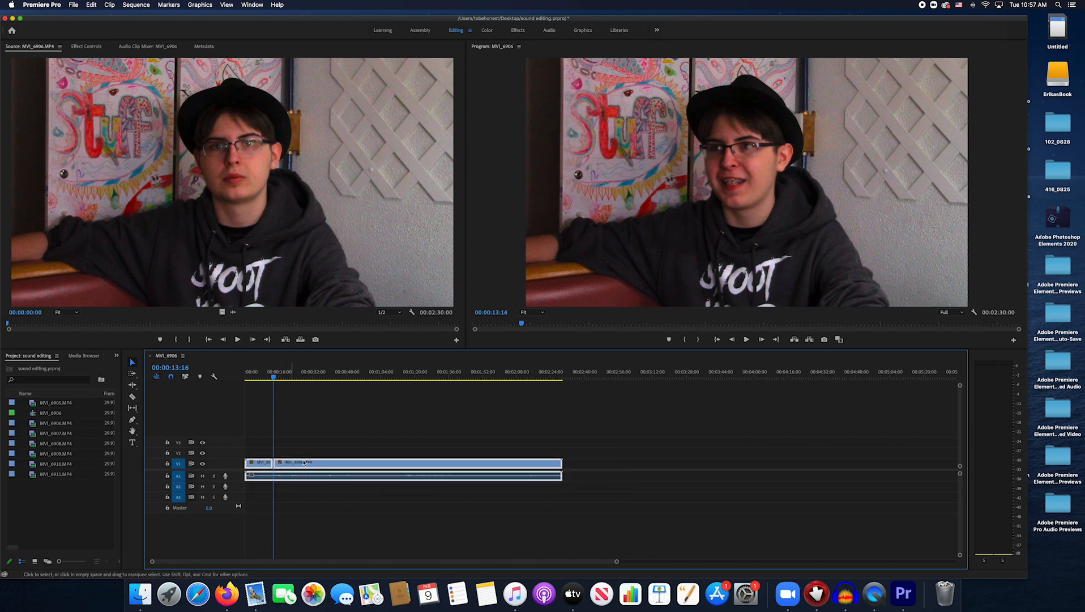
pyautogui.click(132, 397)
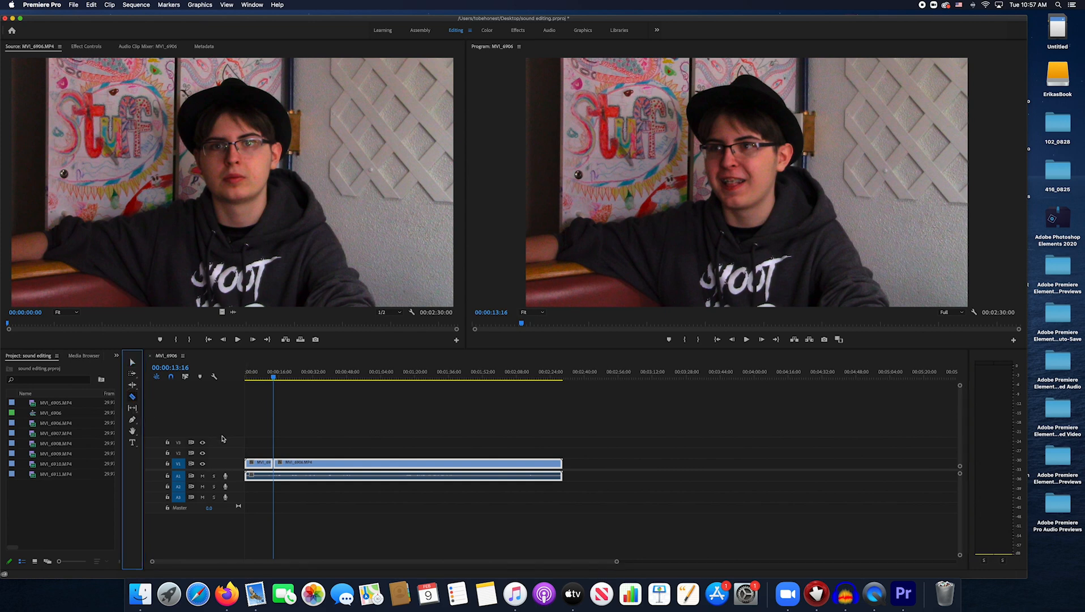
pyautogui.click(274, 476)
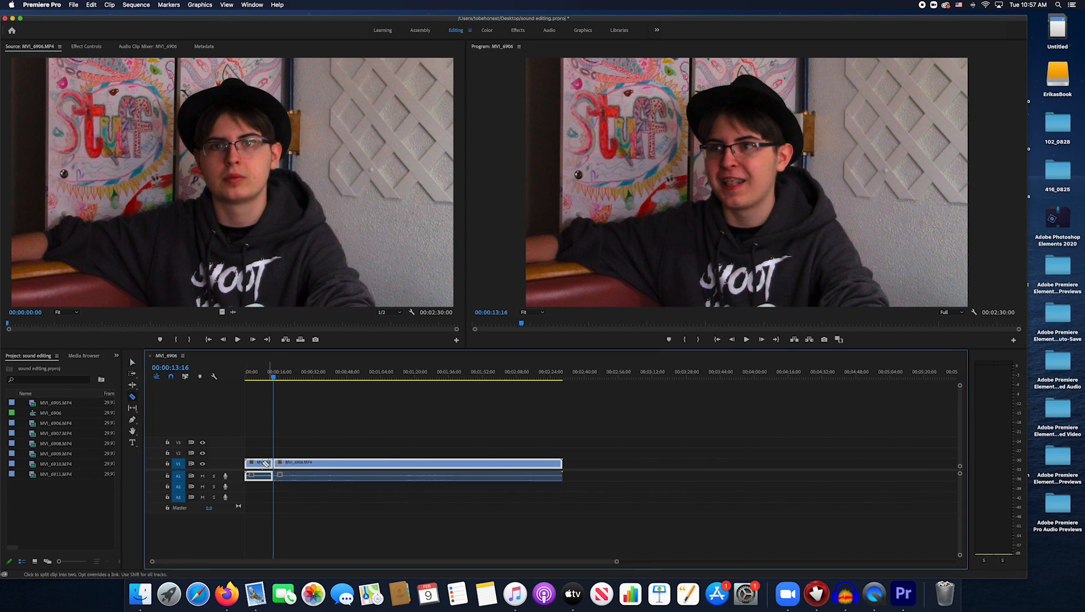
# Step: Try to delete the opening segment while several clips are selected, and undo the deletion
pyautogui.click(133, 362)
pyautogui.click(260, 466)
pyautogui.press('Delete')
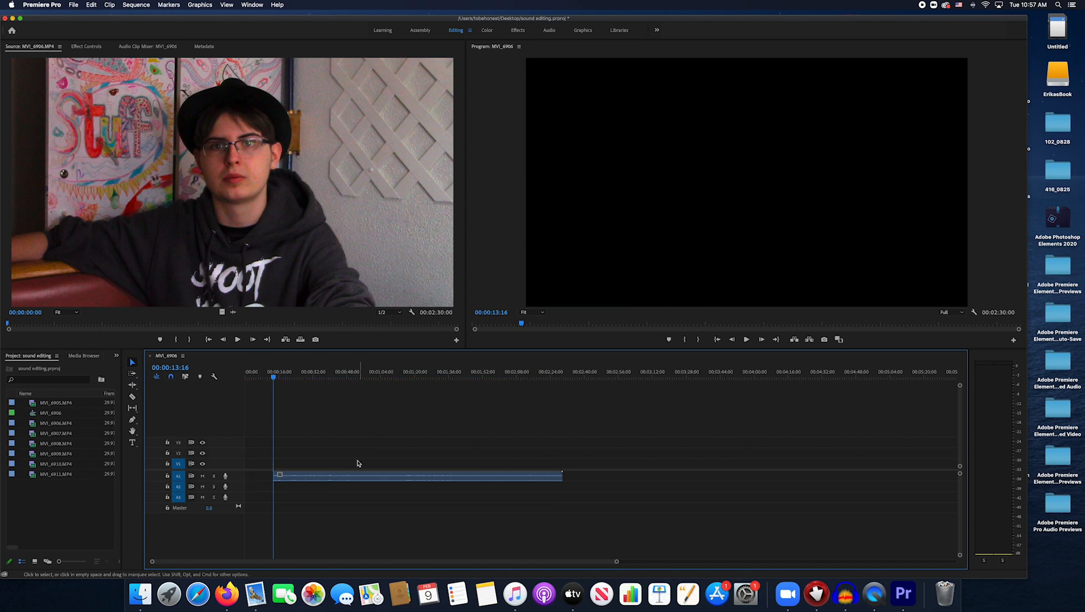
pyautogui.click(91, 4)
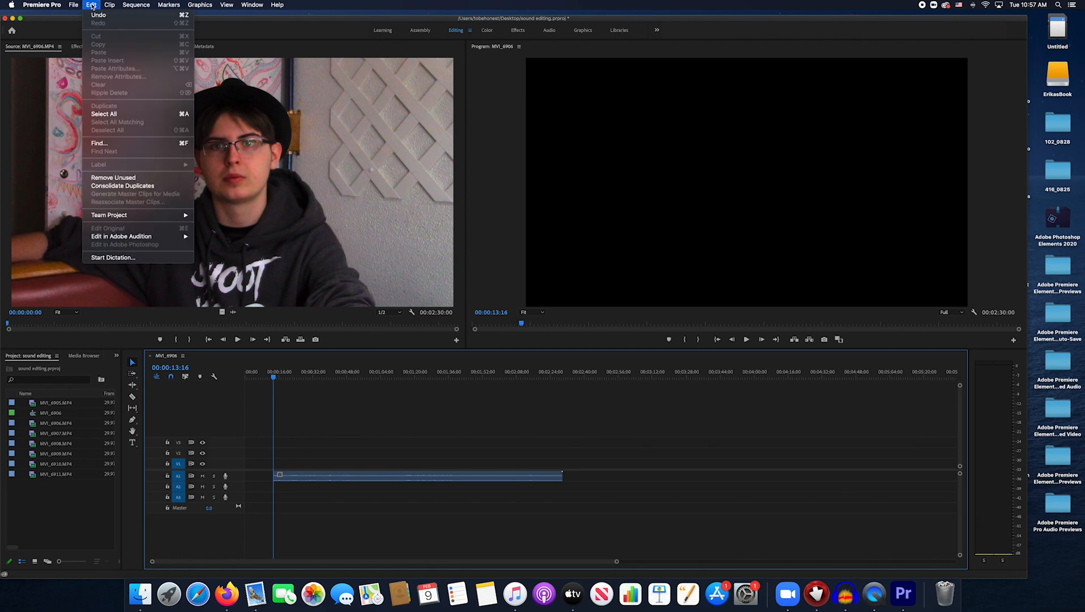
pyautogui.click(95, 13)
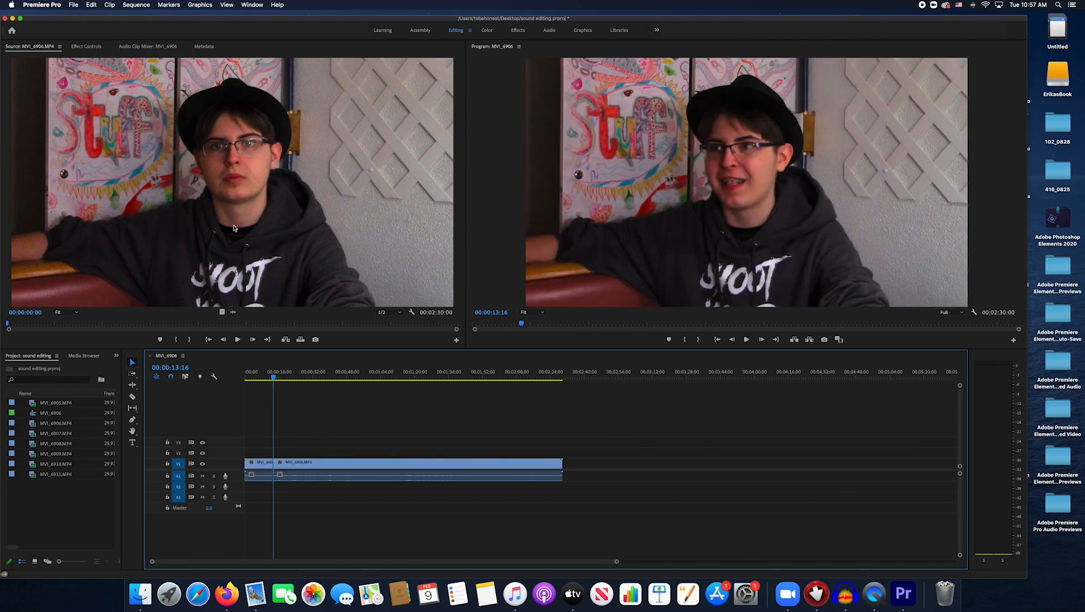
# Step: Select only the opening MVI_6906 video and audio segments before 00:00:13:16 and delete them from the sequence
pyautogui.click(288, 463)
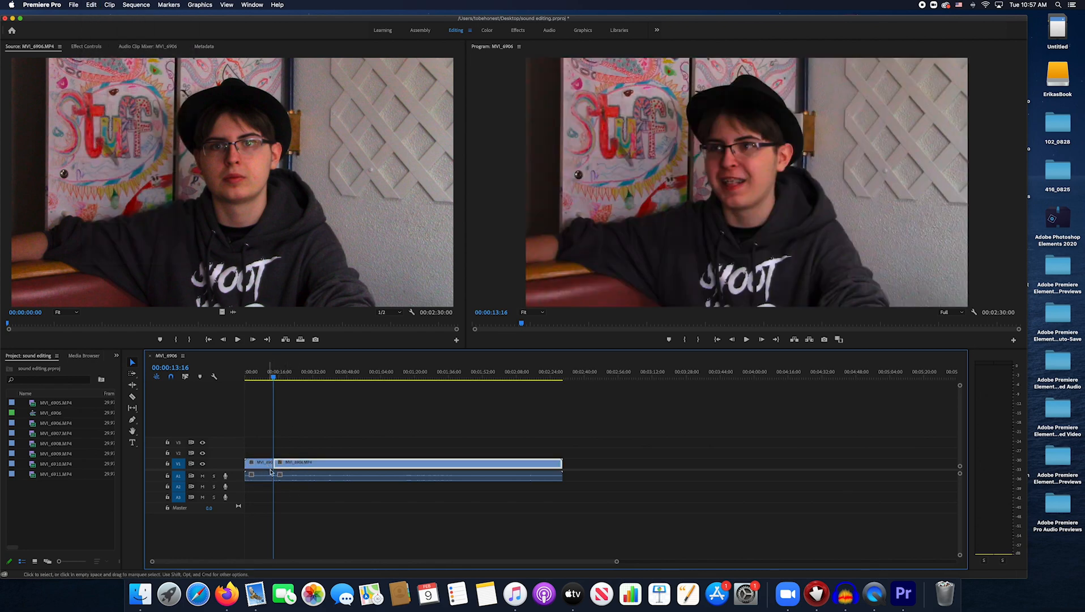
pyautogui.click(267, 464)
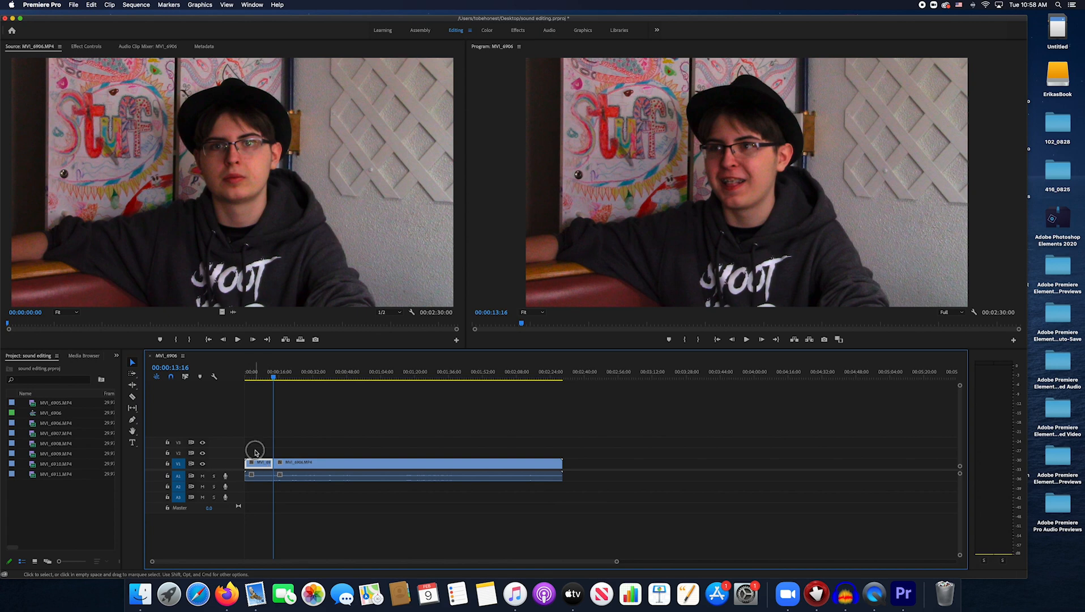
pyautogui.moveTo(254, 450); pyautogui.dragTo(277, 480)
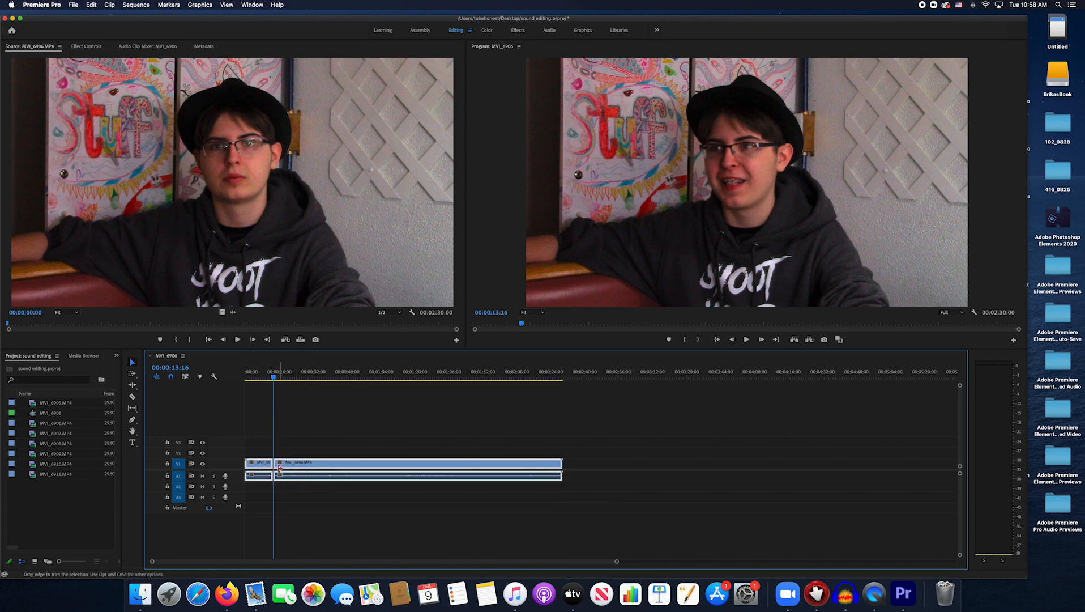
pyautogui.click(306, 442)
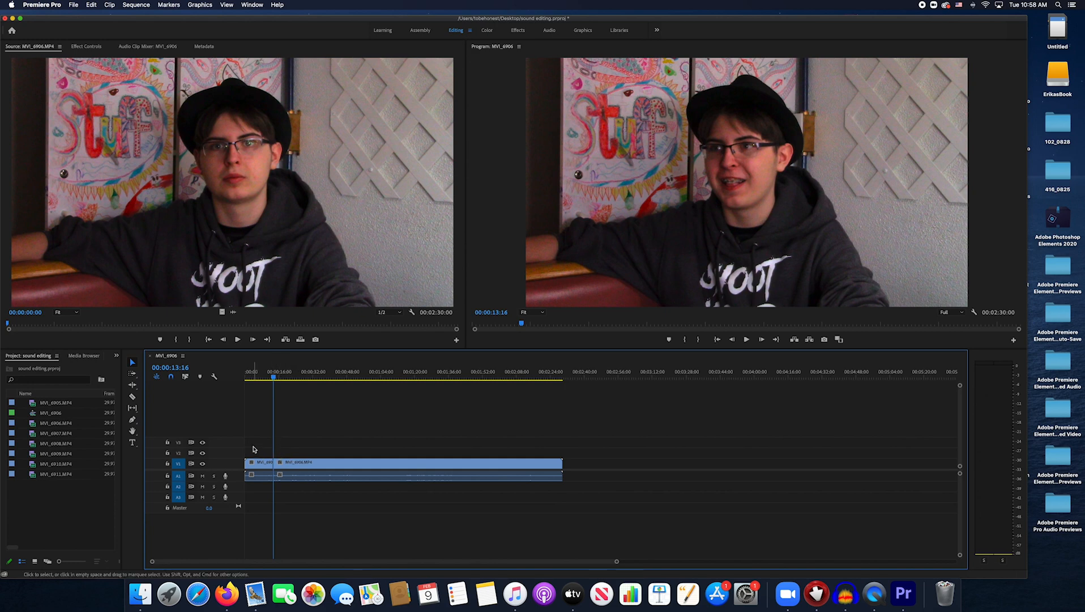
pyautogui.moveTo(253, 451); pyautogui.dragTo(268, 477)
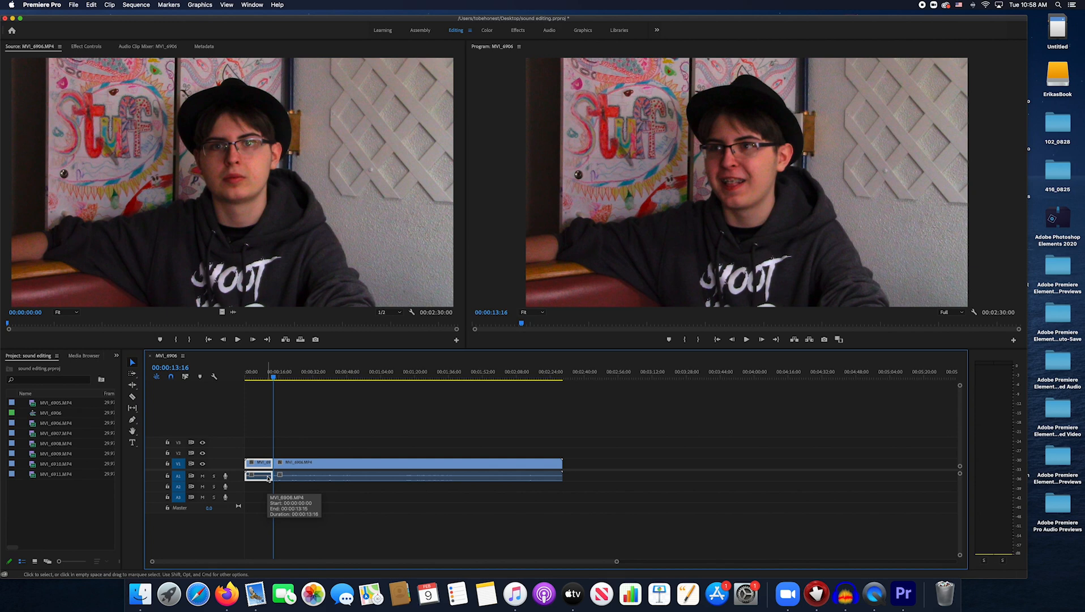
pyautogui.press('Delete')
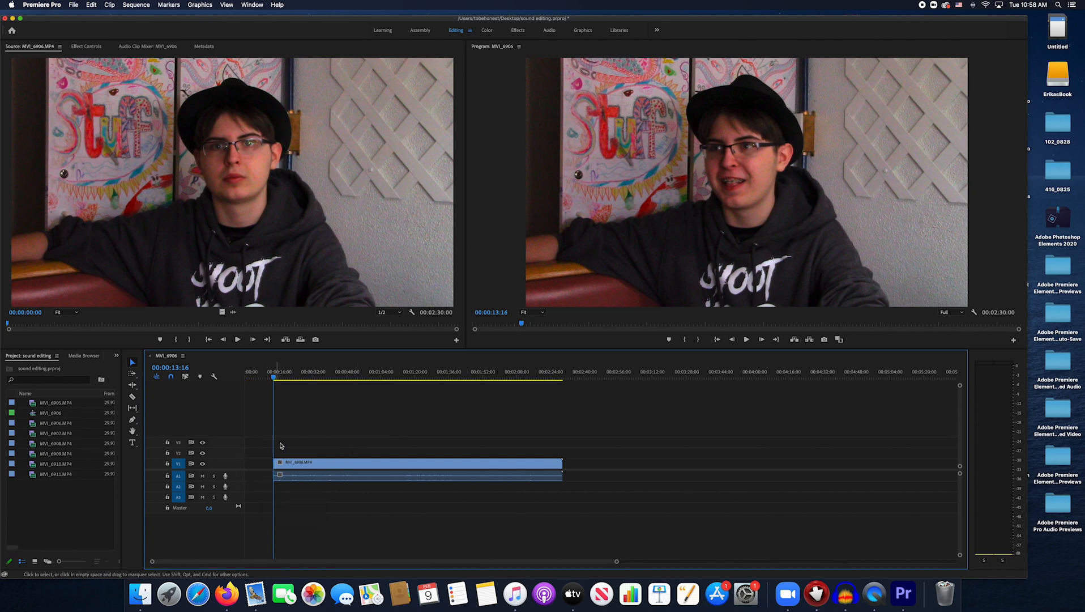
# Step: Play the remaining footage from the cut and stop at about 00:00:18:07
pyautogui.click(747, 339)
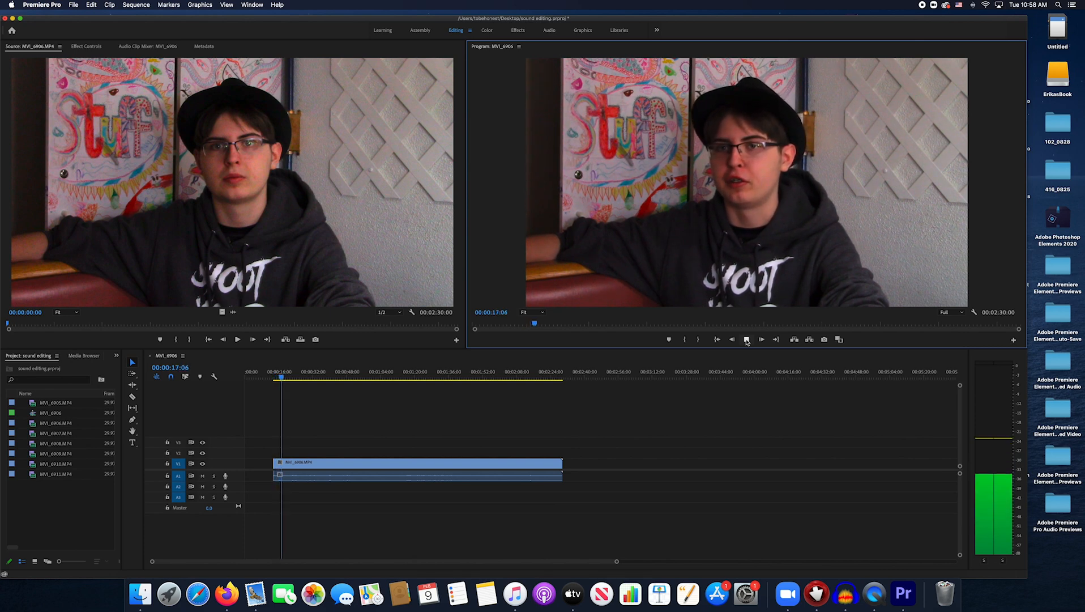
pyautogui.click(746, 339)
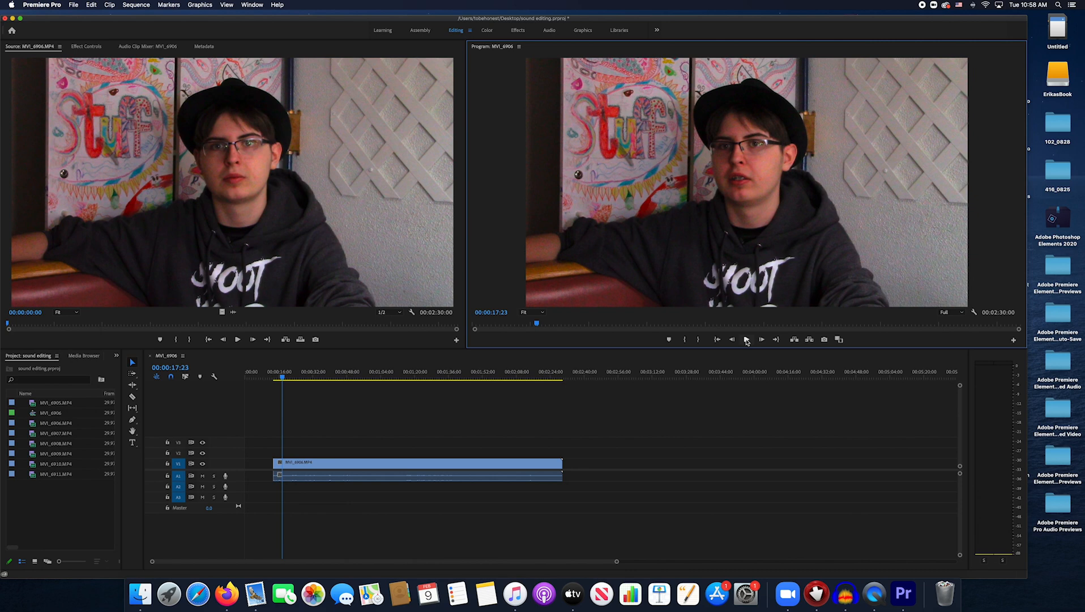
pyautogui.click(747, 339)
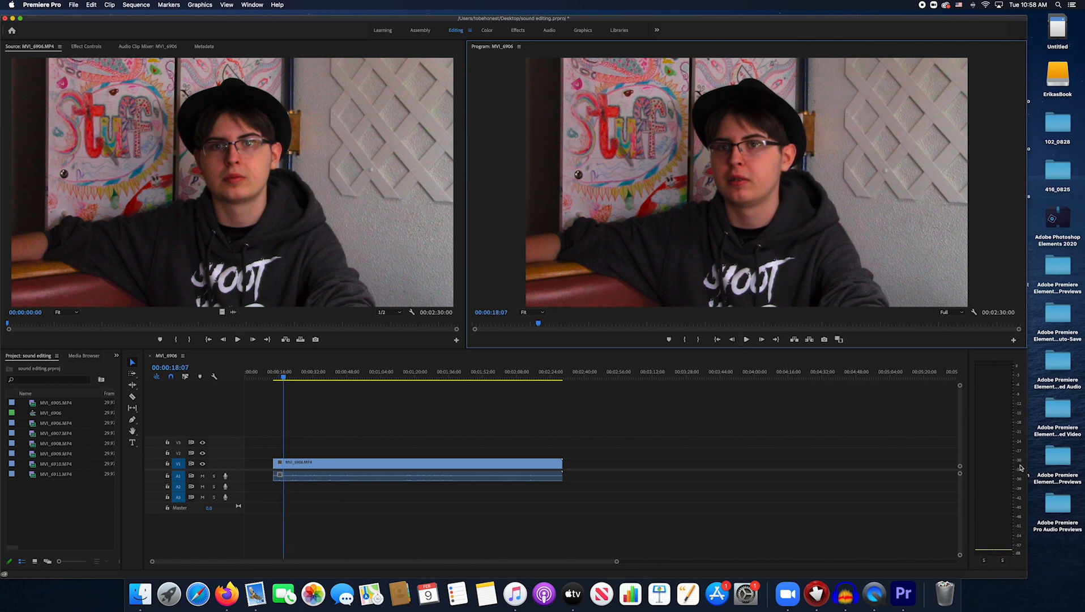
# Step: Increase the height of the video and audio tracks to show the clip thumbnail and audio waveform
pyautogui.moveTo(960, 469); pyautogui.dragTo(960, 463)
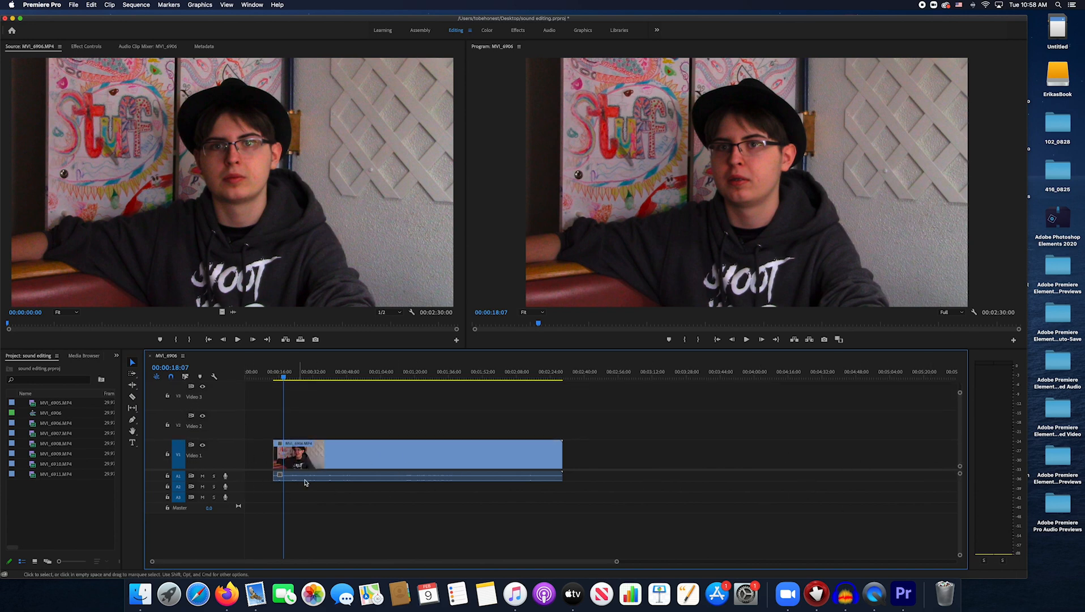
pyautogui.moveTo(960, 556); pyautogui.dragTo(960, 553)
pyautogui.moveTo(959, 550); pyautogui.dragTo(959, 547)
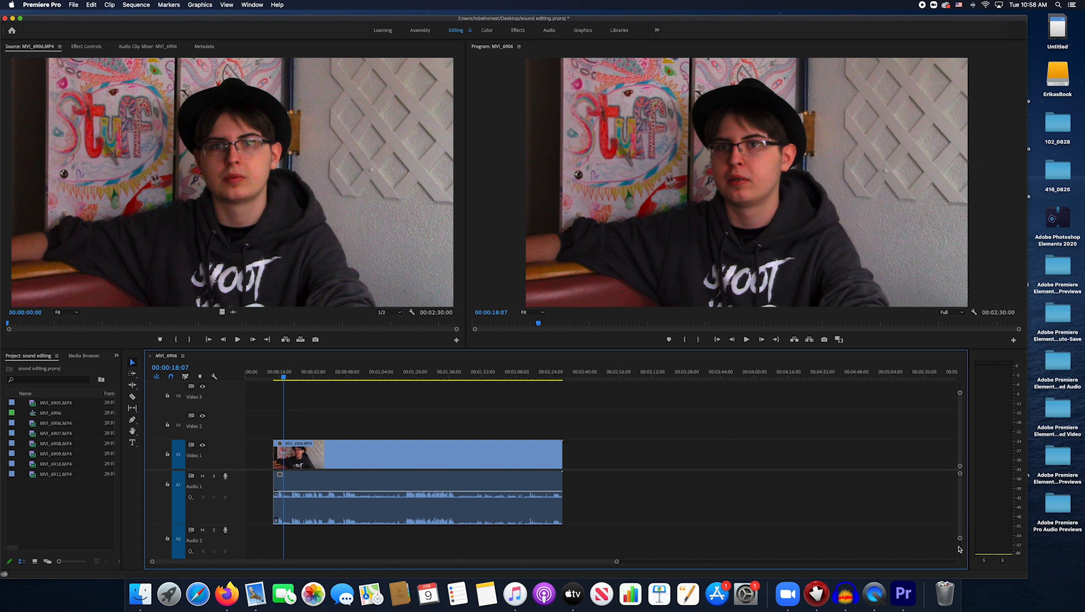
# Step: Move the remaining video and audio clips together to the start of the sequence and place the playhead at about 00:00:04:27
pyautogui.moveTo(267, 434); pyautogui.dragTo(618, 517)
pyautogui.moveTo(365, 464); pyautogui.dragTo(336, 463)
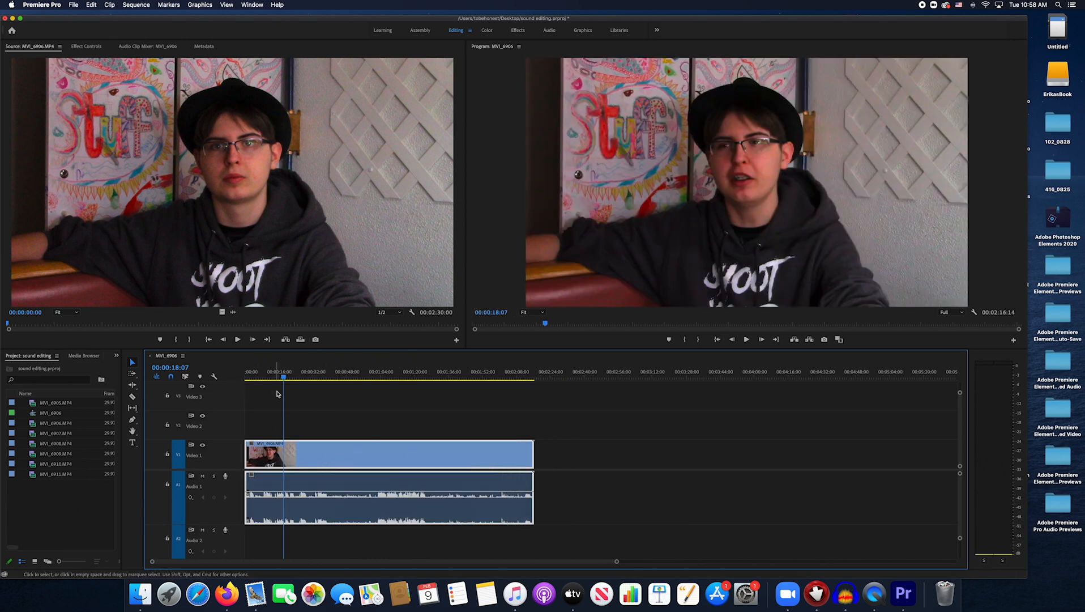
pyautogui.click(256, 374)
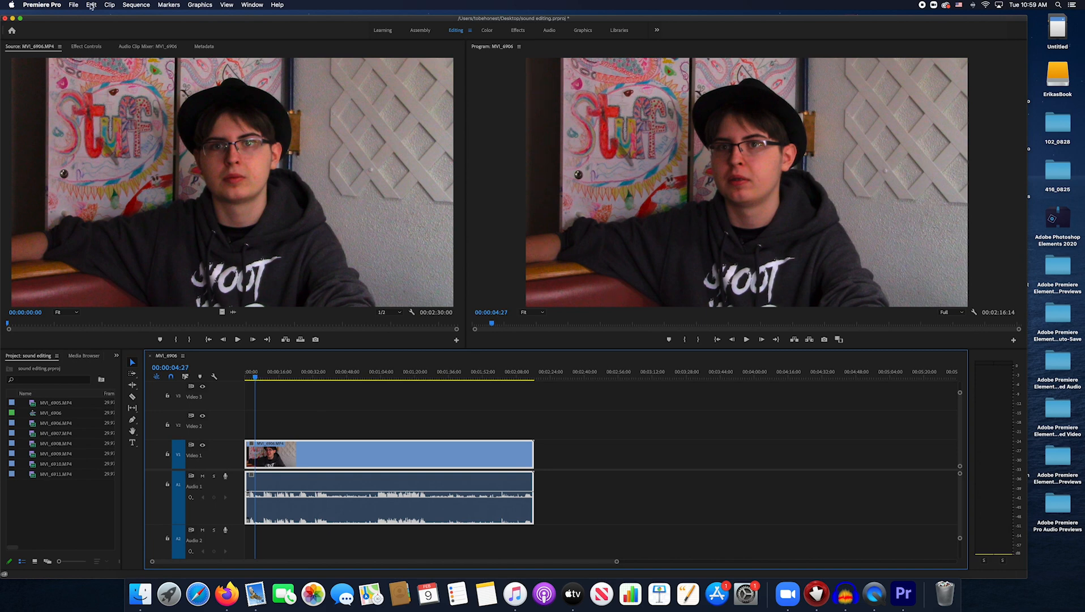
# Step: Cut the selected video and audio clips out of the sequence and undo the cut
pyautogui.click(91, 5)
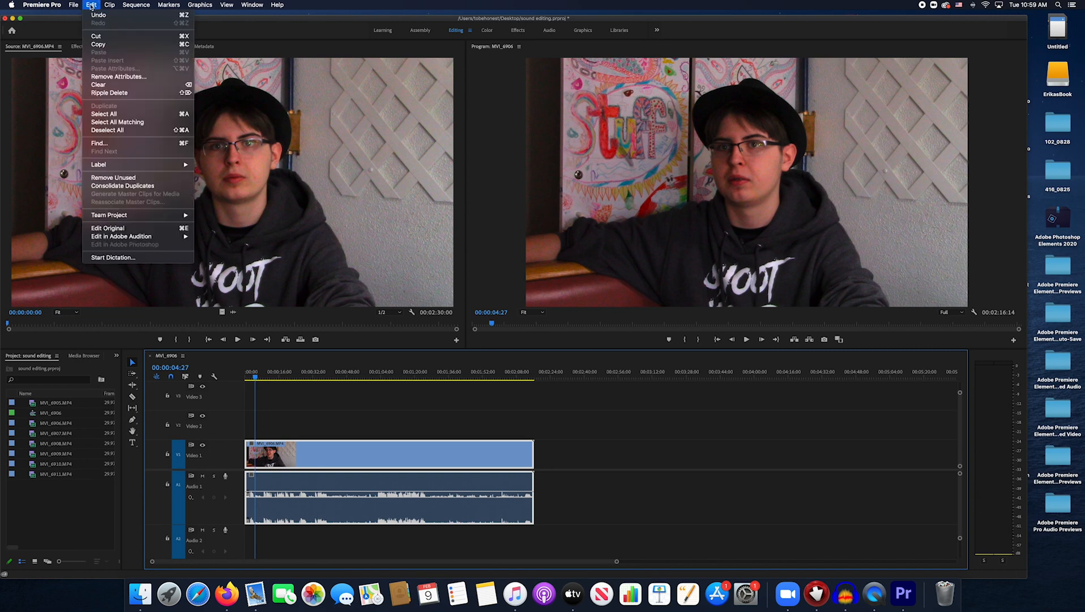
pyautogui.click(99, 38)
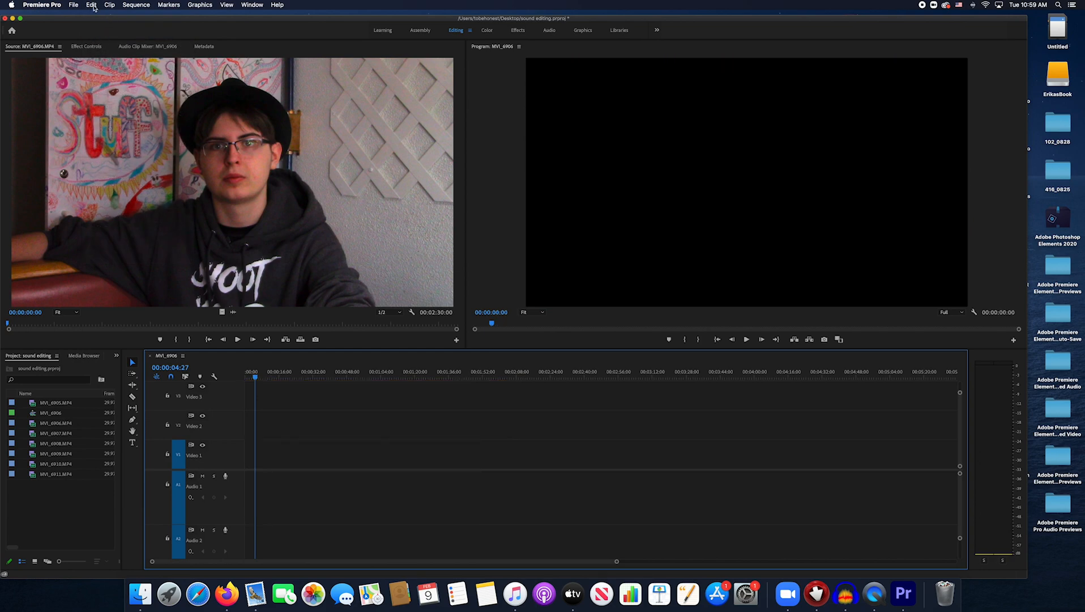
pyautogui.click(91, 6)
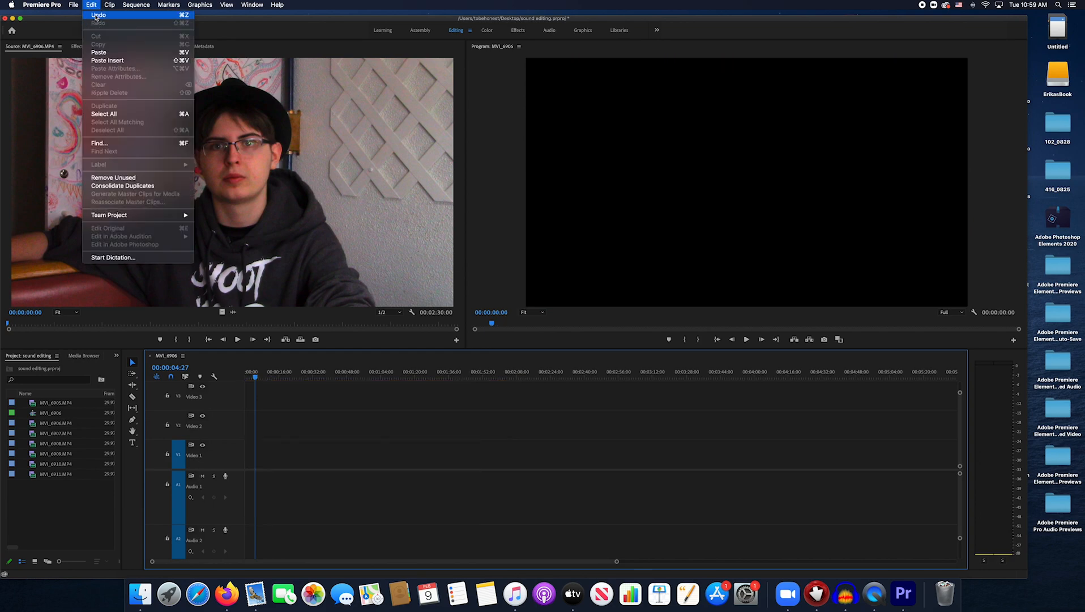
pyautogui.click(95, 15)
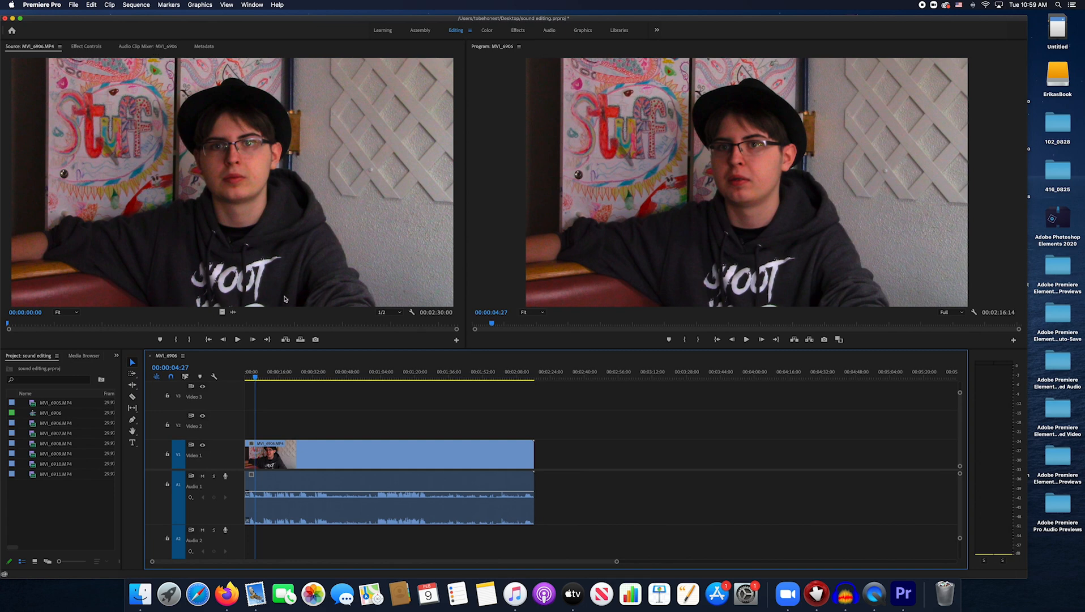
# Step: Select the video clip and the audio clip separately, and play the opening up to about 00:00:04:12
pyautogui.click(327, 459)
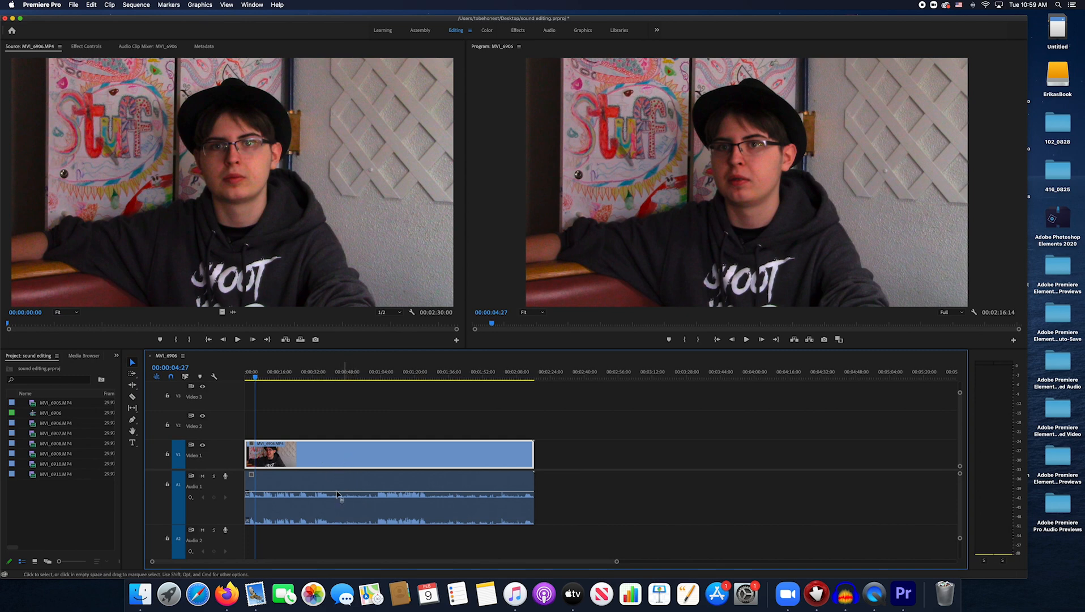
pyautogui.click(315, 478)
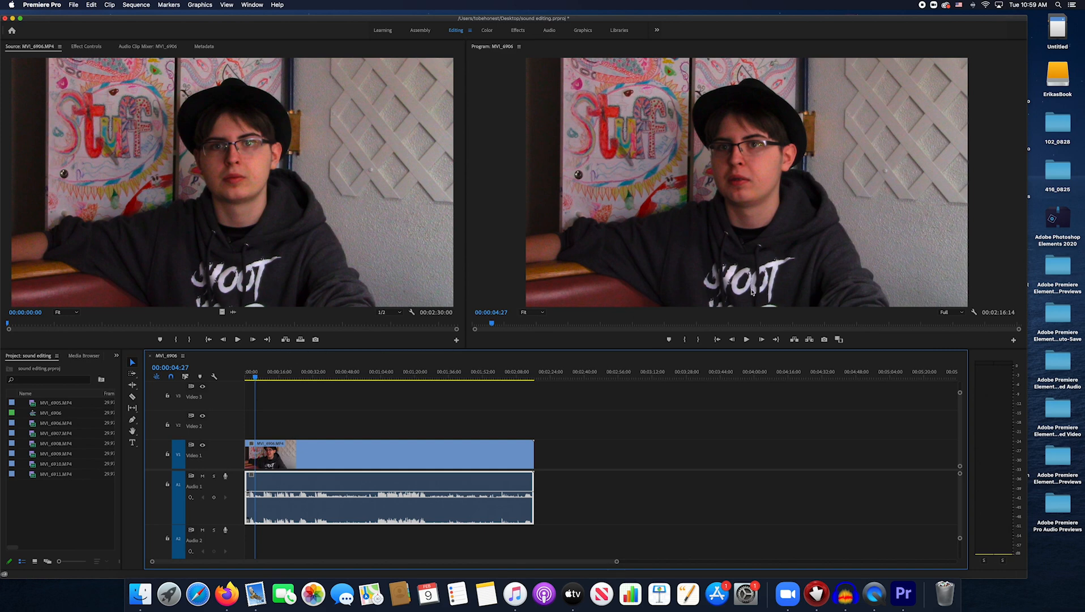
pyautogui.click(253, 376)
pyautogui.press('space')
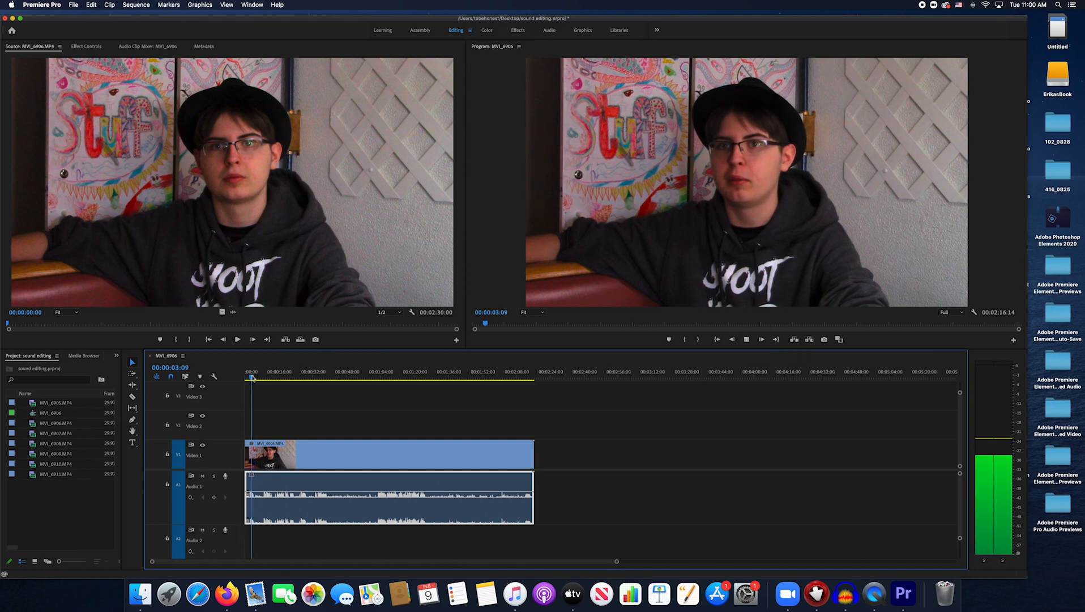
pyautogui.press('space')
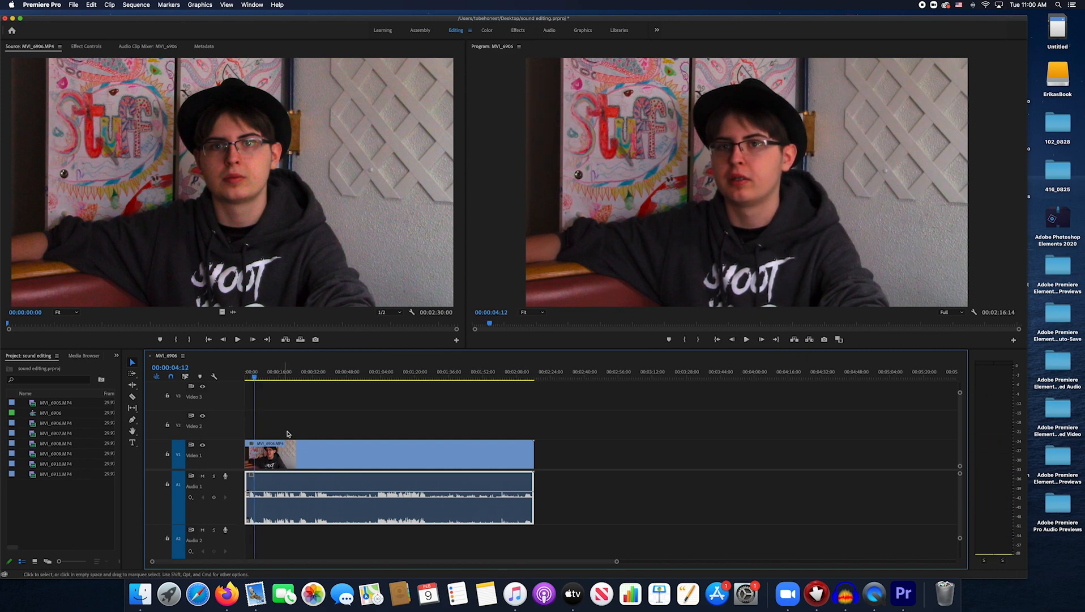
# Step: Split the A1 audio and V1 video at 00:00:10:06 with the Razor tool and select the opening video segment
pyautogui.hscroll(2, 277, 435)
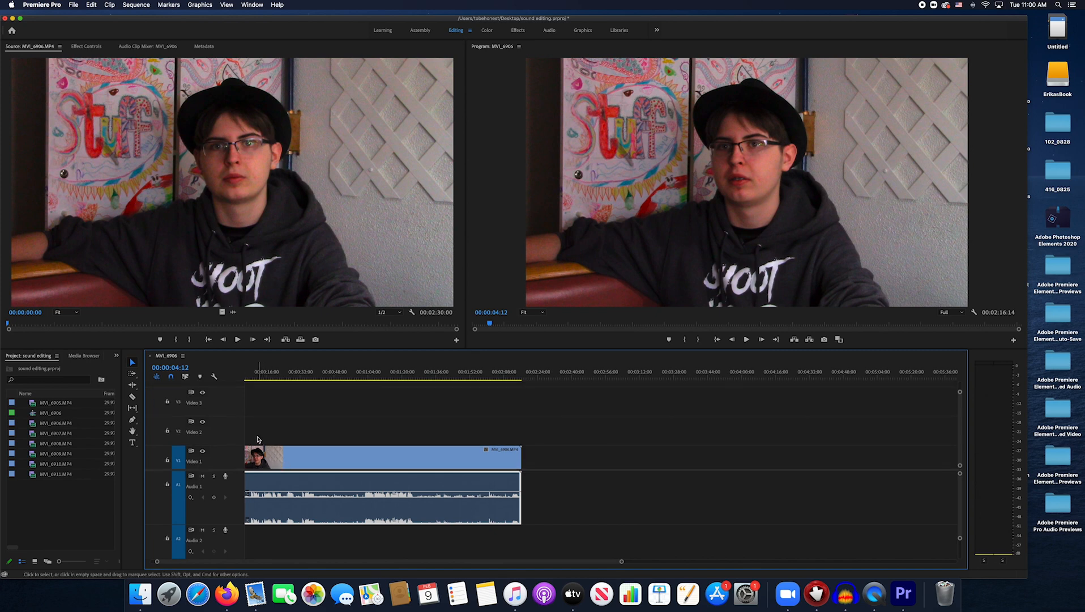
pyautogui.click(255, 377)
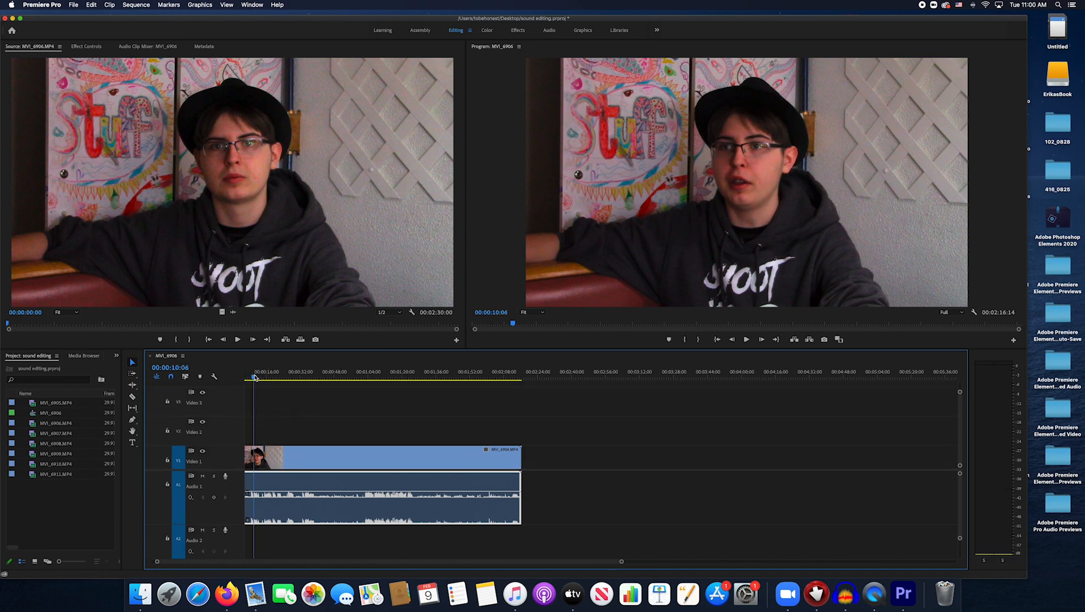
pyautogui.hscroll(2, 255, 376)
pyautogui.moveTo(626, 565); pyautogui.dragTo(691, 563)
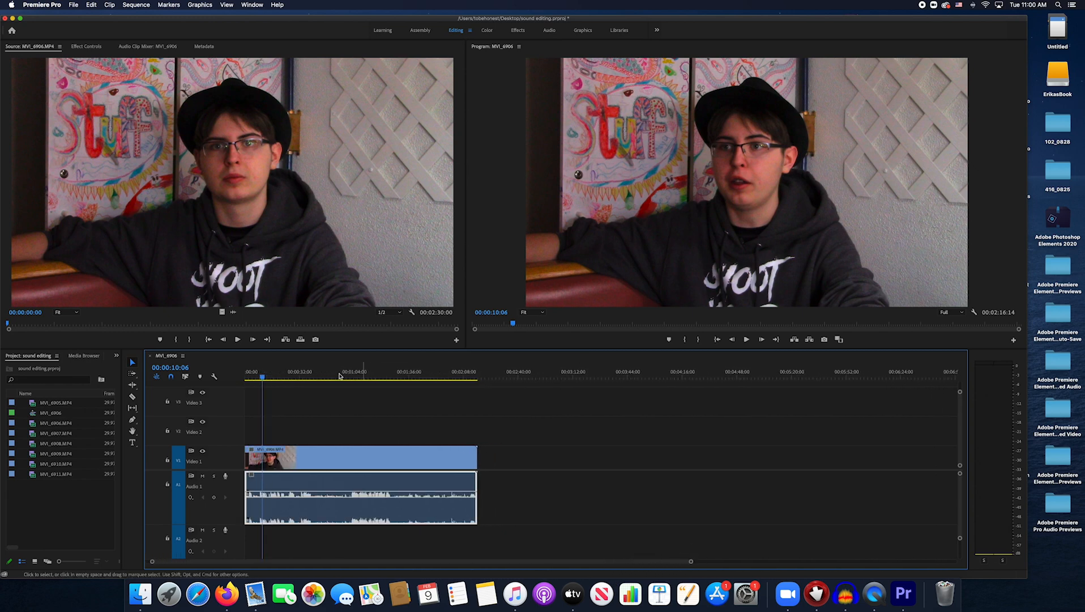
pyautogui.click(132, 397)
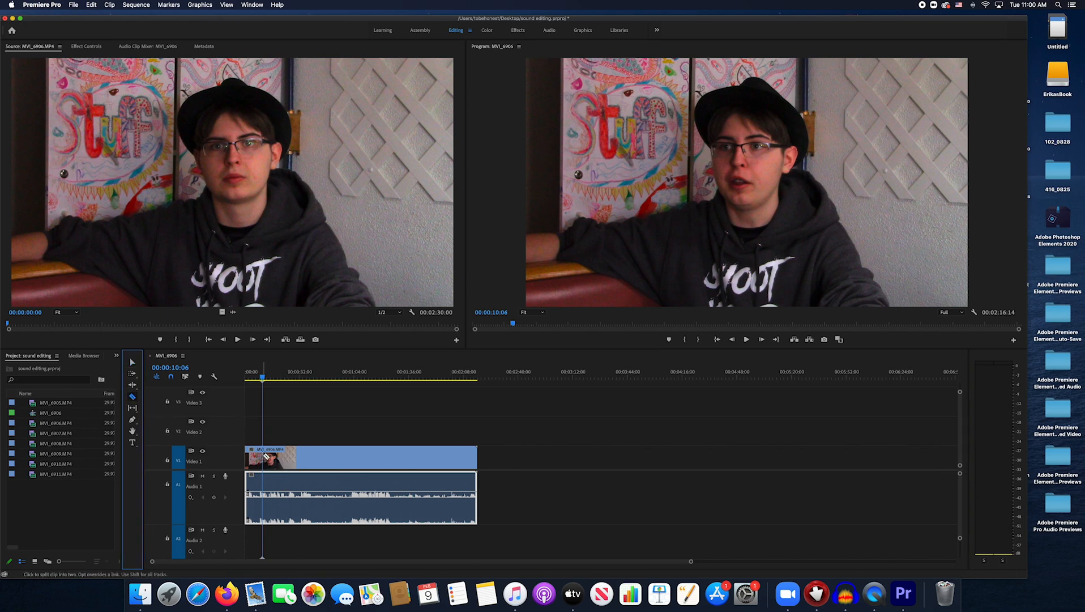
pyautogui.click(261, 481)
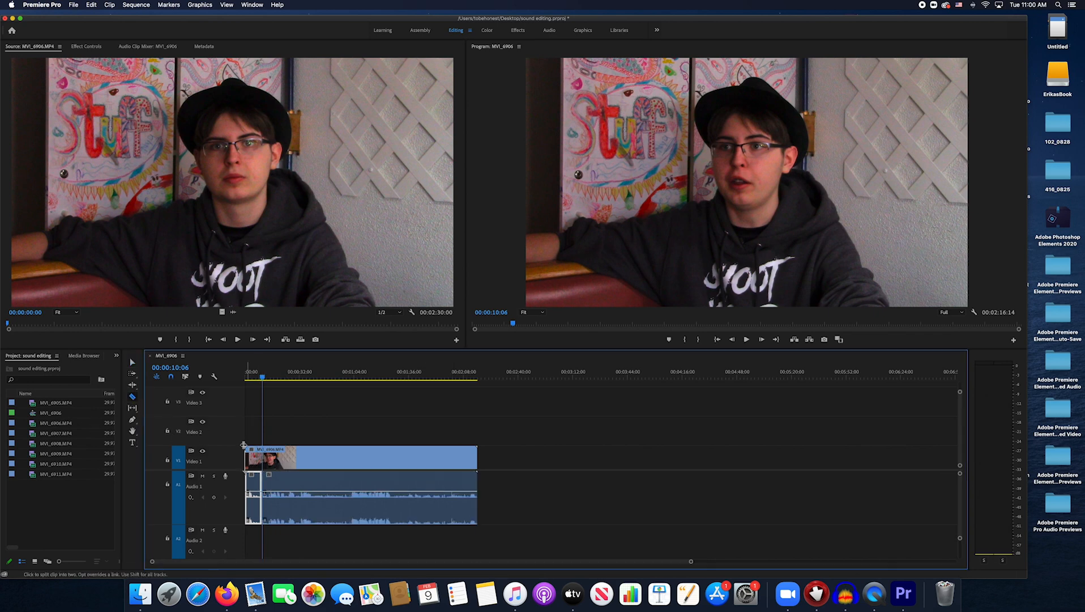
pyautogui.click(262, 457)
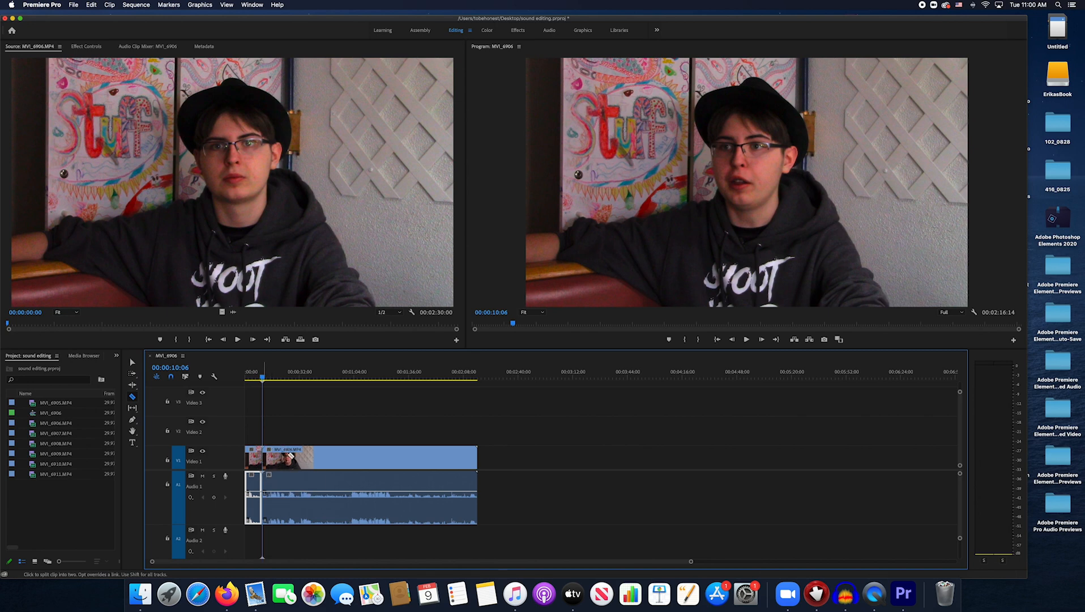
pyautogui.click(131, 363)
pyautogui.click(258, 459)
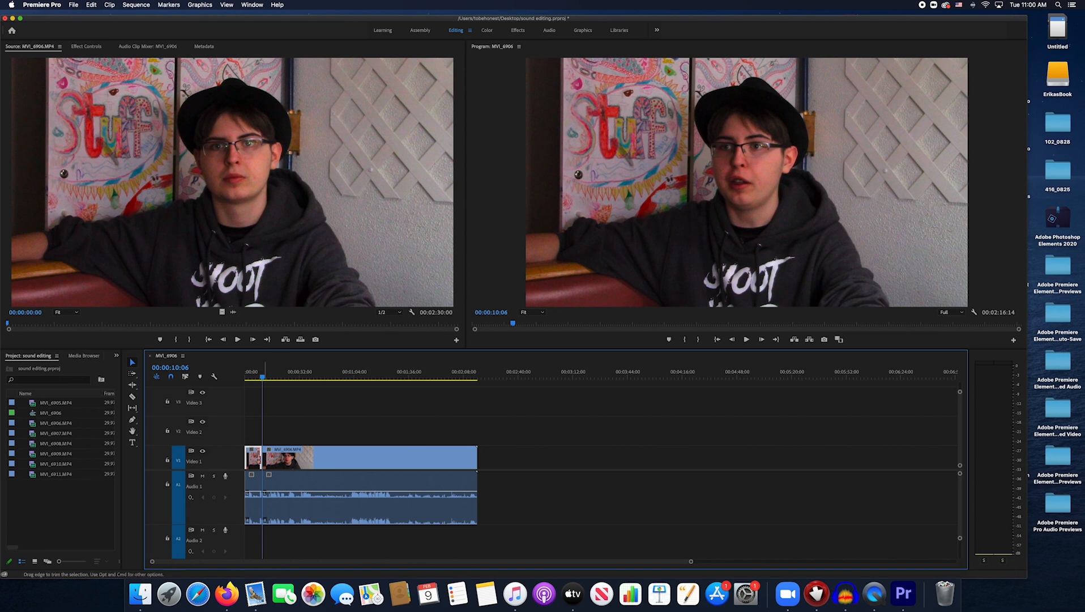
# Step: Enlarge the timeline scale, play the sequence from 00:00:00:29, and stop at about 00:00:04:08
pyautogui.click(257, 374)
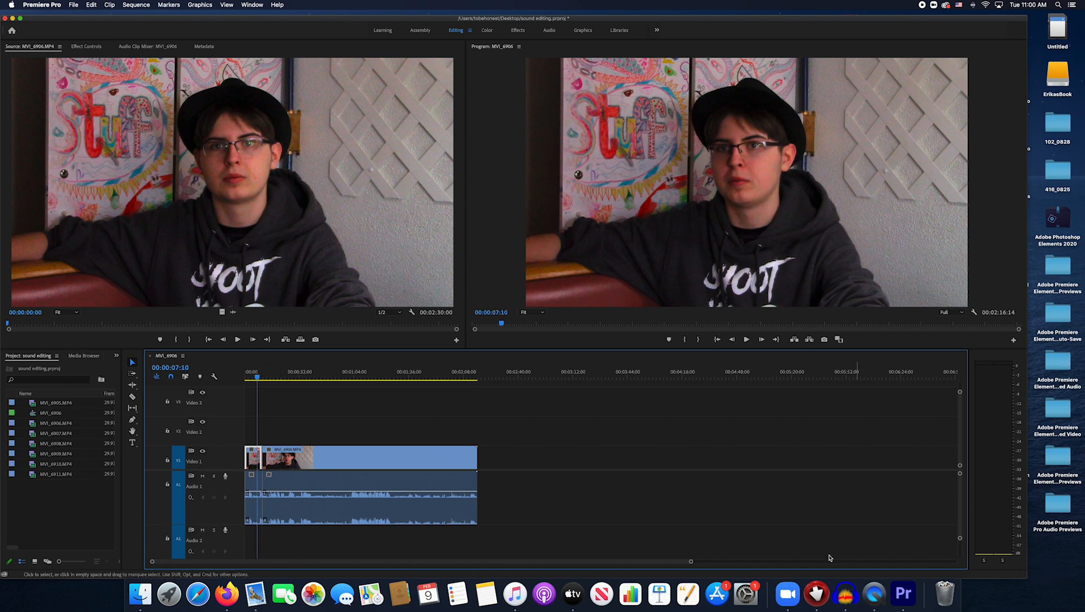
pyautogui.moveTo(690, 561); pyautogui.dragTo(495, 561)
pyautogui.click(252, 375)
pyautogui.moveTo(253, 374); pyautogui.dragTo(253, 374)
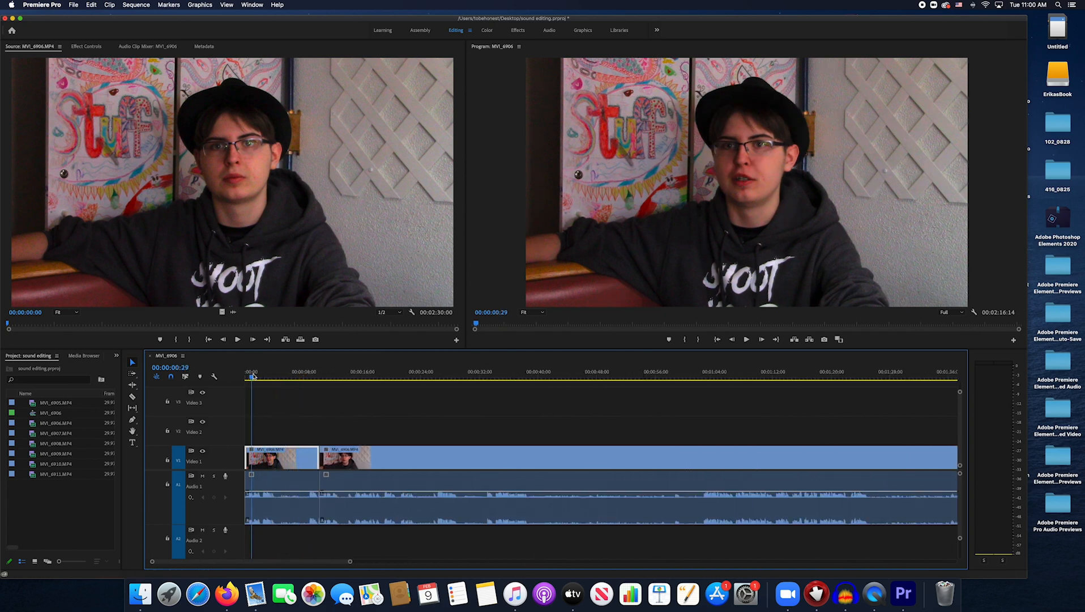
pyautogui.press('space')
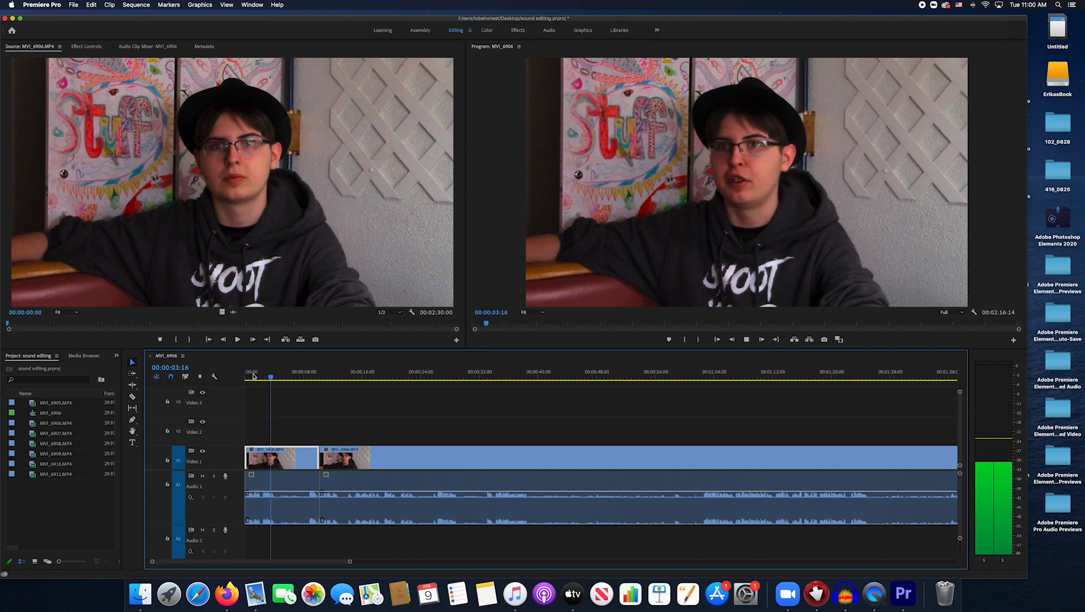
pyautogui.press('space')
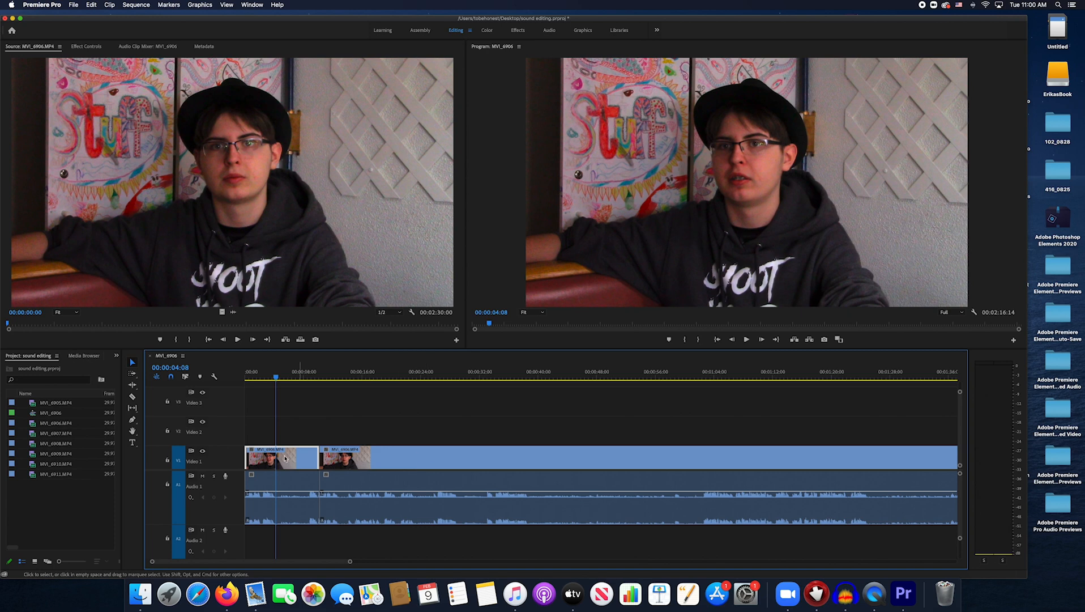
# Step: Split the A1 audio and V1 video at 00:00:04:08 with the Razor tool and select the middle video segment
pyautogui.click(278, 483)
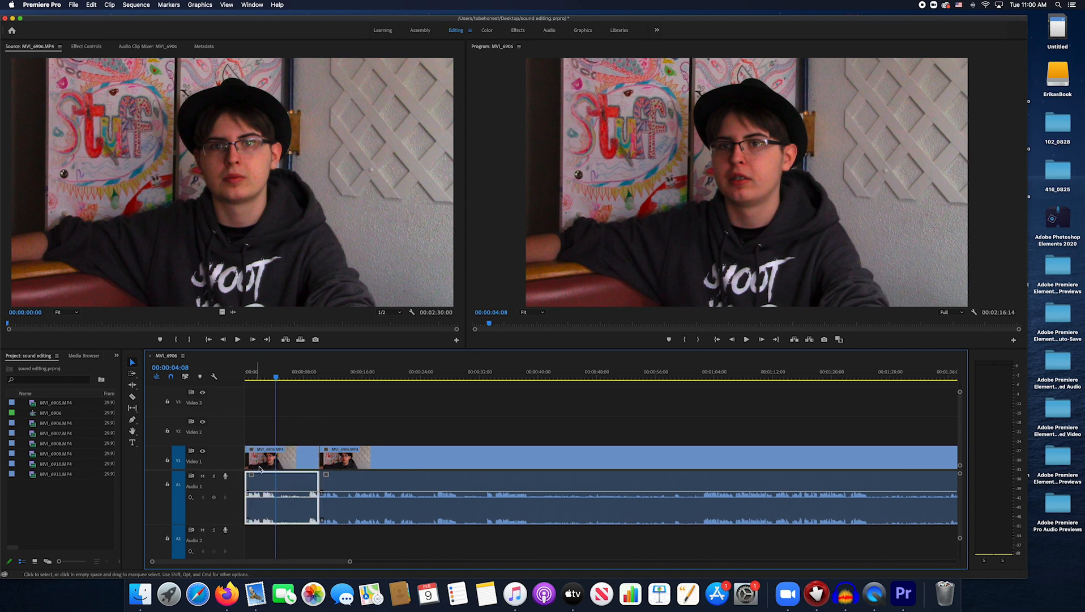
pyautogui.click(133, 396)
pyautogui.click(277, 483)
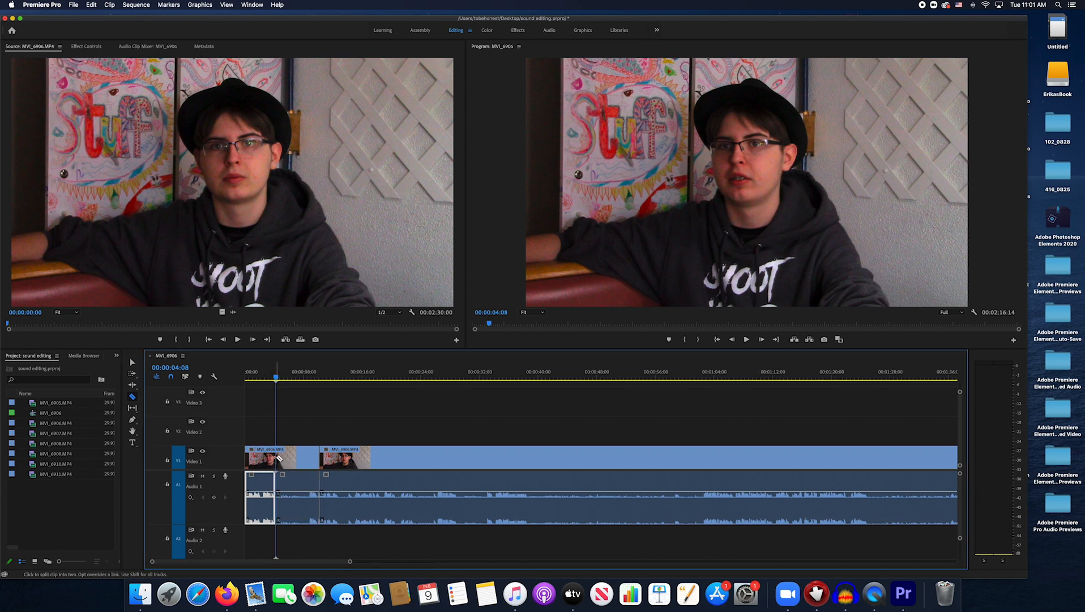
pyautogui.click(277, 458)
pyautogui.click(132, 363)
pyautogui.click(300, 460)
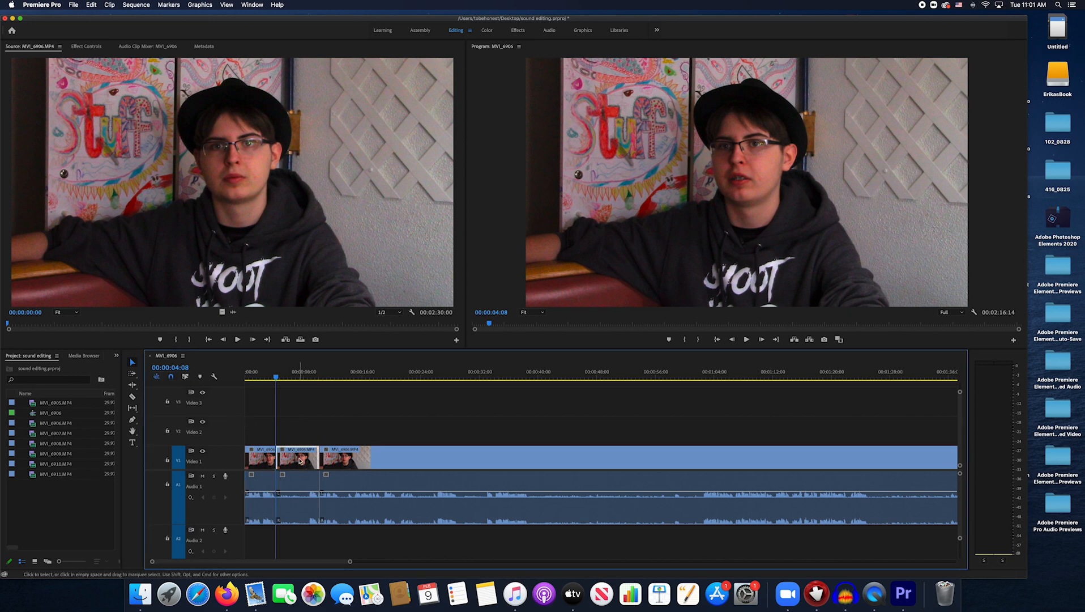
# Step: Delete the V1 video and A1 audio segments between 00:00:04:08 and 00:00:10:06
pyautogui.press('Delete')
pyautogui.click(296, 490)
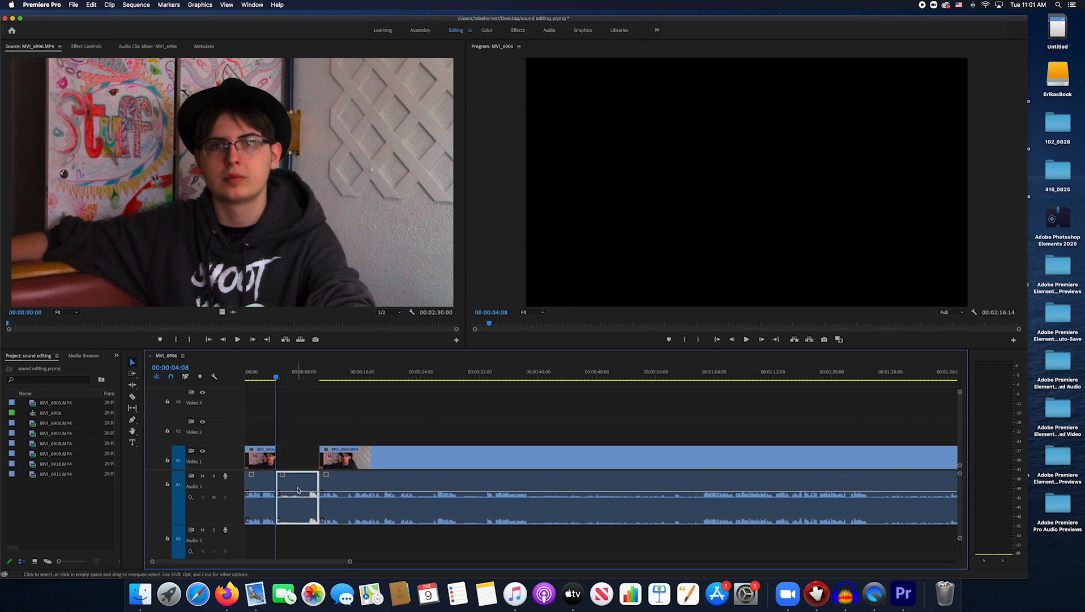
pyautogui.press('Delete')
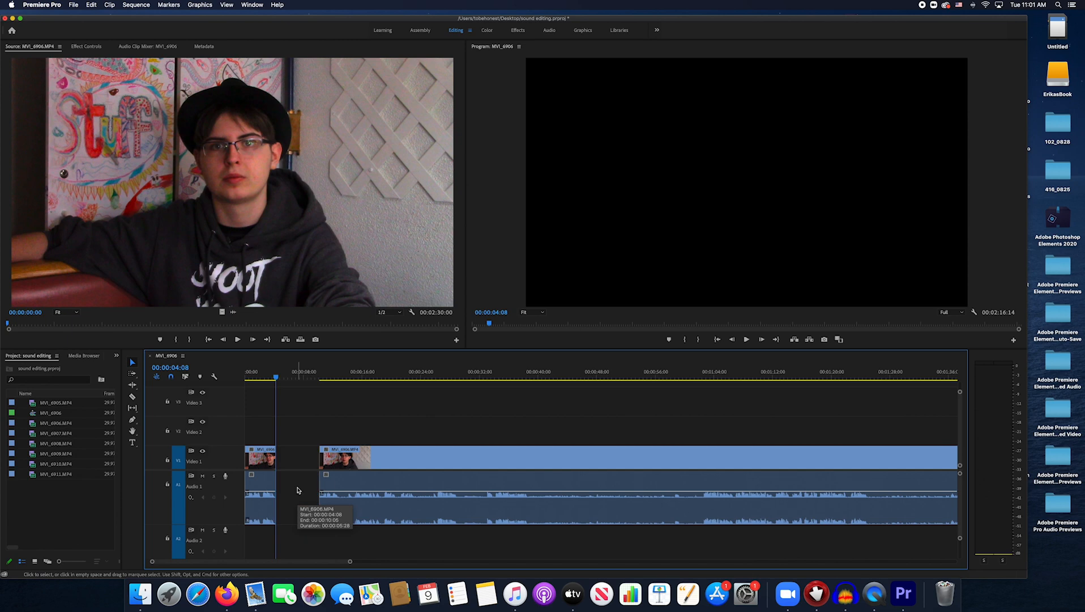
# Step: Play the sequence from 00:00:10:18 and stop at about 00:00:38:17
pyautogui.click(324, 376)
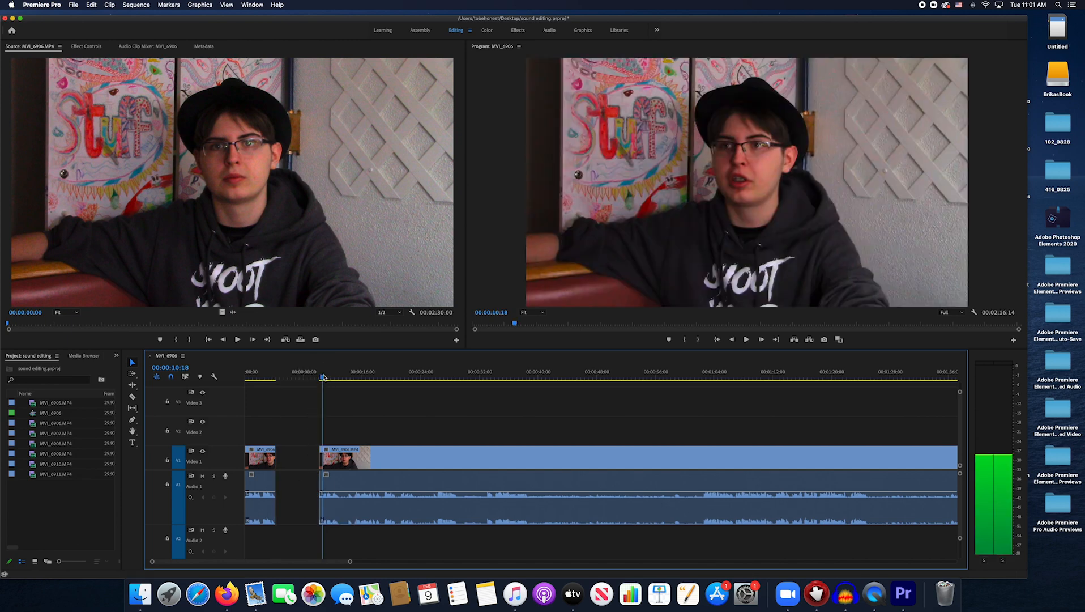
pyautogui.press('space')
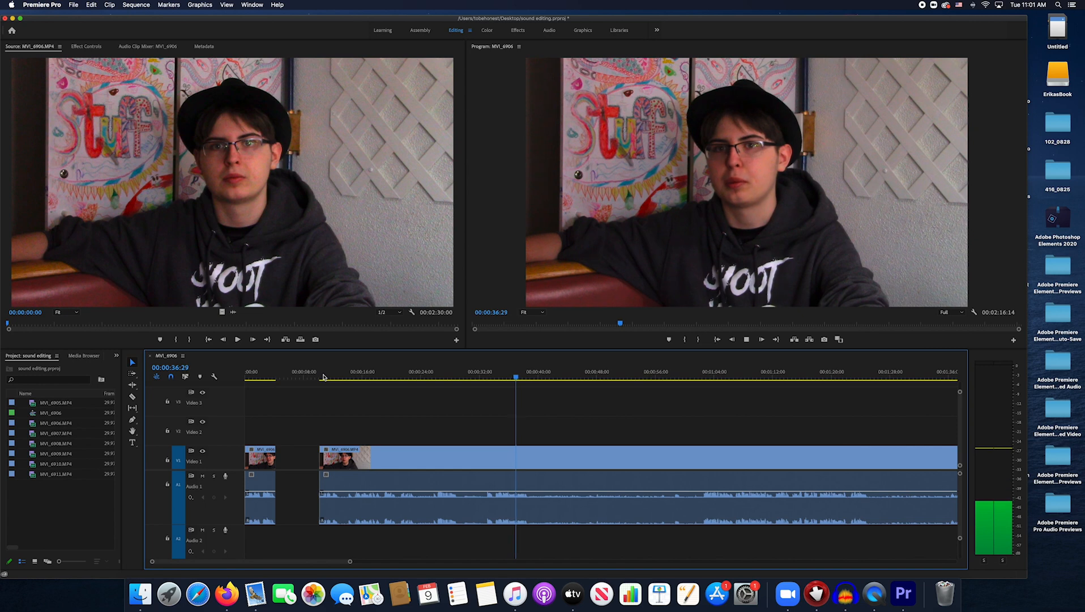
pyautogui.press('space')
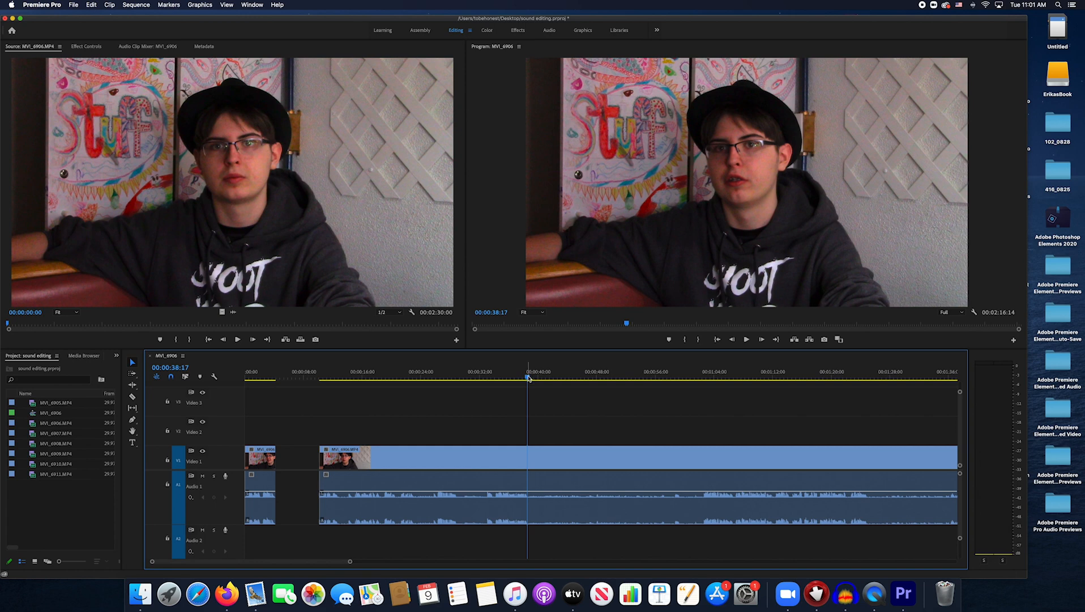
# Step: Replay the sequence from 00:00:33:05, stop at about 00:00:34:13, and step back frame by frame to 00:00:33:28
pyautogui.moveTo(526, 378); pyautogui.dragTo(487, 378)
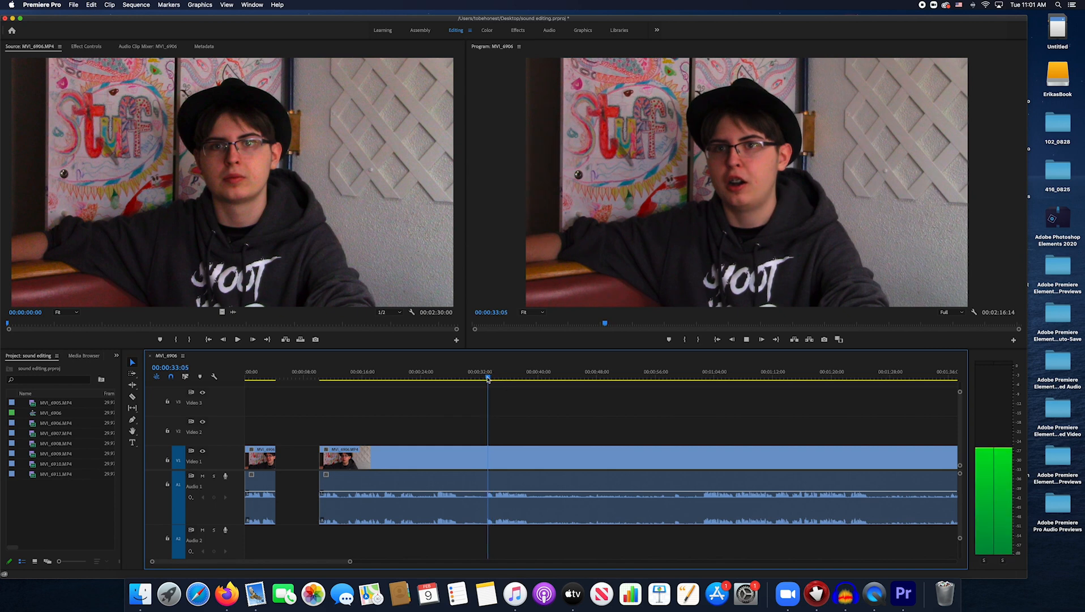
pyautogui.press('space')
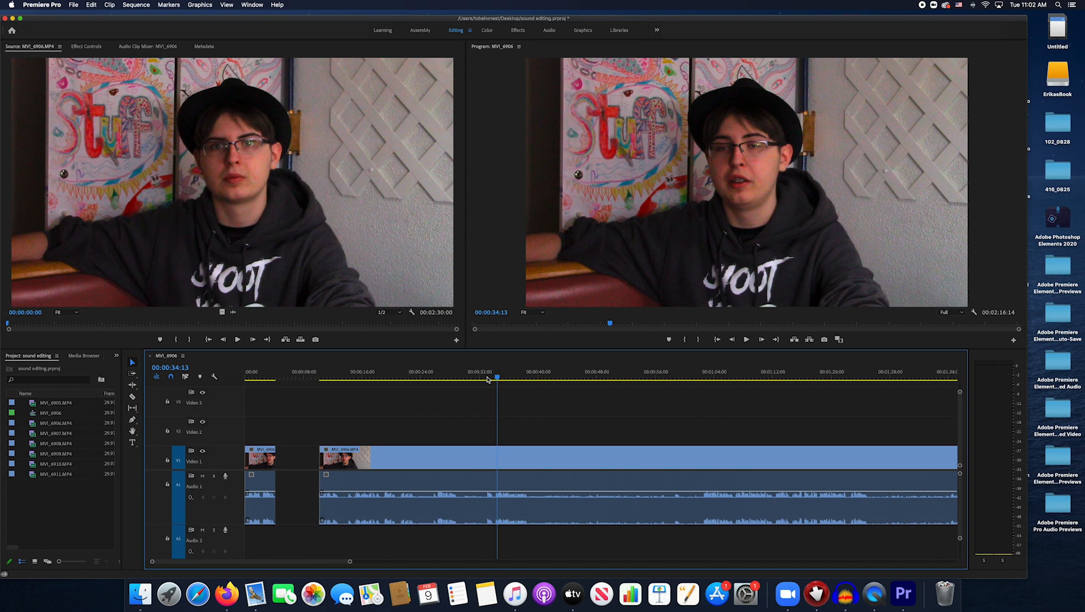
pyautogui.press('Left')
pyautogui.press('Left')
pyautogui.press('Left')
pyautogui.press('Left')
pyautogui.press('Left')
pyautogui.press('Left')
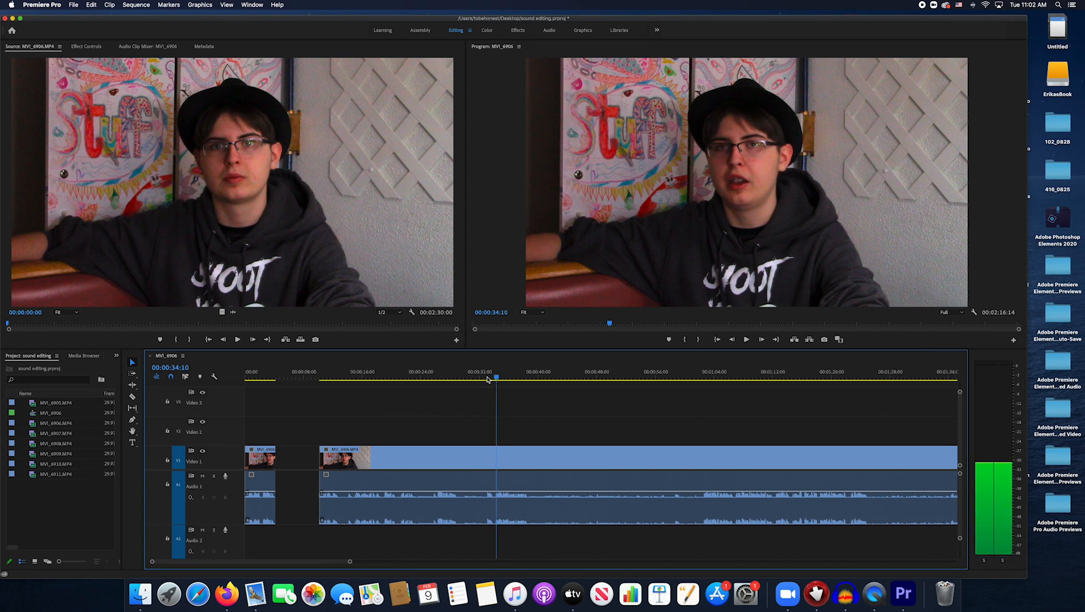
pyautogui.press('Left')
pyautogui.press('Left')
pyautogui.press('Left')
pyautogui.press('Left')
pyautogui.press('Left')
pyautogui.press('Left')
pyautogui.press('Left')
pyautogui.press('Left')
pyautogui.press('Left')
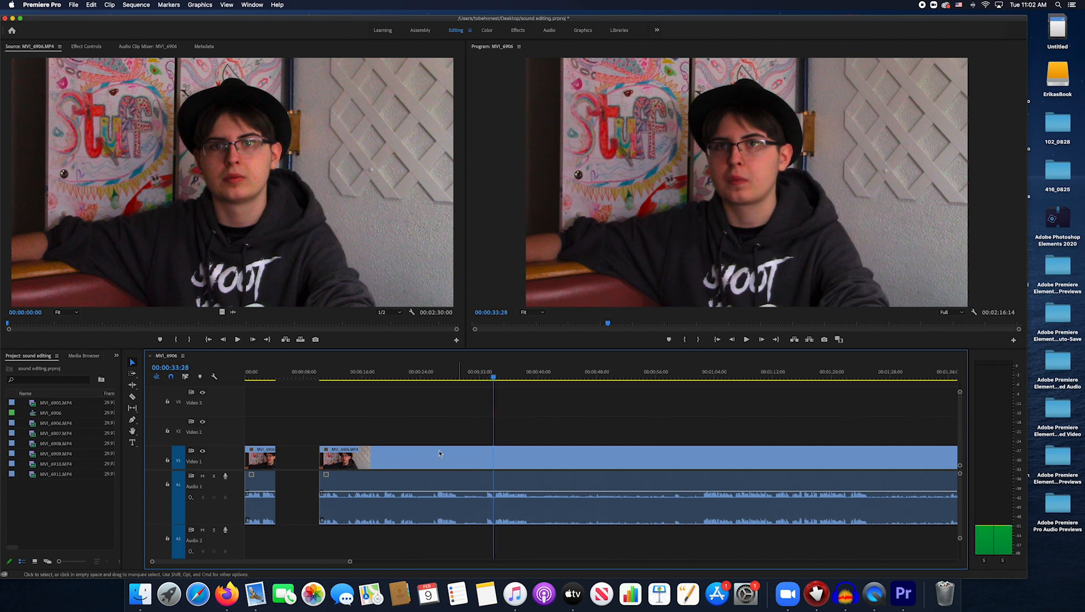
# Step: Select the video and audio after the gap, enlarge the audio track, and split the clip at 00:00:33:28 with the Razor tool
pyautogui.moveTo(318, 436); pyautogui.dragTo(631, 584)
pyautogui.moveTo(960, 541); pyautogui.dragTo(959, 525)
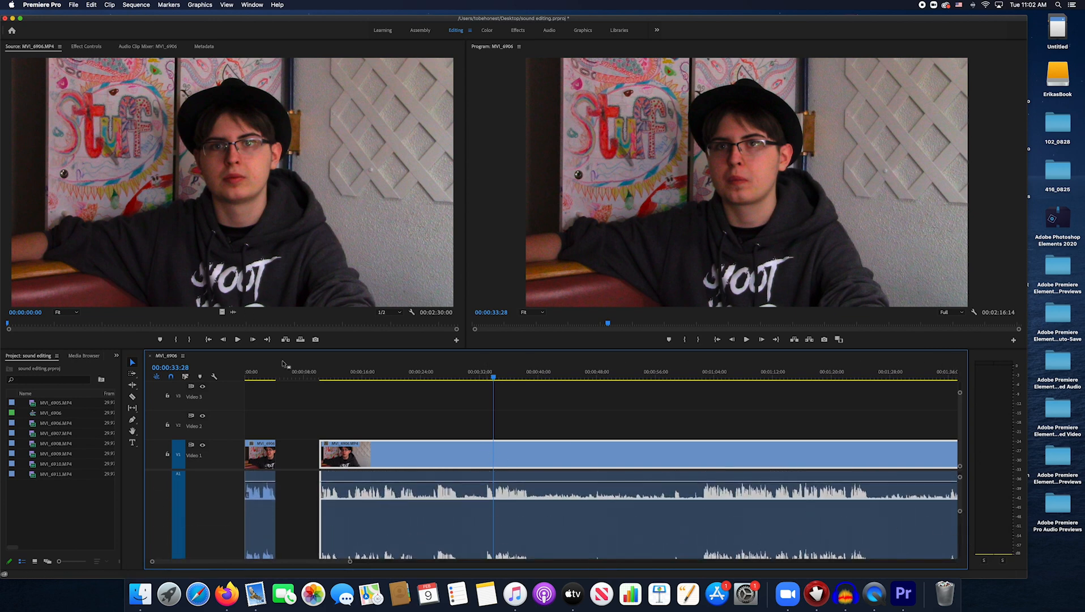
pyautogui.click(132, 396)
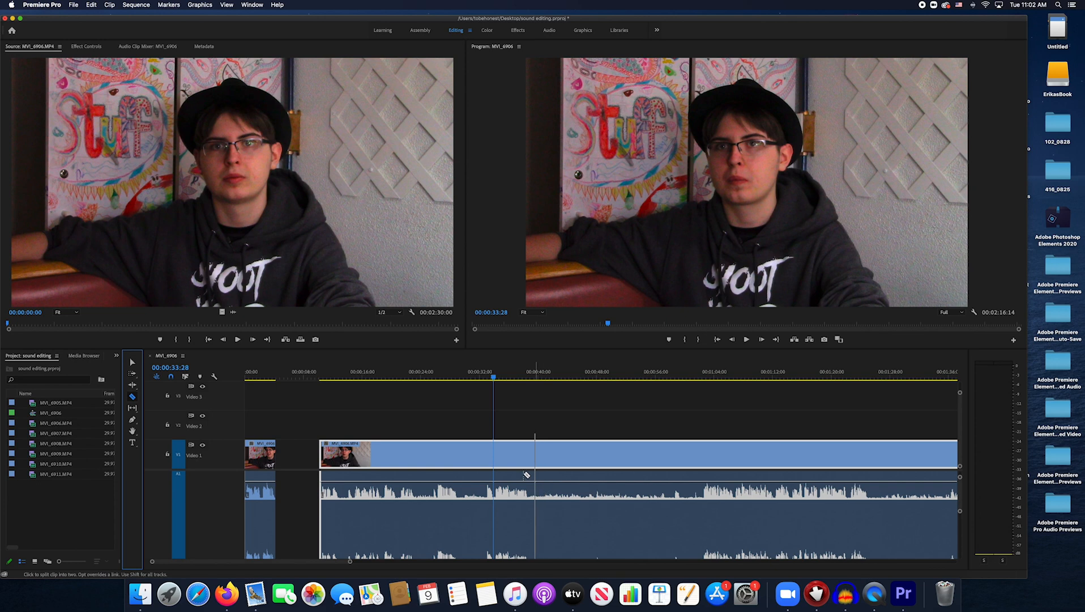
pyautogui.click(494, 457)
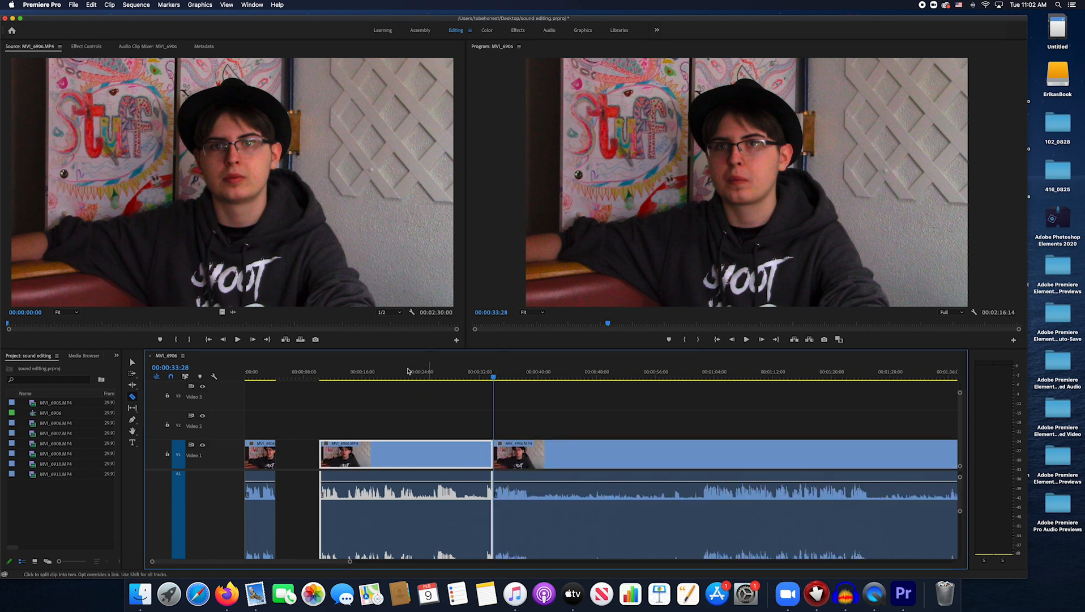
# Step: Play from 00:00:33:27 to about 00:00:38:18, and delete the video and audio segment between 00:00:10:06 and 00:00:33:28
pyautogui.click(132, 362)
pyautogui.click(512, 373)
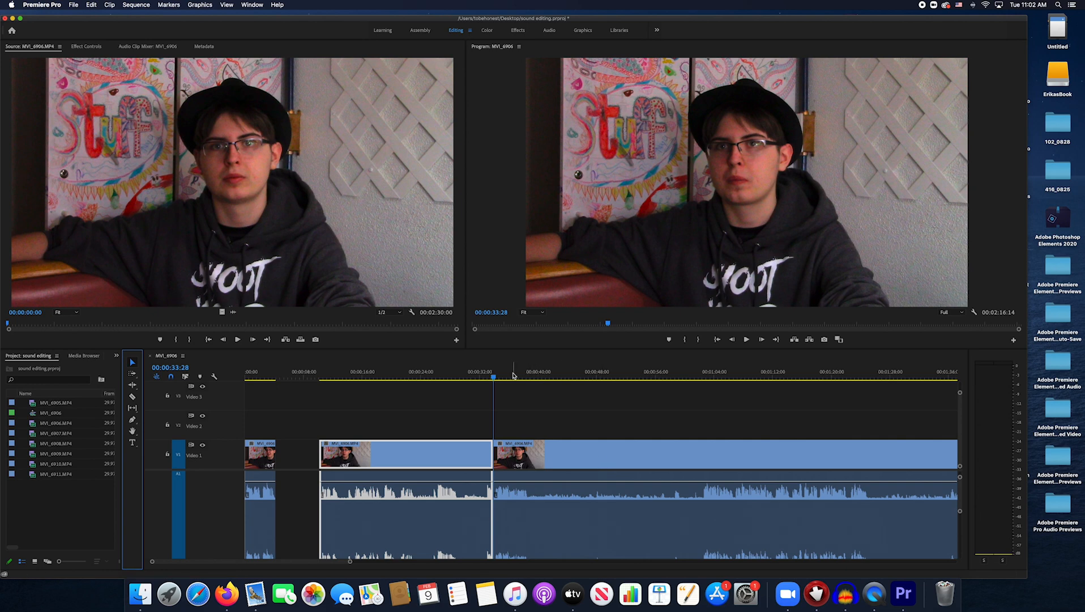
pyautogui.moveTo(508, 373); pyautogui.dragTo(495, 376)
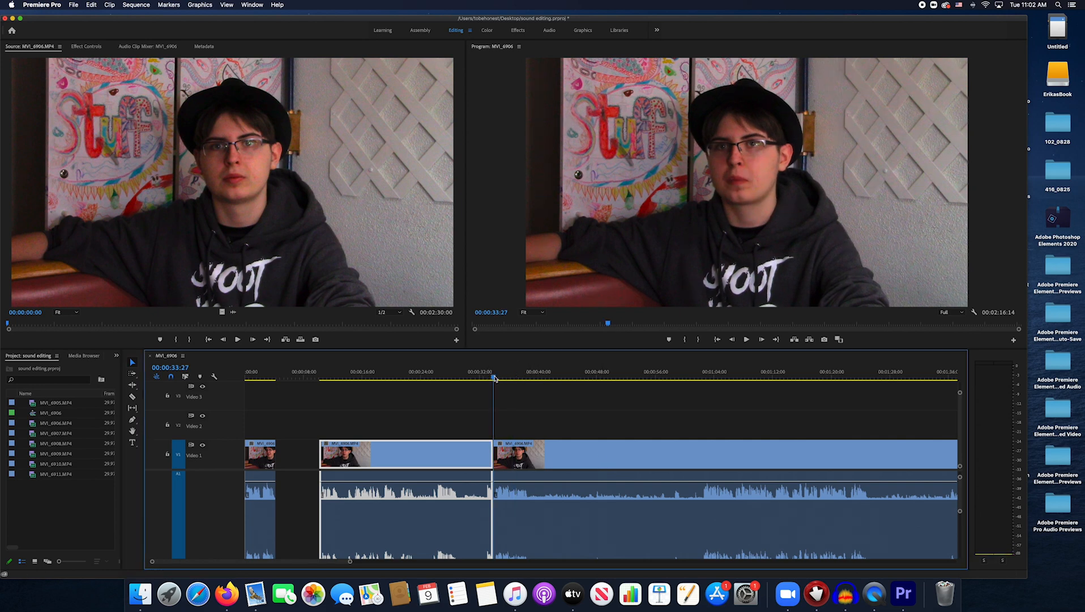
pyautogui.press('space')
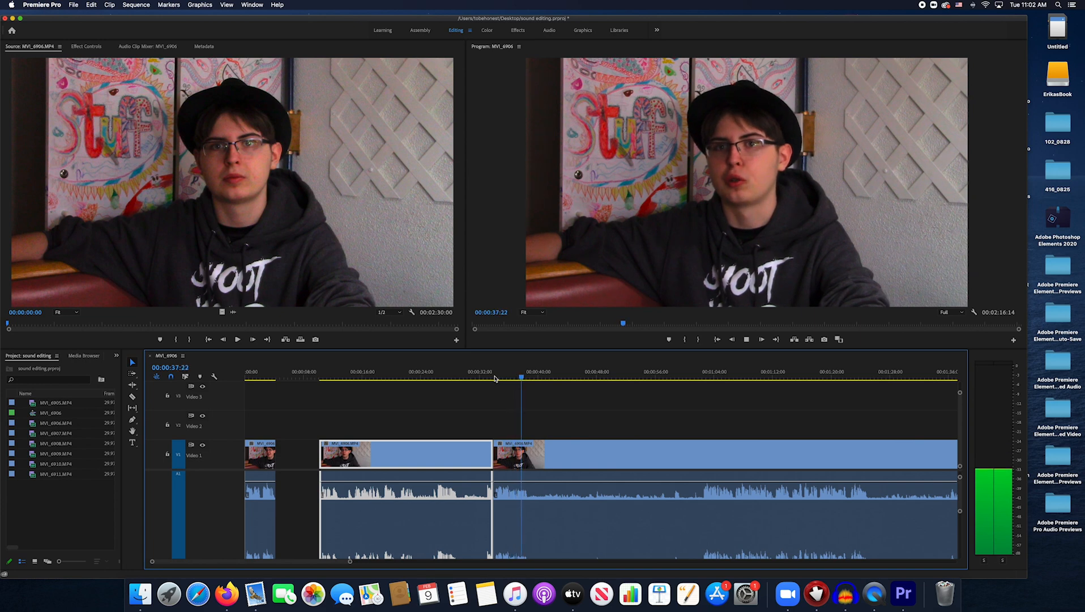
pyautogui.press('space')
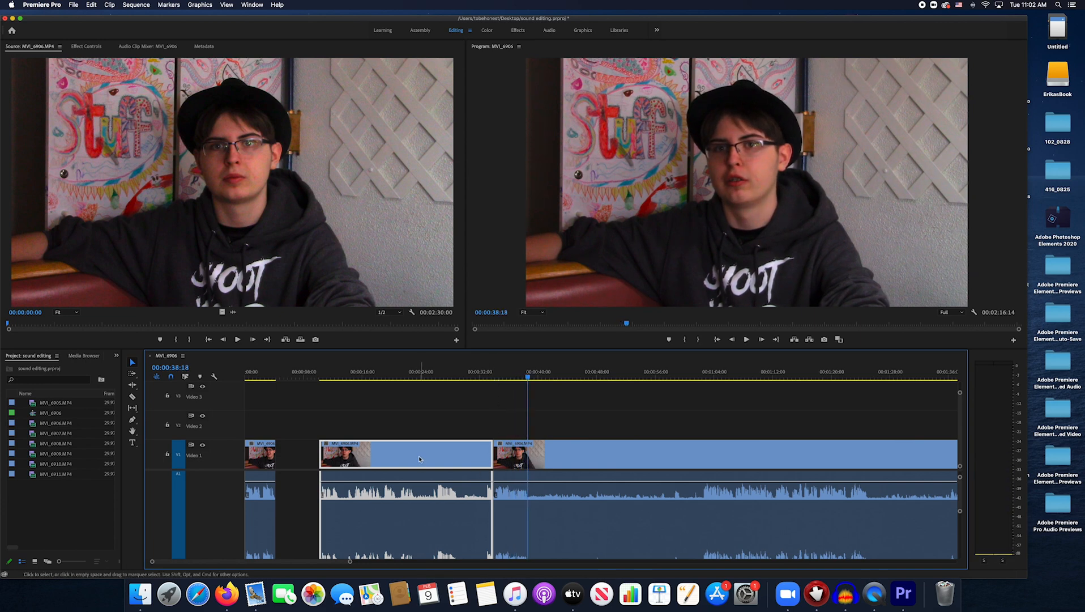
pyautogui.press('Delete')
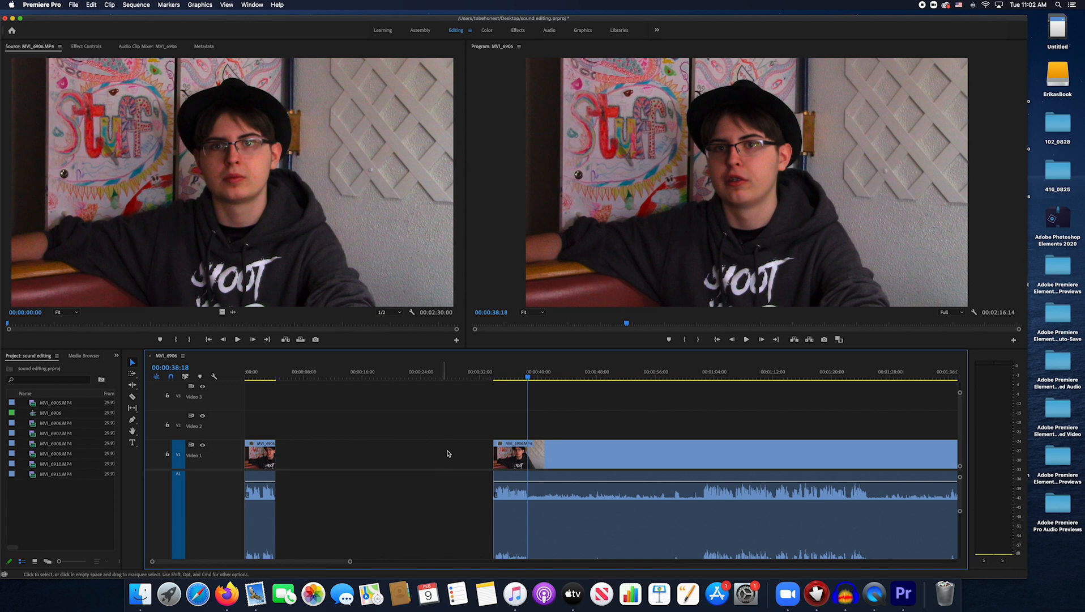
# Step: Select the remaining long video and audio clip and move it back against the opening clip's end at 00:00:04:08
pyautogui.click(592, 418)
pyautogui.moveTo(592, 418); pyautogui.dragTo(495, 546)
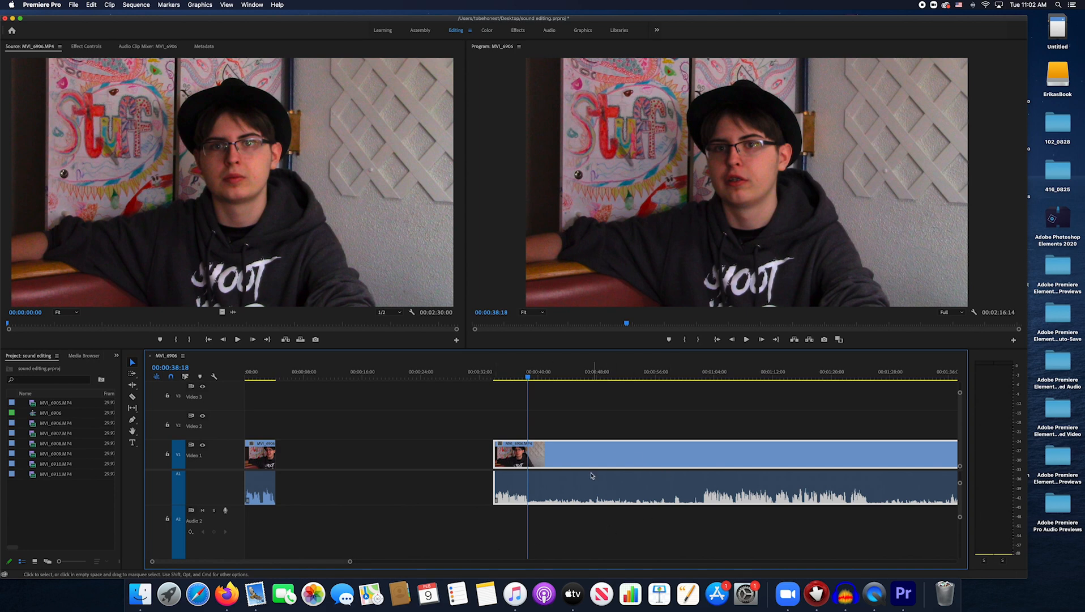
pyautogui.moveTo(593, 458); pyautogui.dragTo(376, 448)
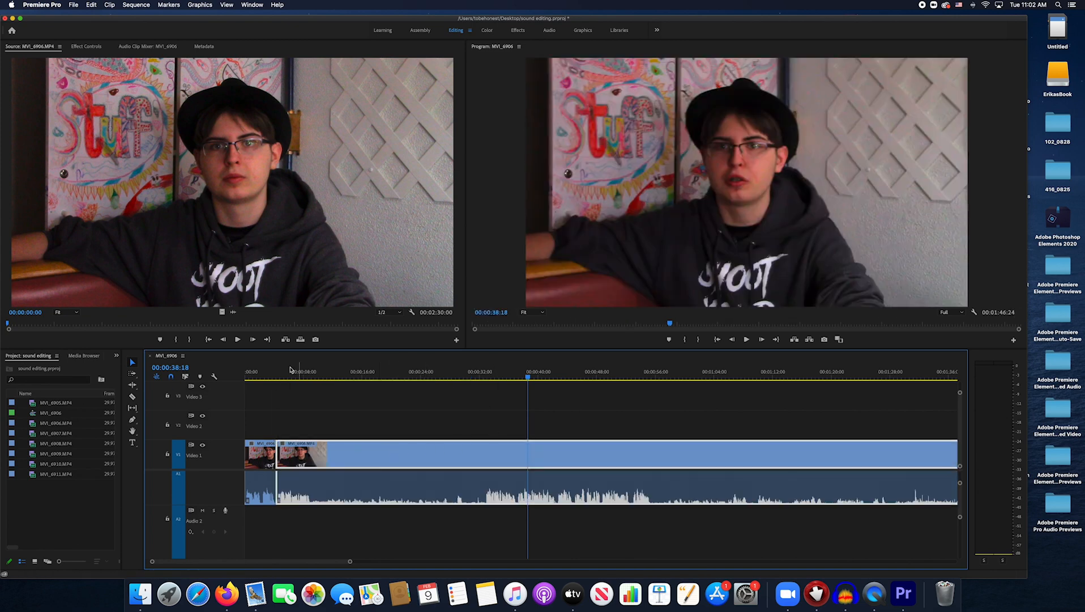
# Step: Play across the new join from 00:00:02:01 and stop at about 00:00:09:06
pyautogui.click(260, 375)
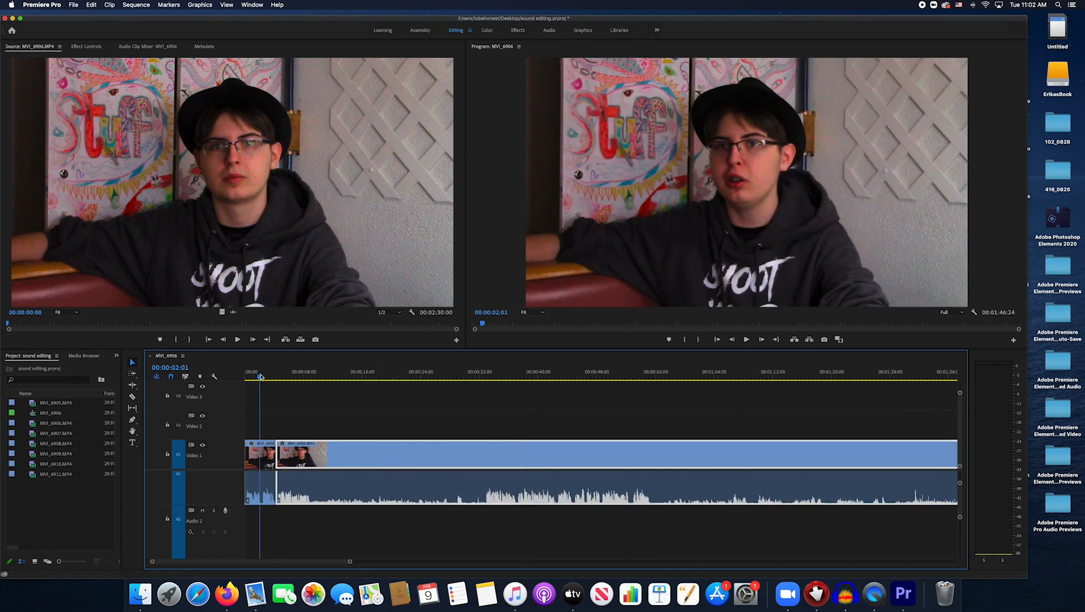
pyautogui.press('space')
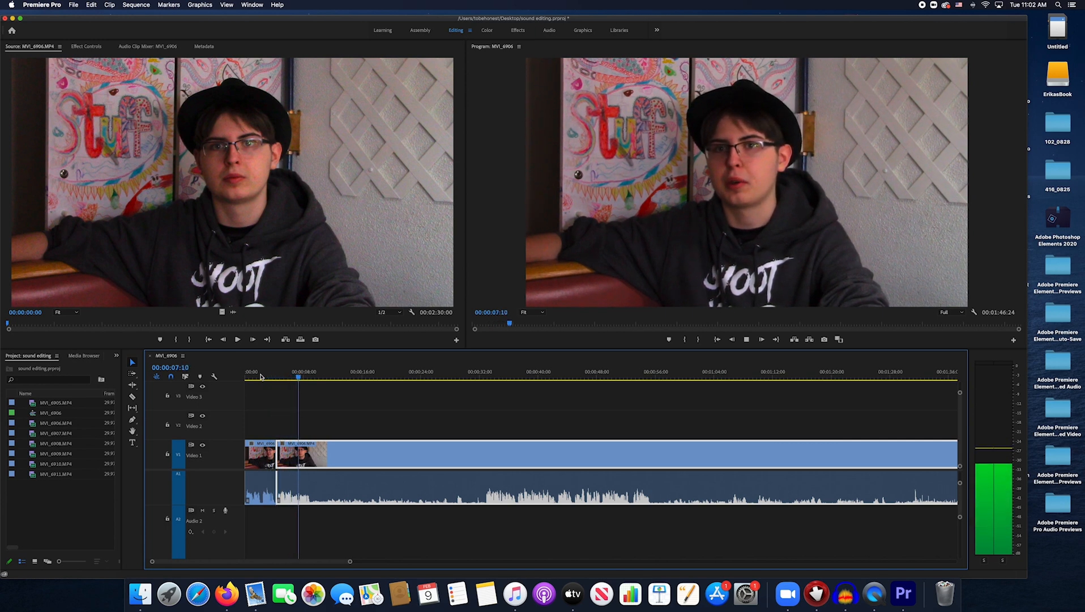
pyautogui.press('space')
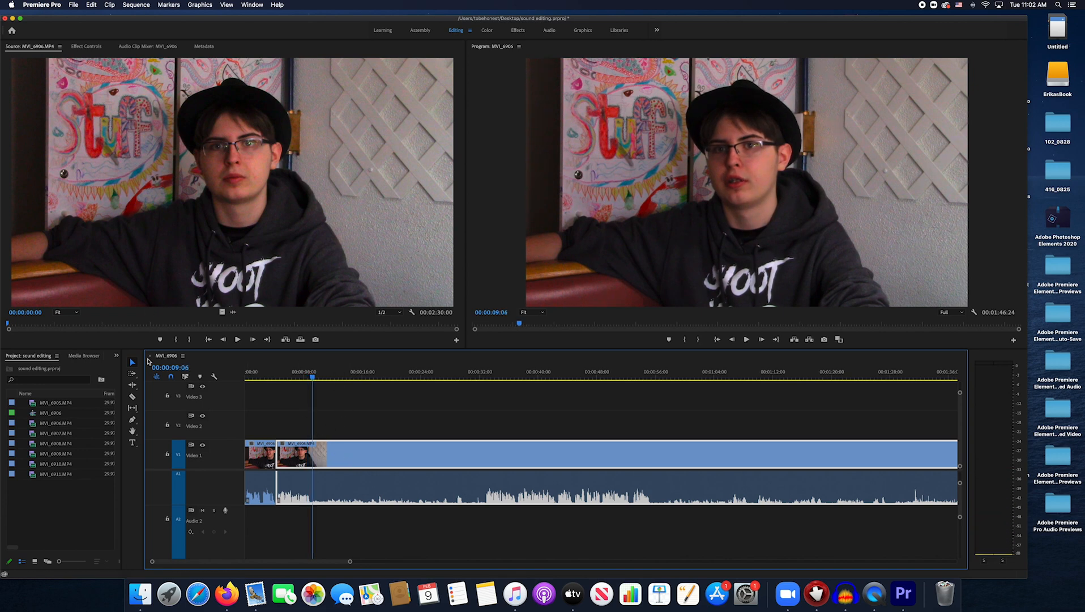
# Step: Split the V1 video and A1 audio at 00:00:09:06 with the Razor tool
pyautogui.click(132, 397)
pyautogui.click(313, 453)
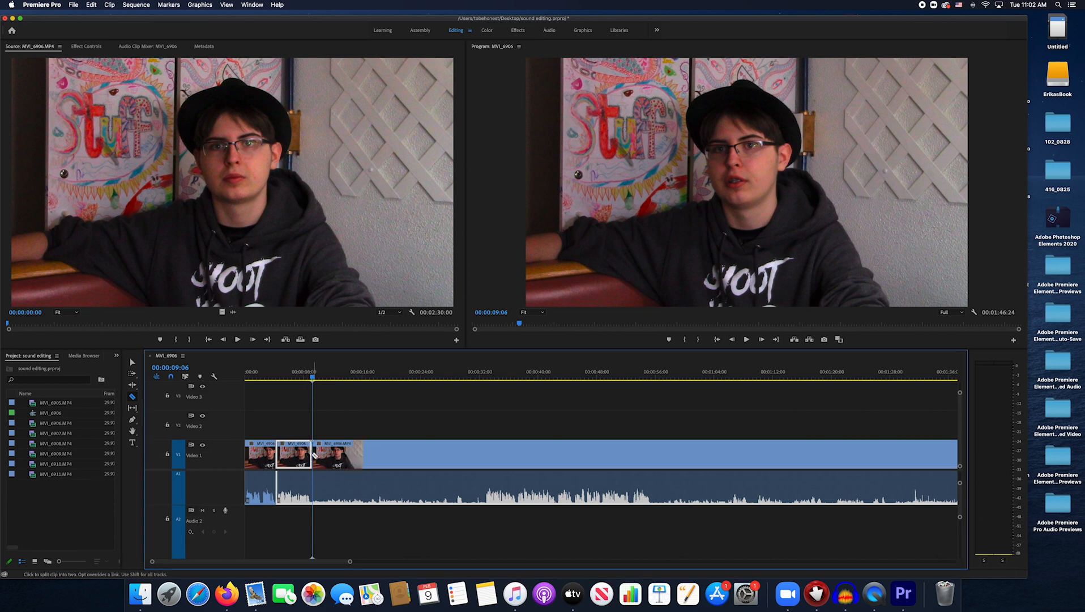
pyautogui.click(313, 492)
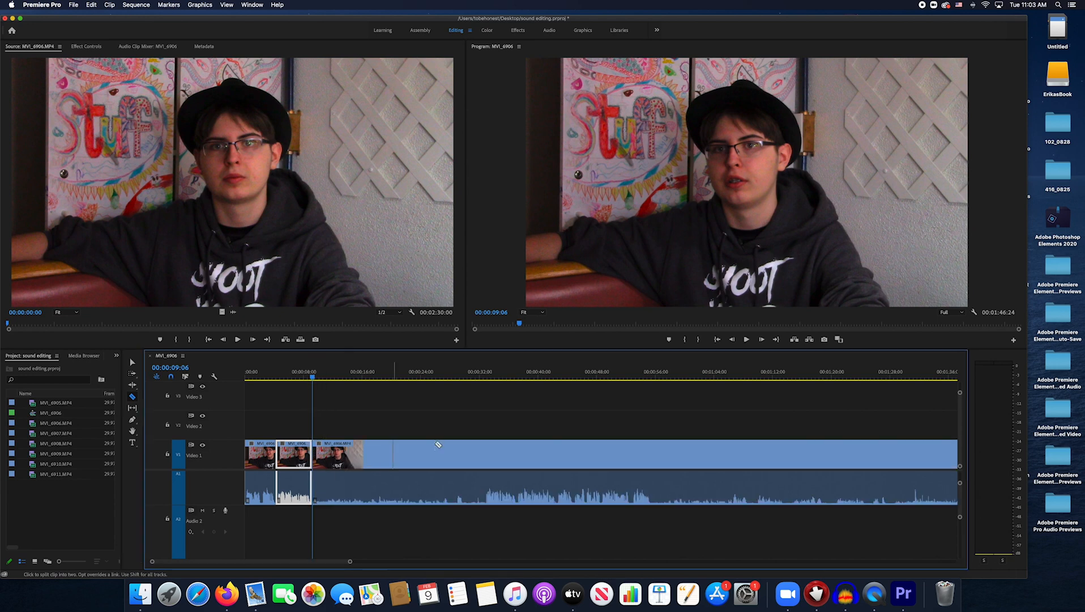
# Step: Play the sequence up to about 00:00:34:03 and move the playhead back to 00:00:32:24
pyautogui.click(746, 339)
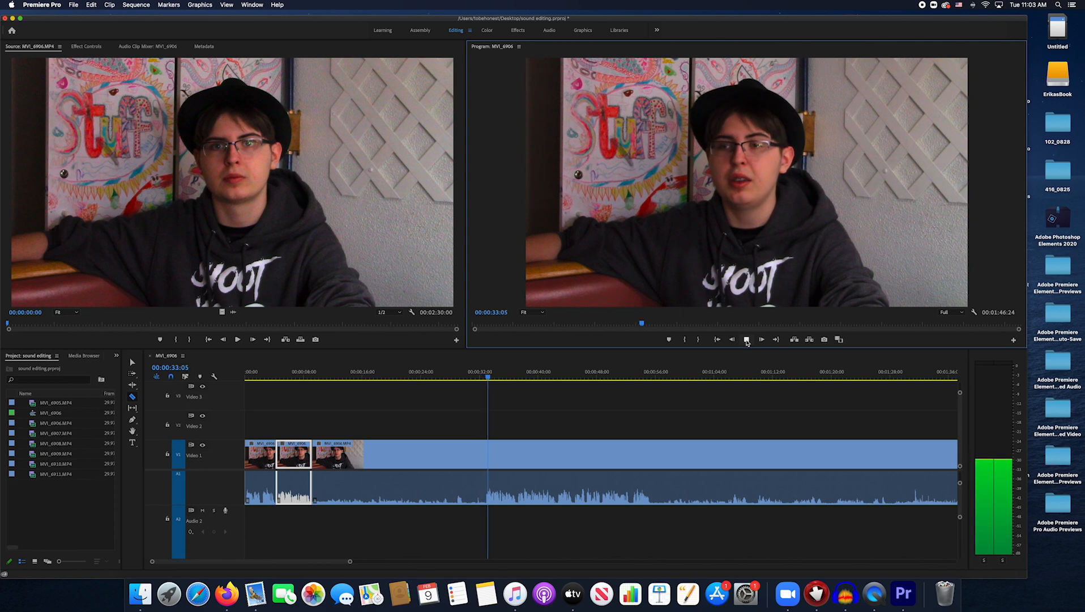
pyautogui.click(746, 339)
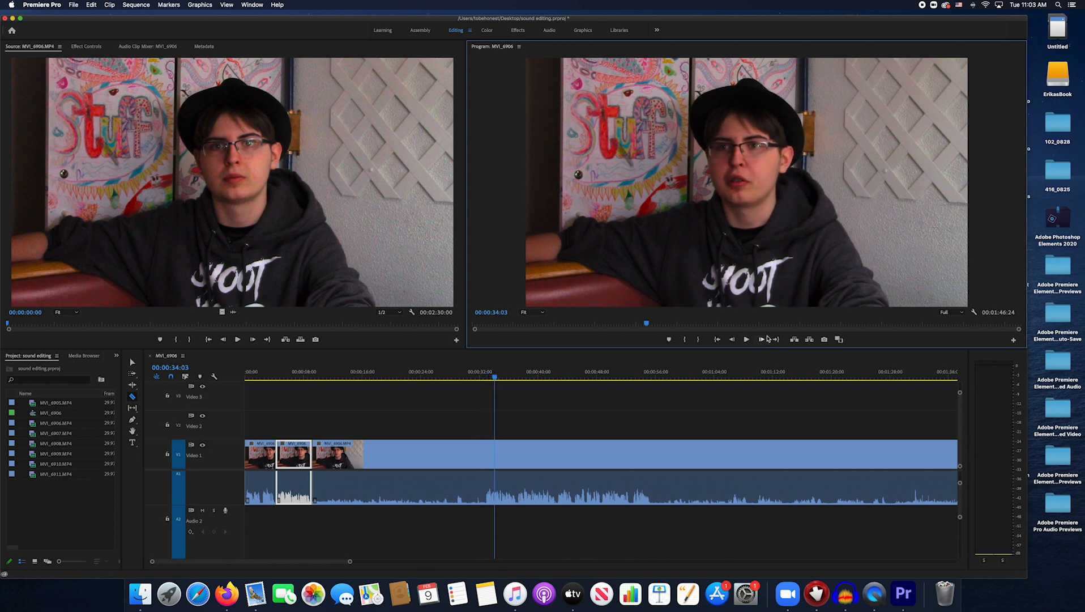
pyautogui.click(491, 377)
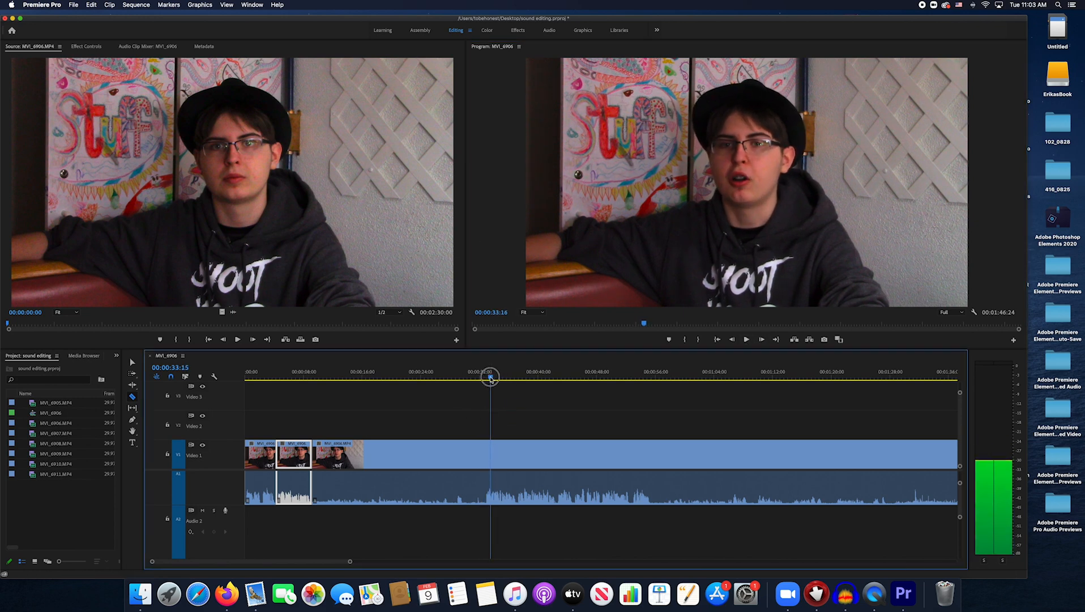
pyautogui.press('Left')
pyautogui.press('Left')
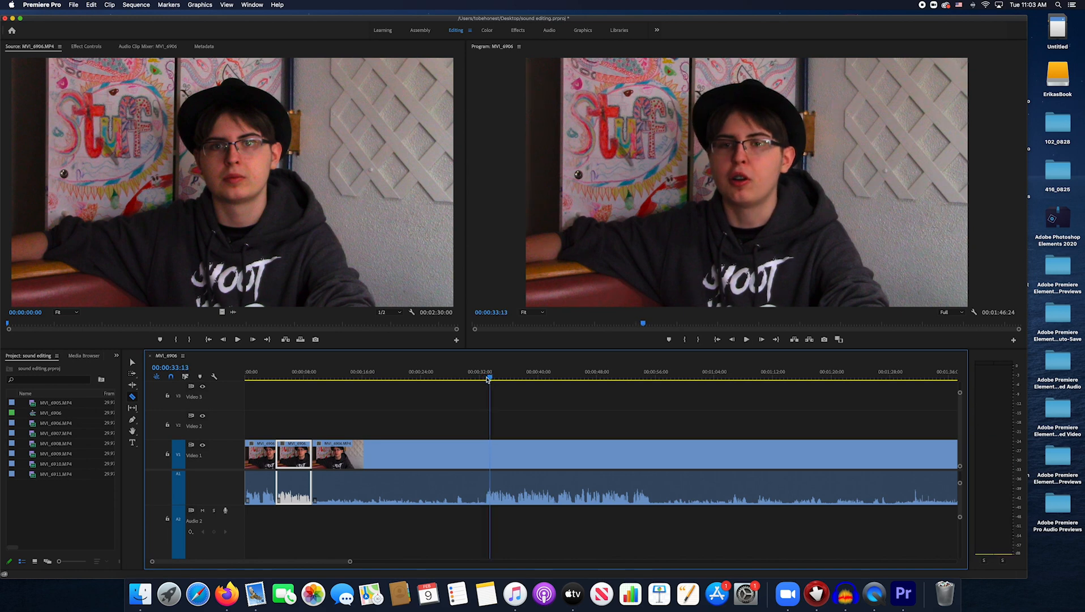
pyautogui.moveTo(489, 378); pyautogui.dragTo(481, 379)
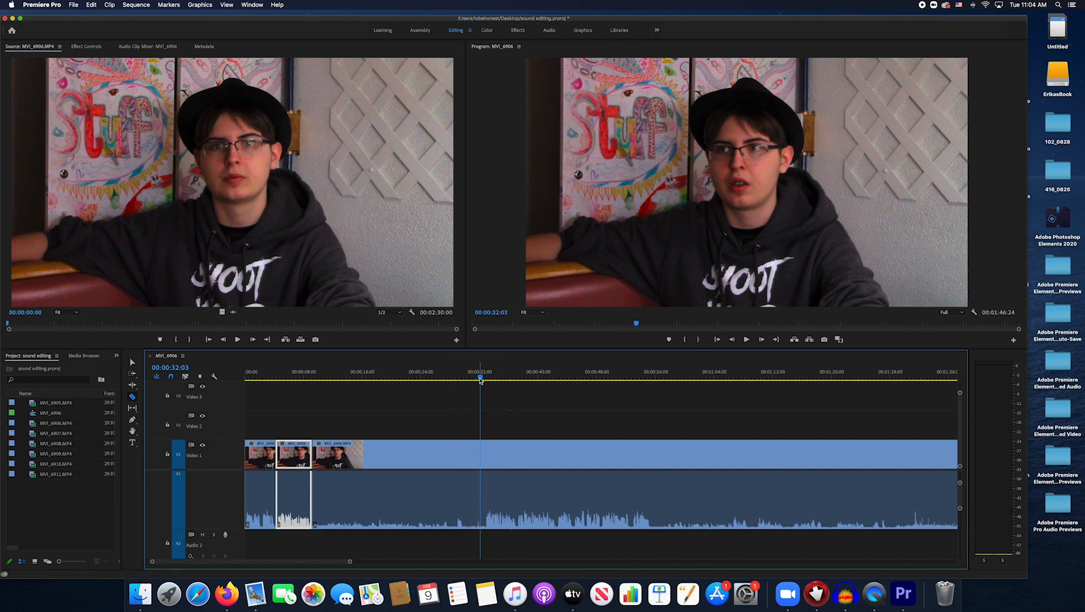
pyautogui.moveTo(480, 377); pyautogui.dragTo(485, 380)
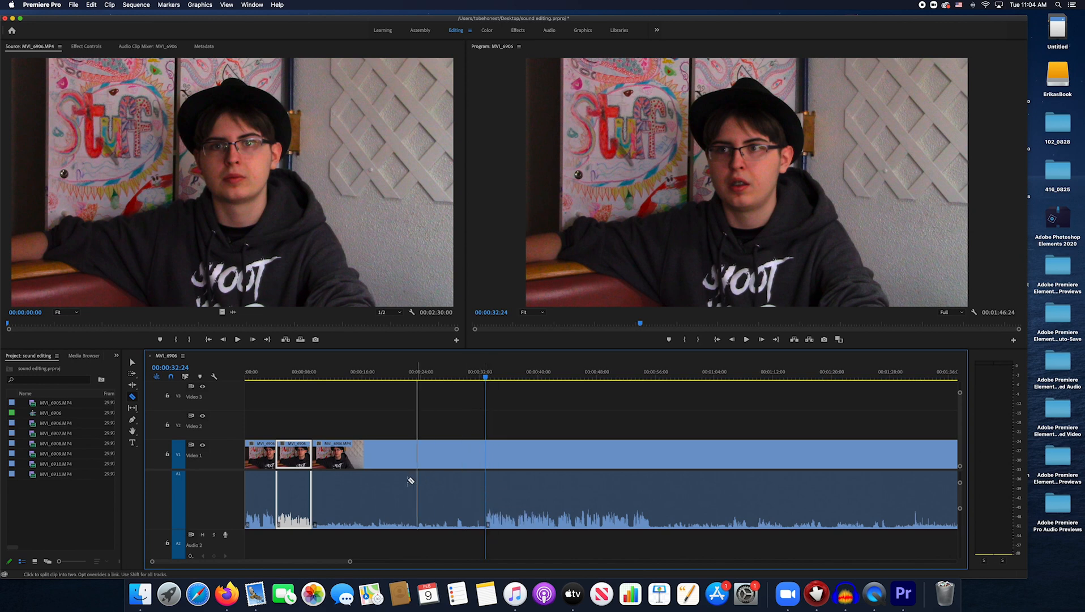
# Step: Select the video and audio following 00:00:09:06 and split the V1 video at 00:00:32:24 with the Razor tool
pyautogui.click(131, 362)
pyautogui.moveTo(329, 426); pyautogui.dragTo(688, 494)
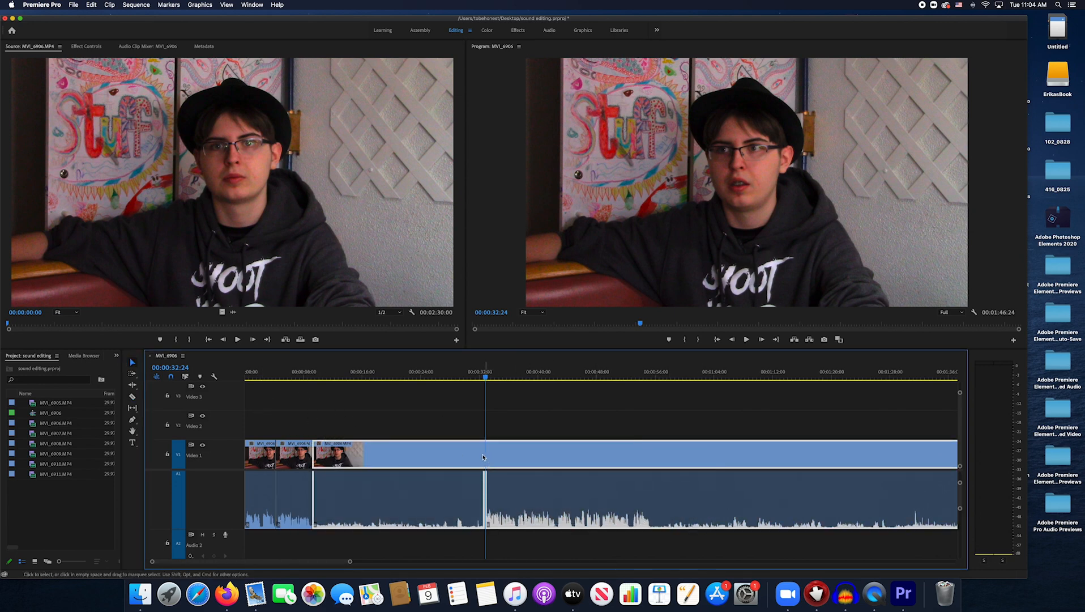
pyautogui.click(132, 398)
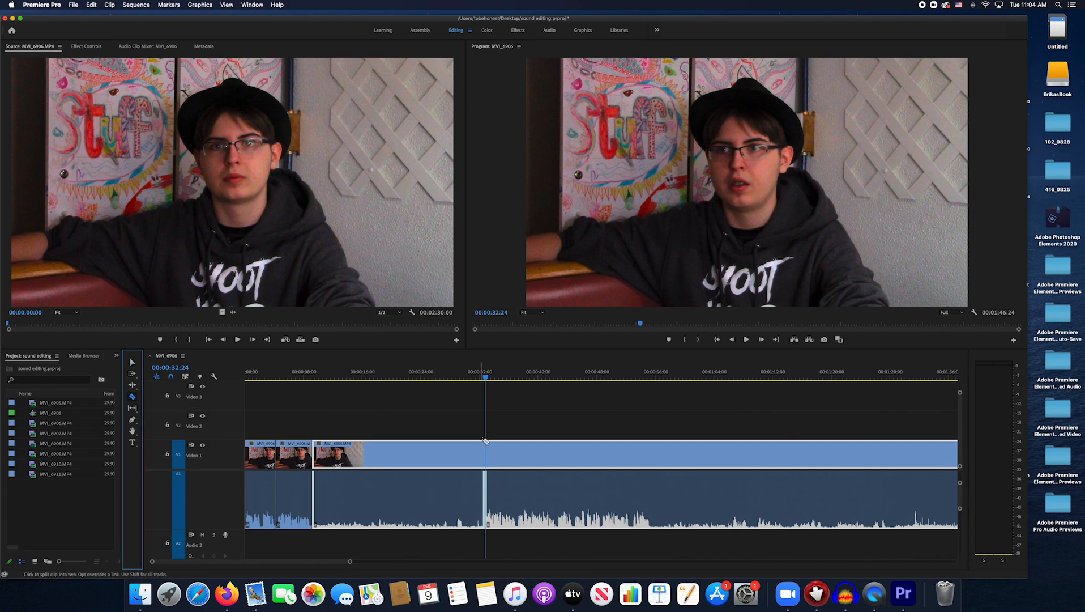
pyautogui.click(486, 458)
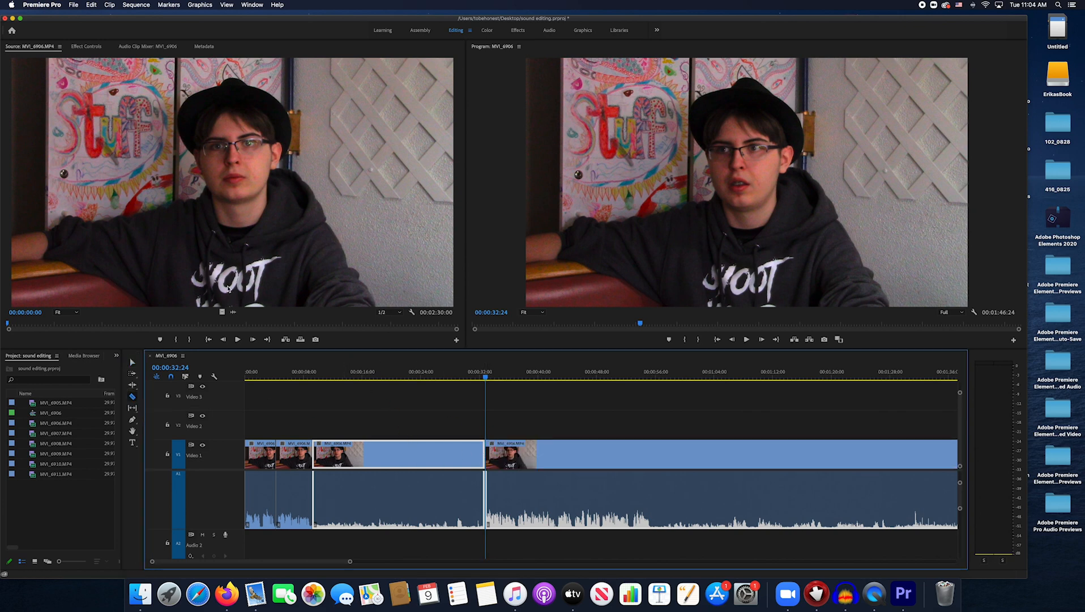
# Step: Delete the V1 segment between 00:00:09:06 and 00:00:32:24 together with all the selected A1 audio
pyautogui.click(131, 363)
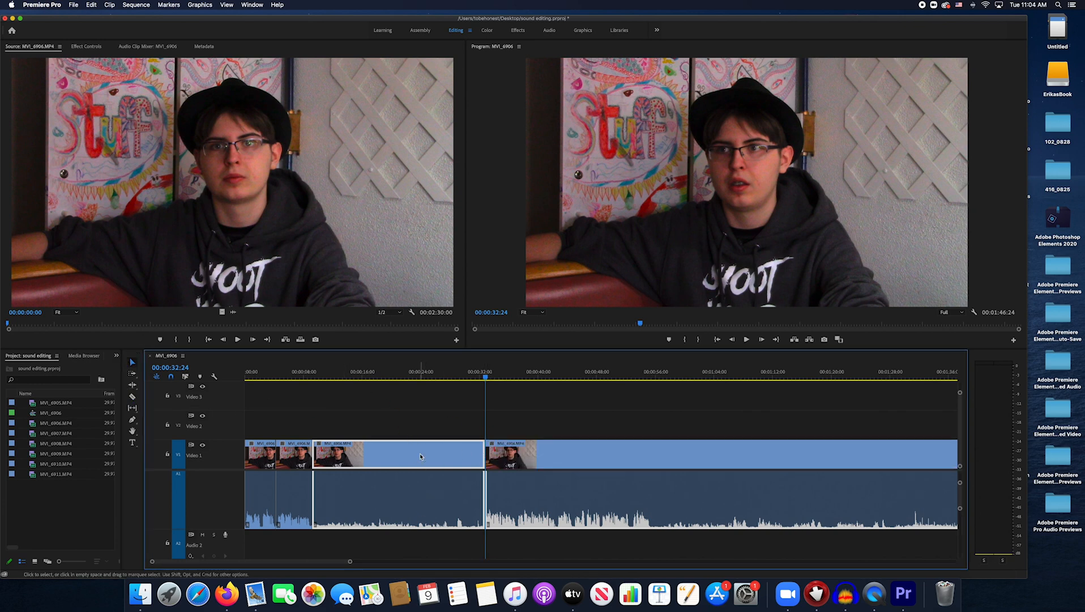
pyautogui.press('Delete')
pyautogui.hscroll(5, 420, 456)
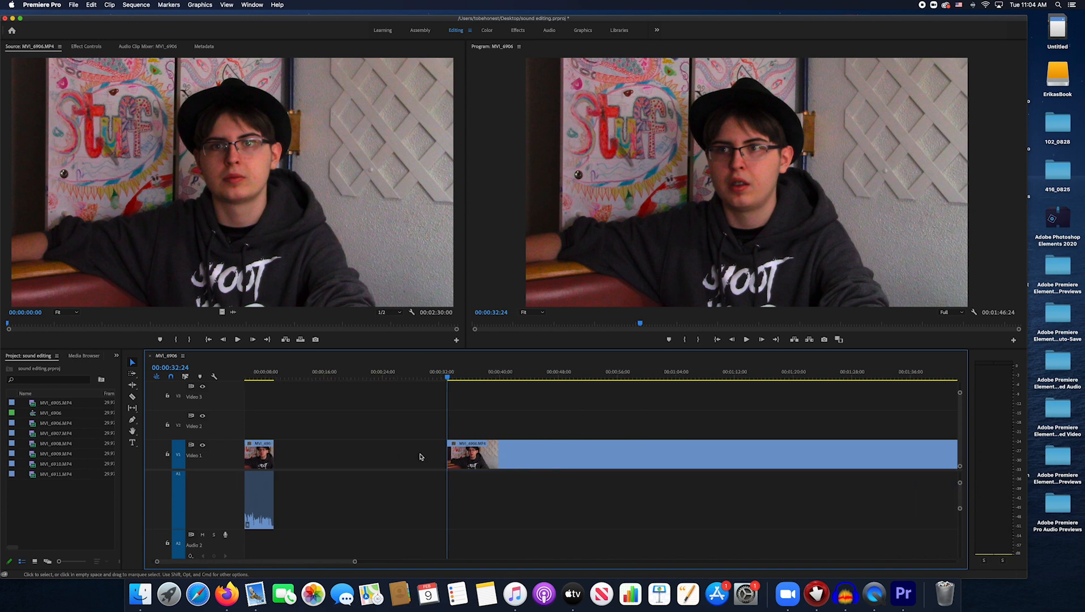
# Step: Undo the last deletion and delete only the A1 audio segment between 00:00:09:06 and 00:00:32:24
pyautogui.click(92, 5)
pyautogui.click(101, 16)
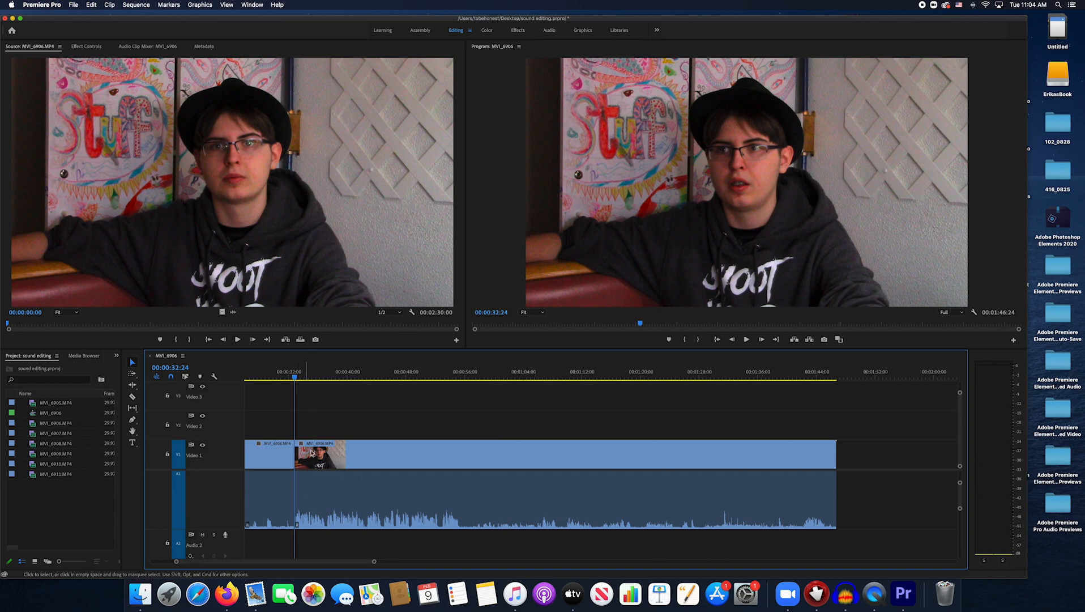
pyautogui.click(327, 512)
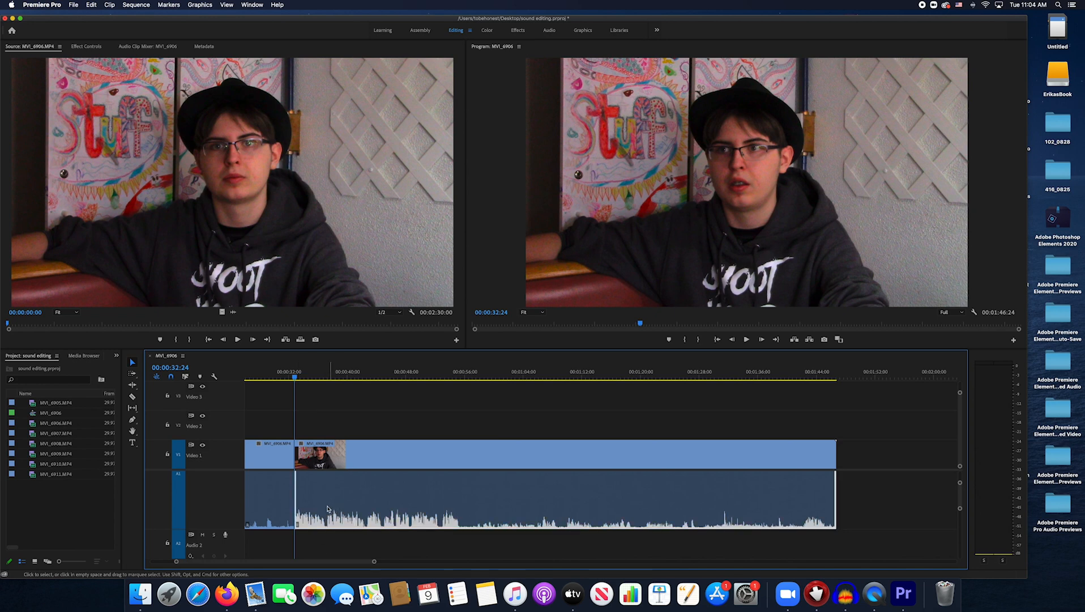
pyautogui.click(281, 497)
pyautogui.press('Delete')
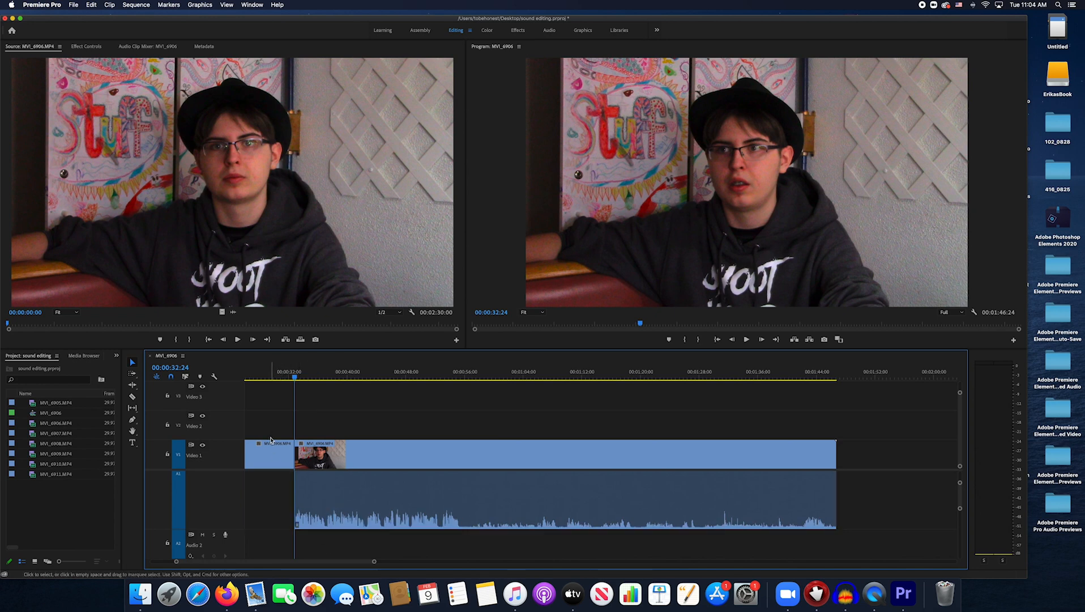
# Step: Delete the V1 segment between 00:00:09:06 and 00:00:32:24 and move the following video and audio together to close the gap
pyautogui.hscroll(3, 271, 445)
pyautogui.moveTo(388, 560); pyautogui.dragTo(312, 567)
pyautogui.click(356, 461)
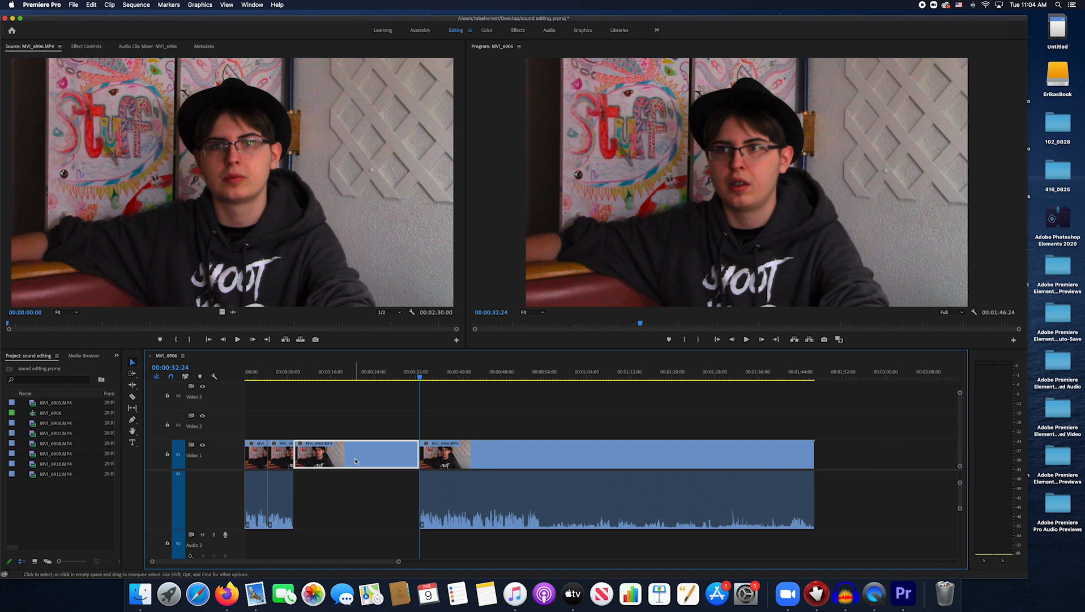
pyautogui.press('BackSpace')
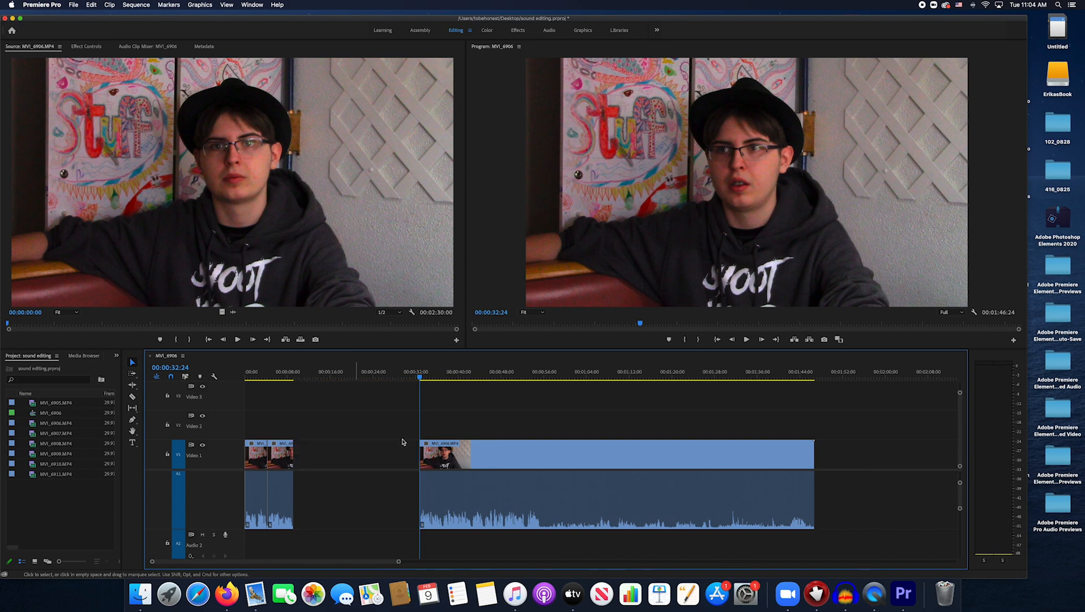
pyautogui.moveTo(432, 427); pyautogui.dragTo(821, 514)
pyautogui.moveTo(639, 460); pyautogui.dragTo(518, 456)
# Step: Play the sequence from the last join to 00:00:31:28 and split the V1 video and A1 audio there with the Razor tool
pyautogui.click(290, 379)
pyautogui.press('space')
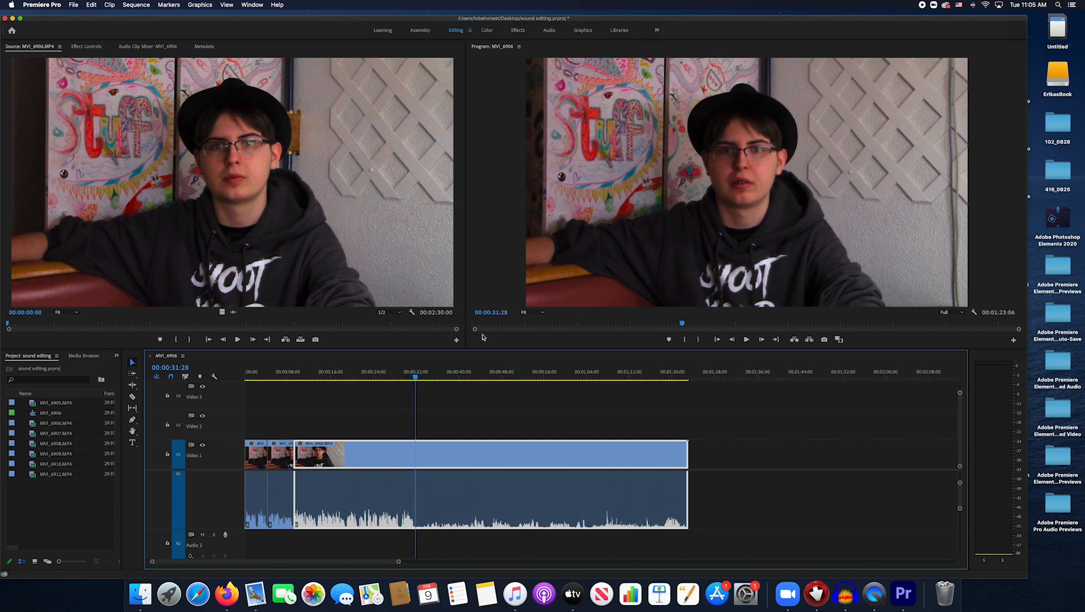
pyautogui.press('Left')
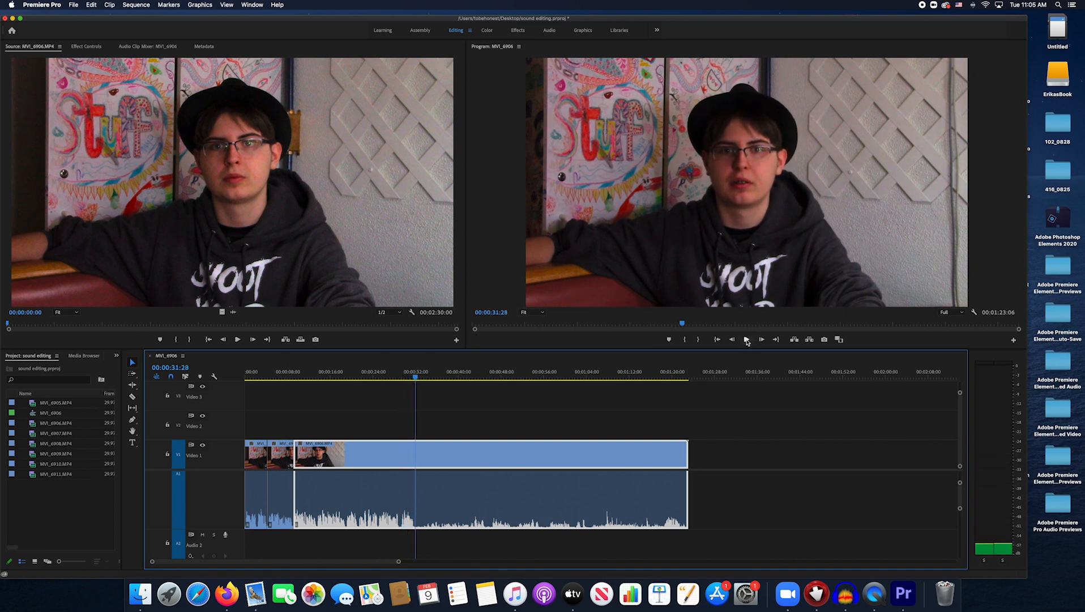
pyautogui.click(134, 396)
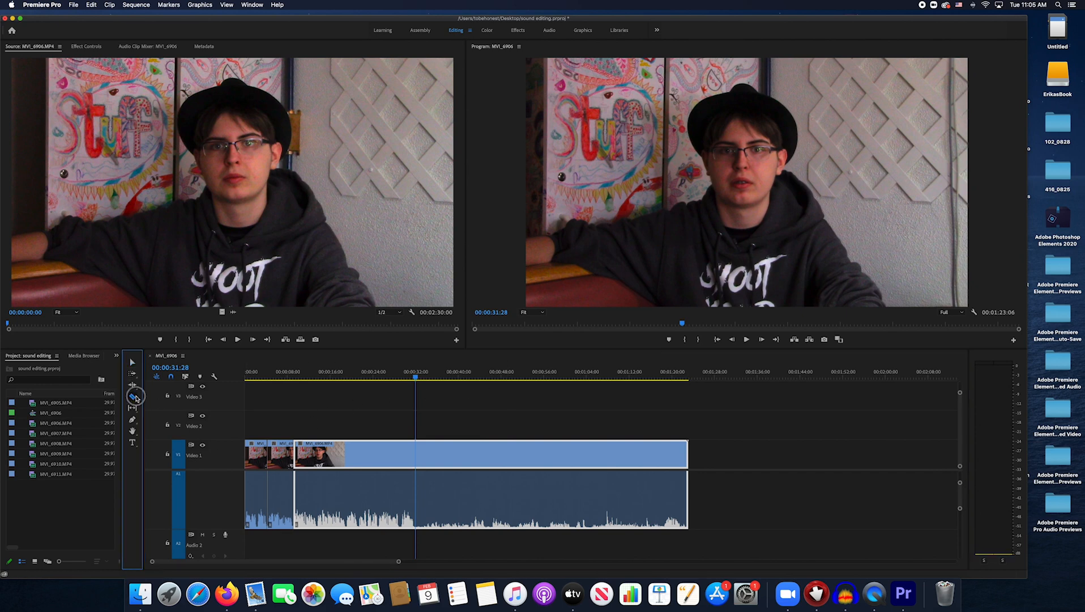
pyautogui.click(419, 451)
pyautogui.click(420, 488)
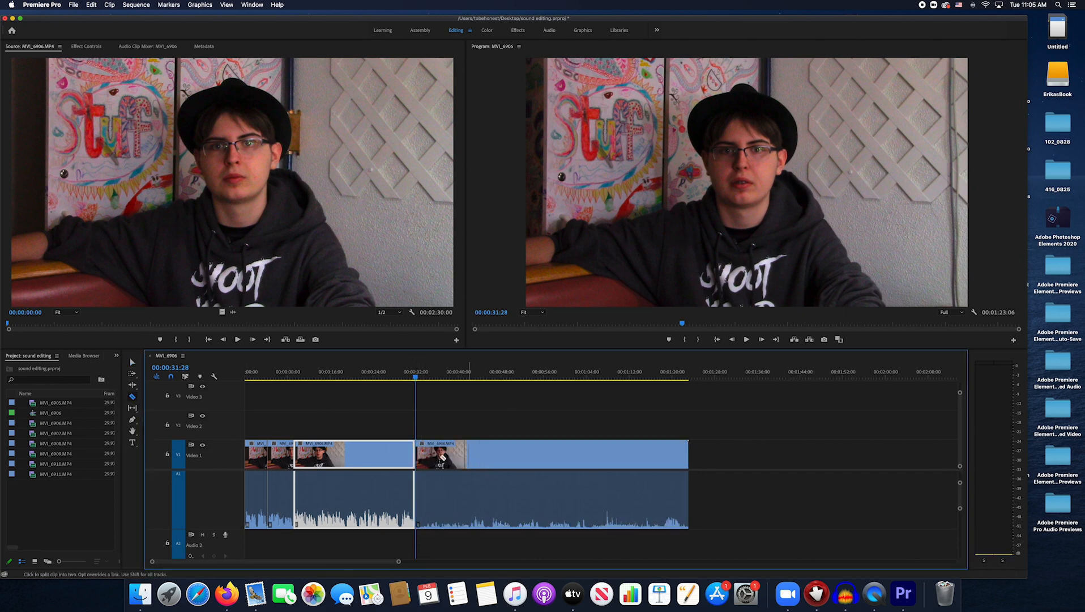
# Step: Delete all video and audio after 00:00:31:28
pyautogui.click(132, 363)
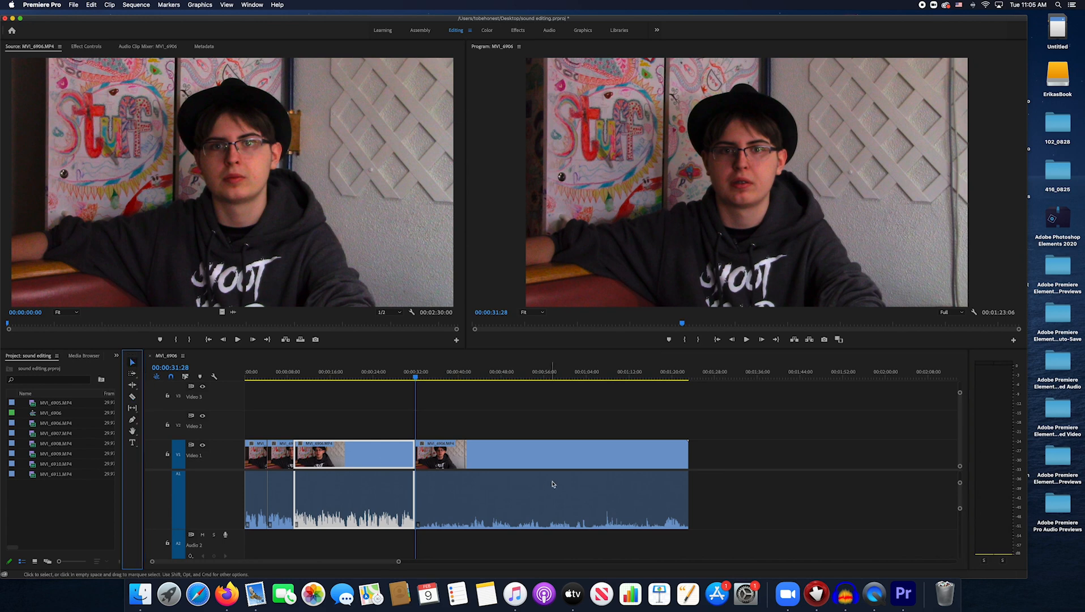
pyautogui.moveTo(450, 432); pyautogui.dragTo(688, 517)
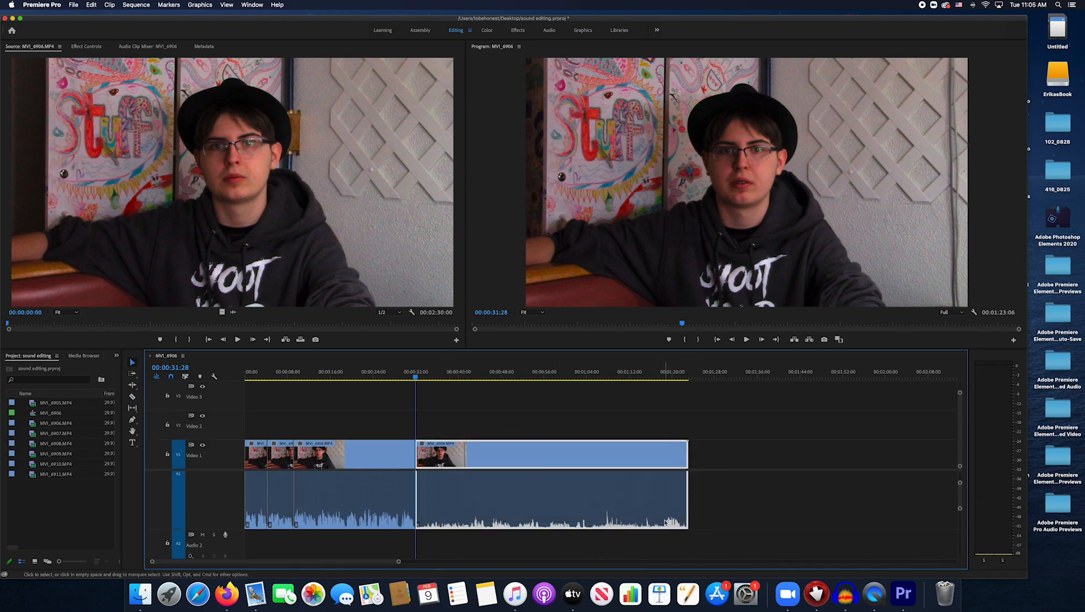
pyautogui.press('Delete')
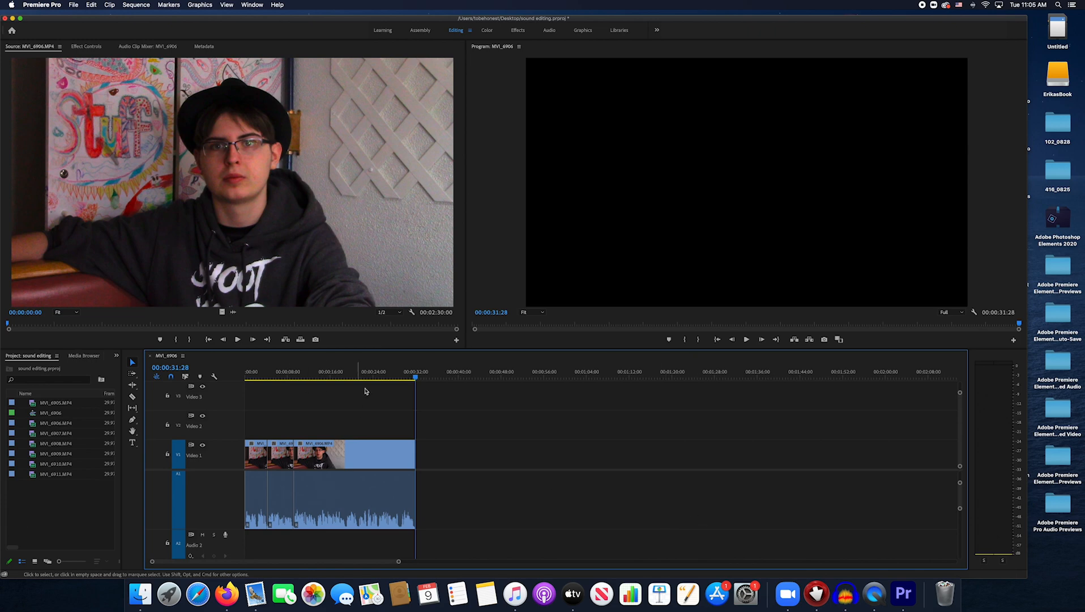
# Step: Fit the timeline view to the shortened sequence and render it with Render In to Out
pyautogui.hscroll(2, 302, 390)
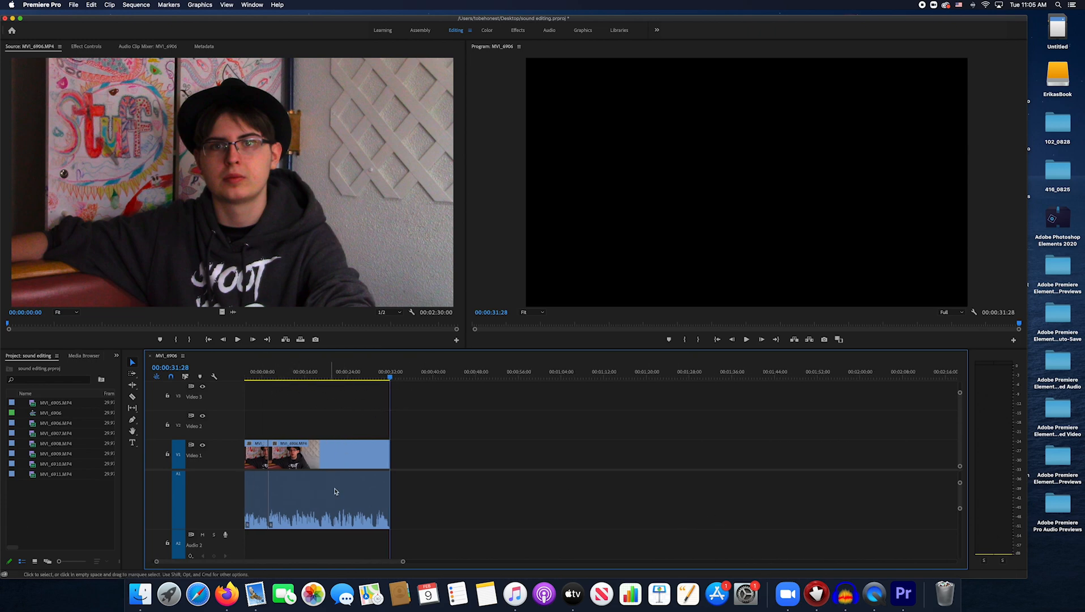
pyautogui.moveTo(404, 563)
pyautogui.mouseDown()
pyautogui.moveTo(340, 565)
pyautogui.moveTo(395, 567)
pyautogui.mouseUp()
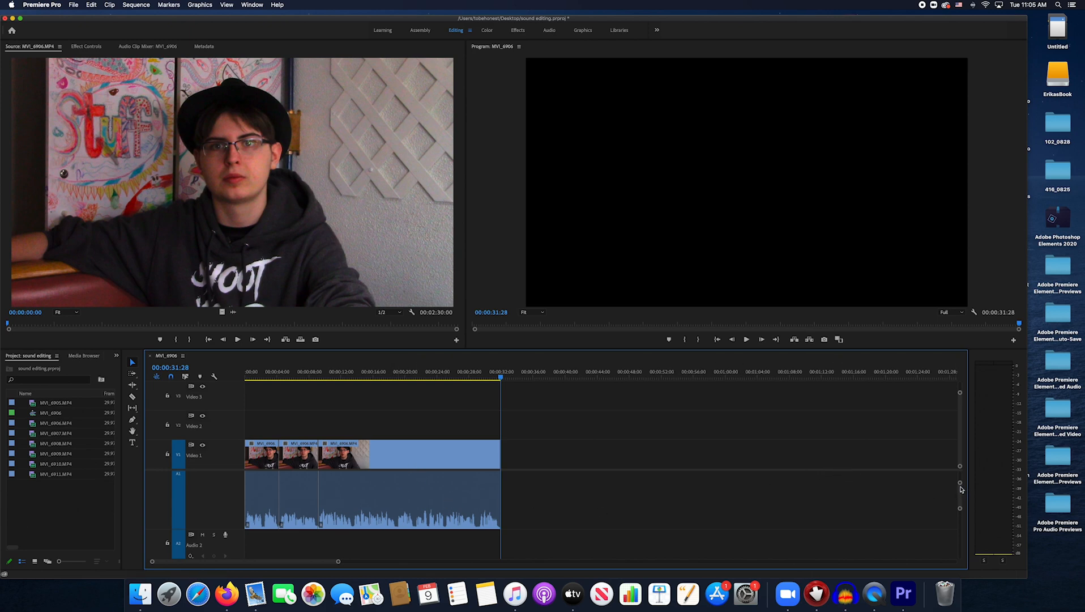
pyautogui.moveTo(960, 486); pyautogui.dragTo(960, 496)
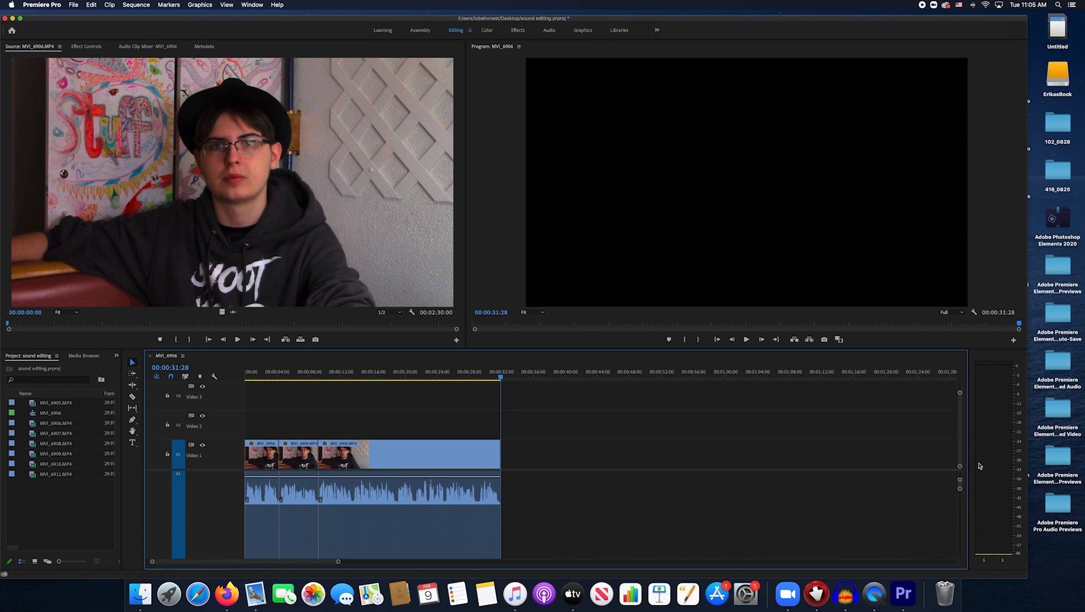
pyautogui.moveTo(960, 481); pyautogui.dragTo(960, 515)
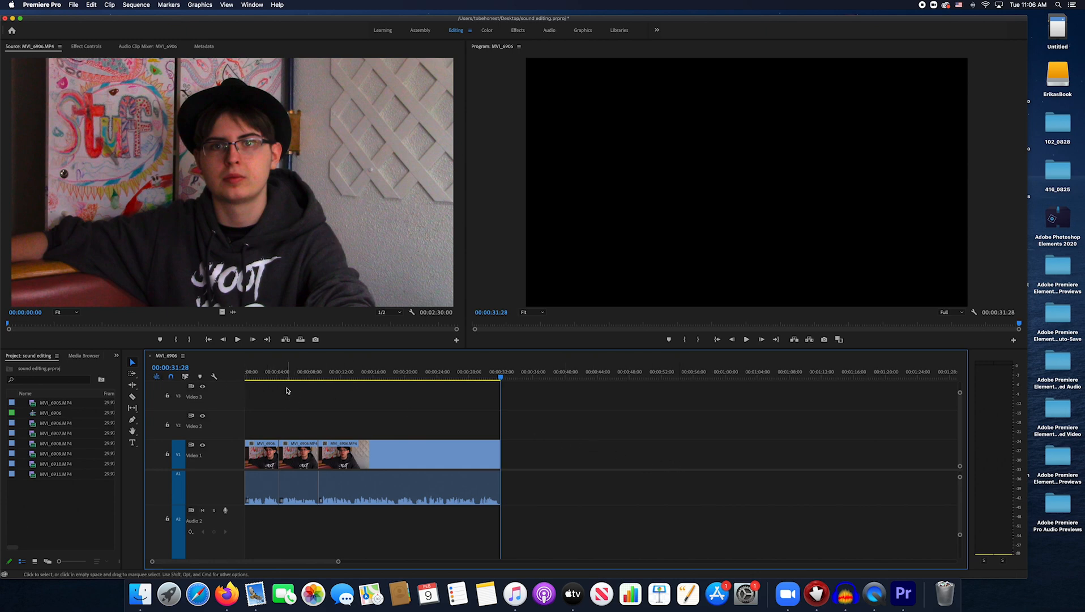
pyautogui.click(136, 4)
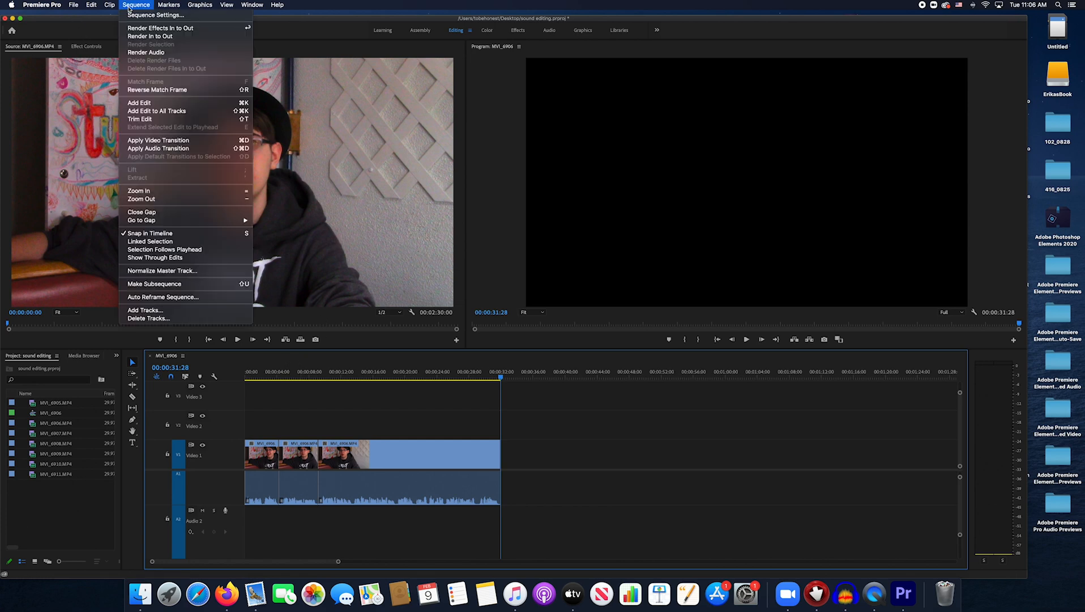
pyautogui.click(149, 36)
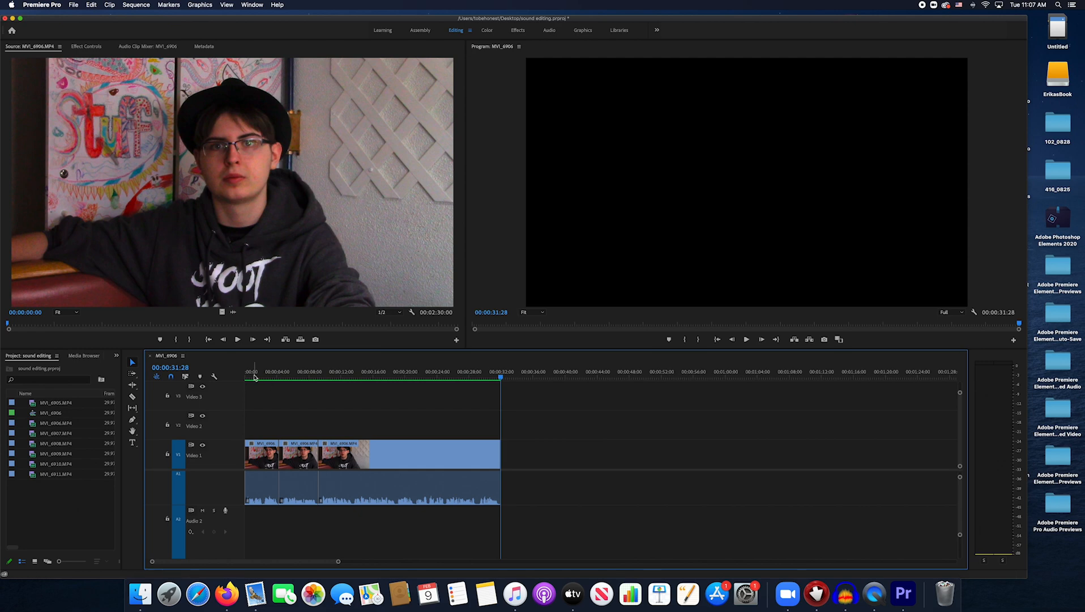
# Step: Enlarge the A1 waveform, play the sequence from 00:00:10:05 to about 00:00:13:18, and return the playhead to the start
pyautogui.click(961, 478)
pyautogui.moveTo(961, 478); pyautogui.dragTo(961, 495)
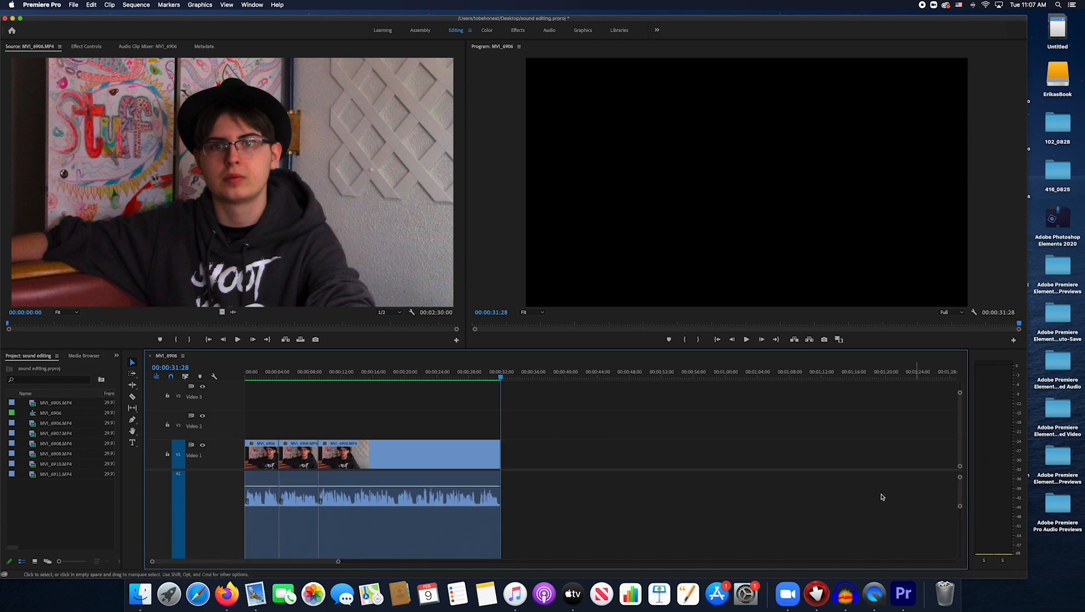
pyautogui.click(327, 374)
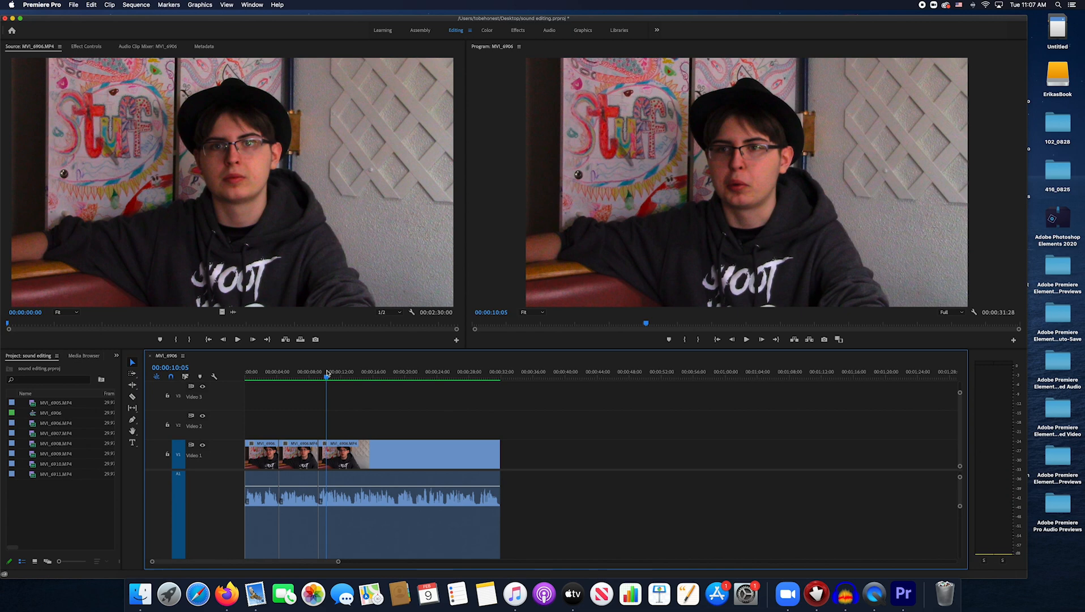
pyautogui.press('space')
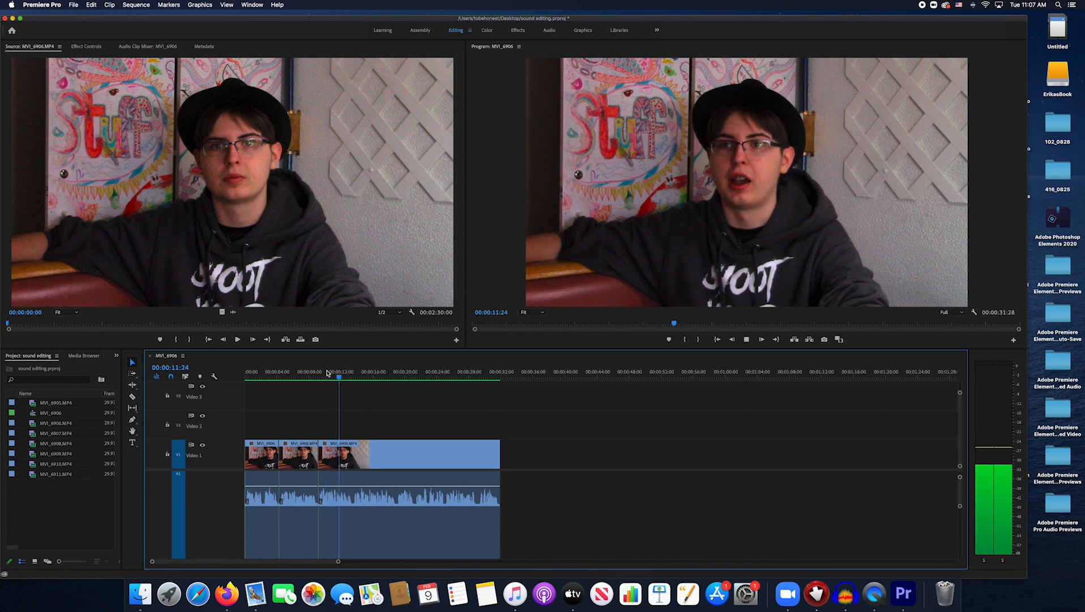
pyautogui.press('space')
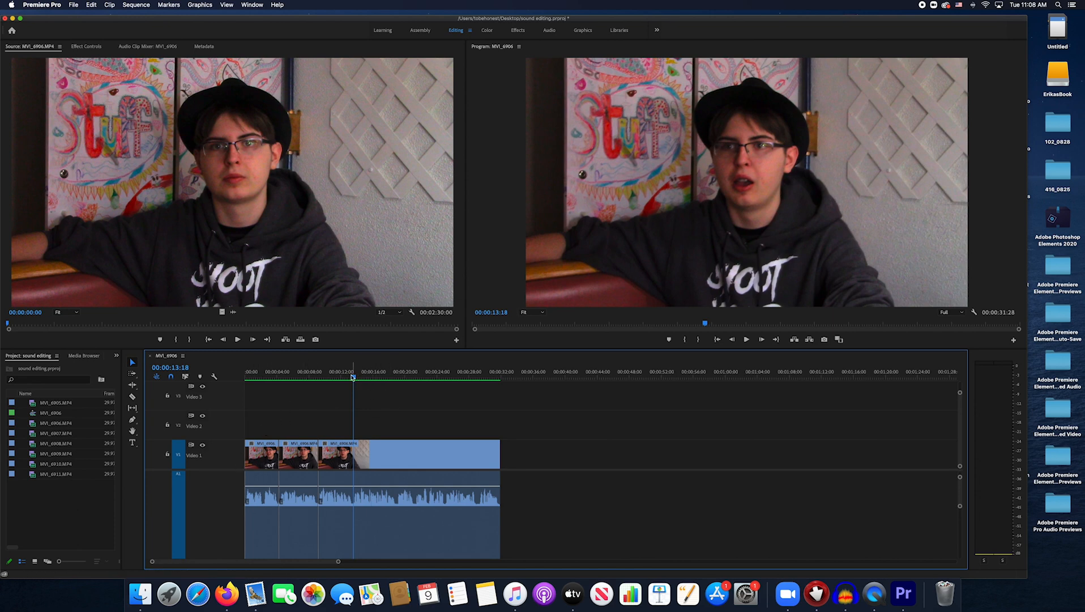
pyautogui.click(308, 377)
pyautogui.click(245, 379)
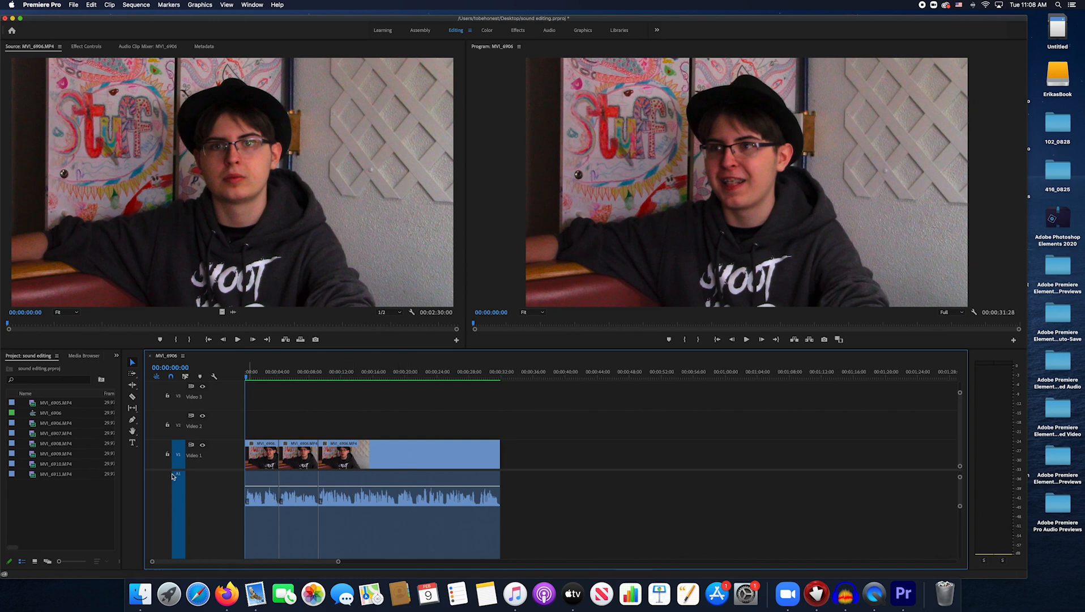
pyautogui.click(267, 487)
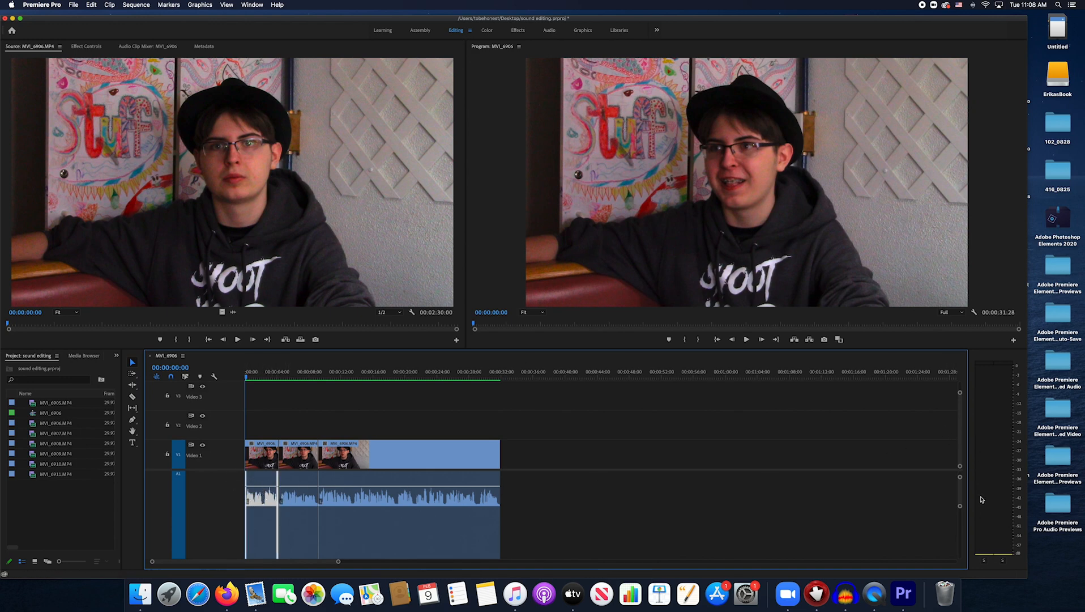
pyautogui.moveTo(962, 505); pyautogui.dragTo(959, 496)
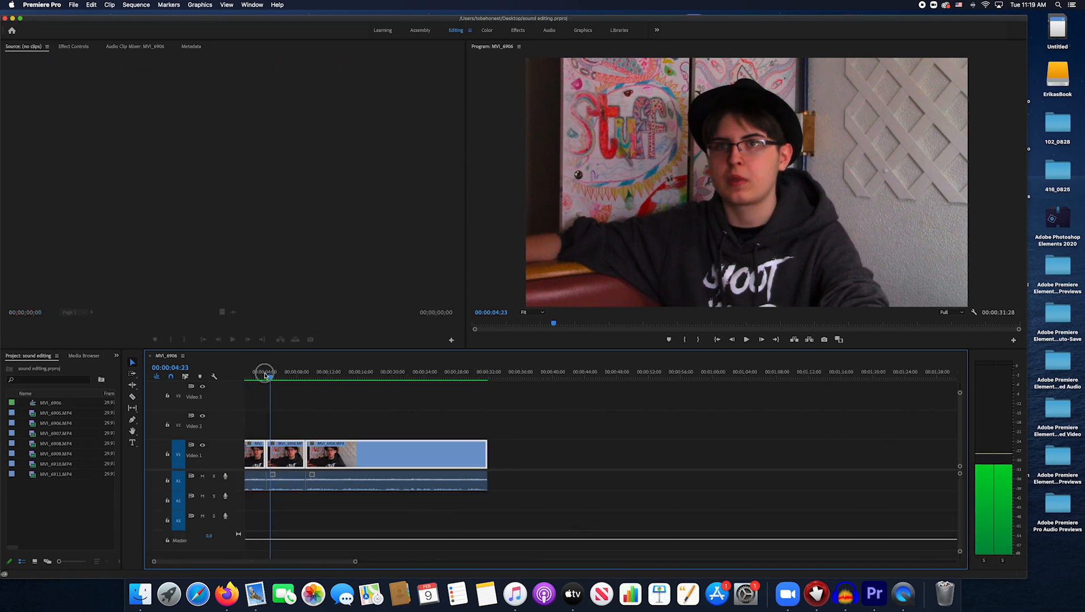
# Step: Mark an In point at 00:00:00:00 and an Out point at 00:00:31:23, and render the sequence In to Out
pyautogui.click(238, 373)
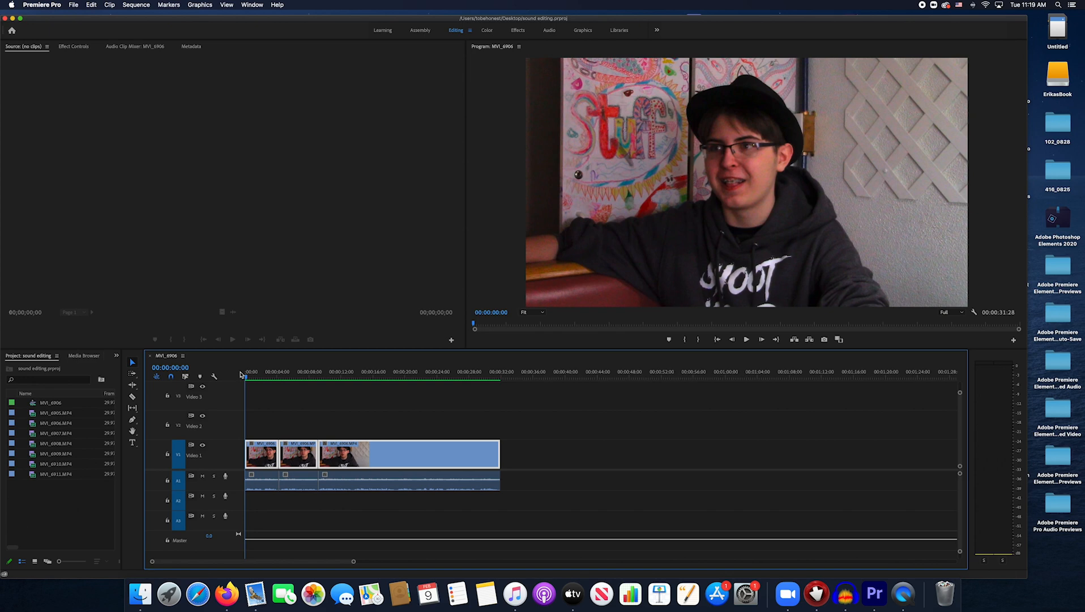
pyautogui.press('i')
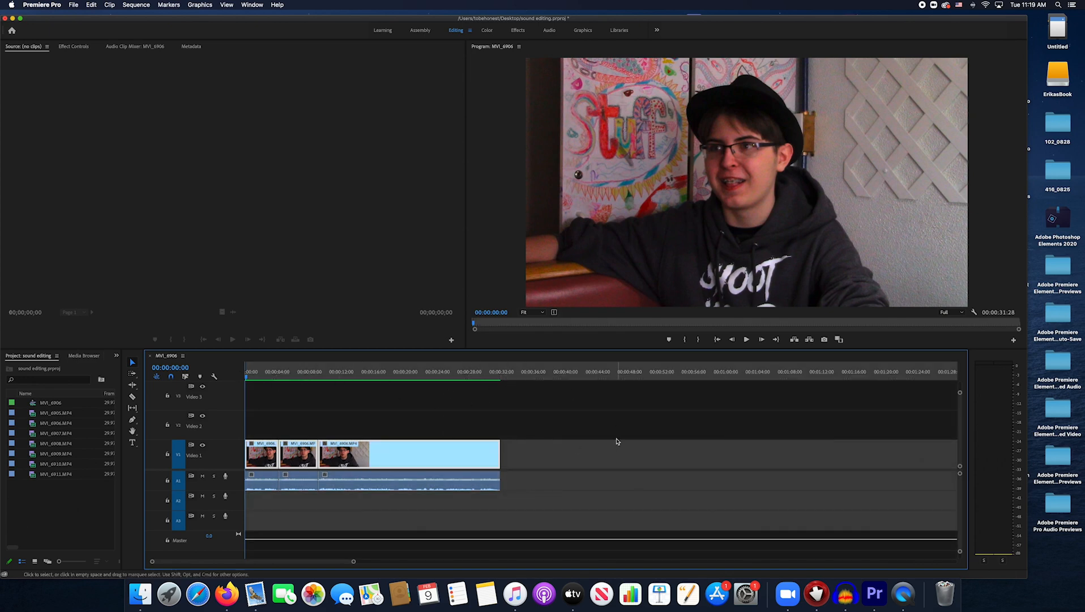
pyautogui.click(500, 375)
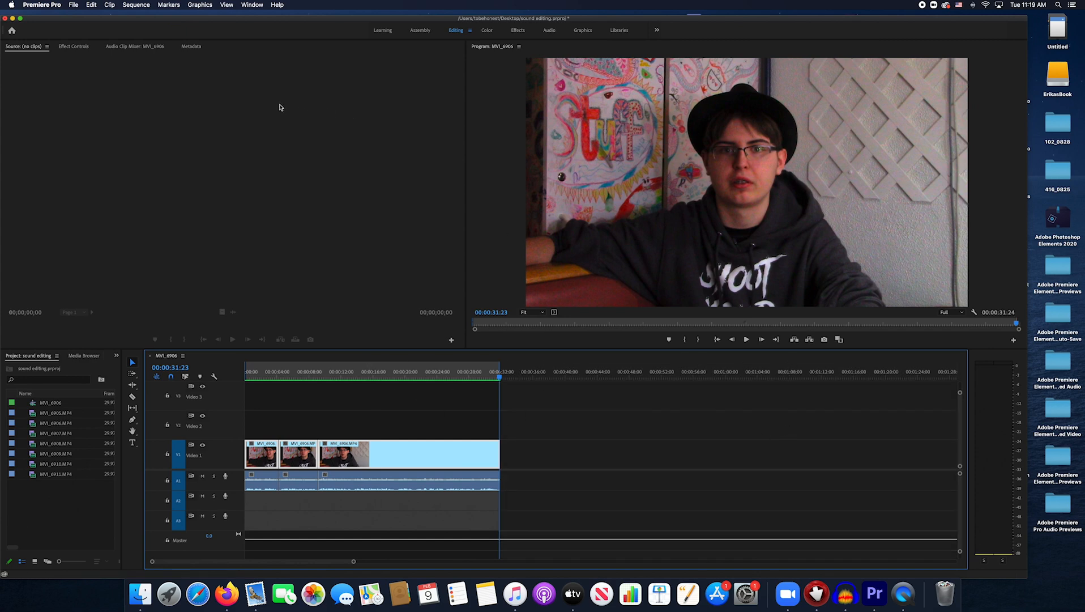
pyautogui.click(142, 7)
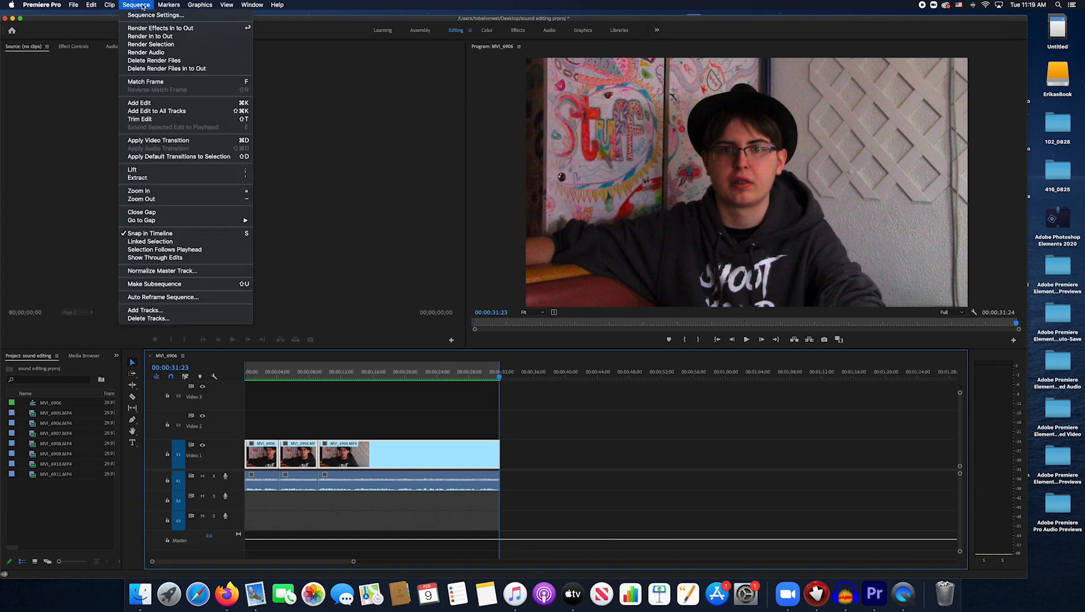
pyautogui.click(161, 37)
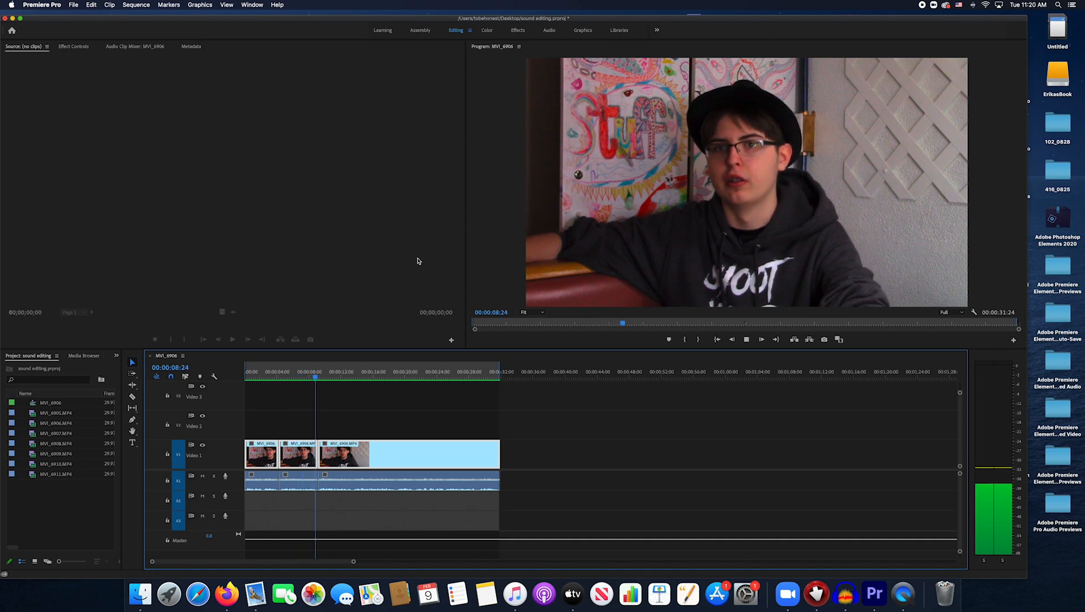
# Step: Increase the audio track height and play the sequence from 00:00:01:10 to about 00:00:03:16
pyautogui.moveTo(960, 551); pyautogui.dragTo(959, 542)
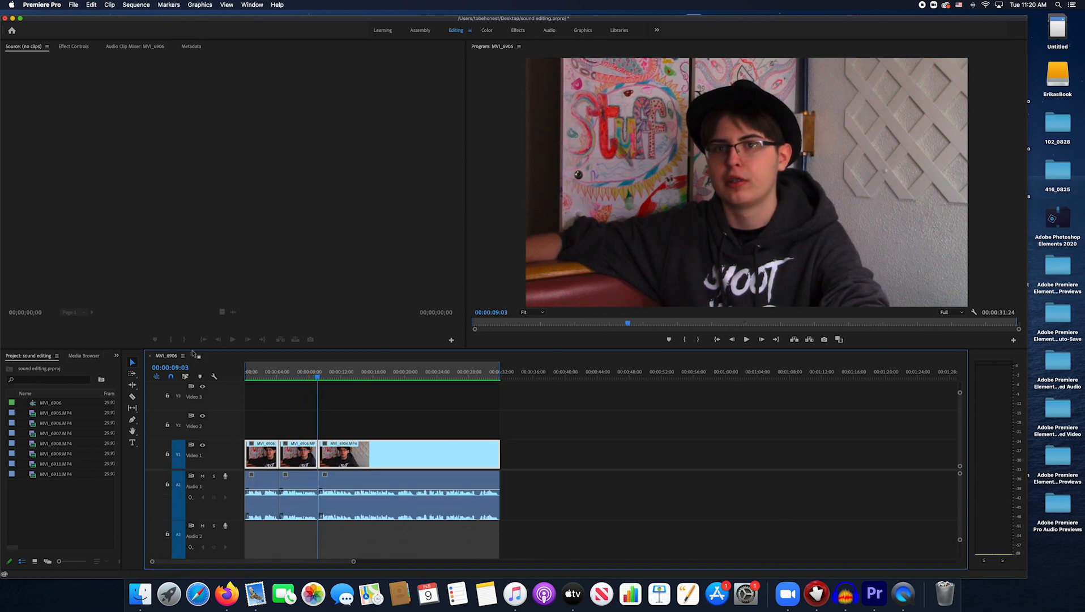
pyautogui.click(256, 373)
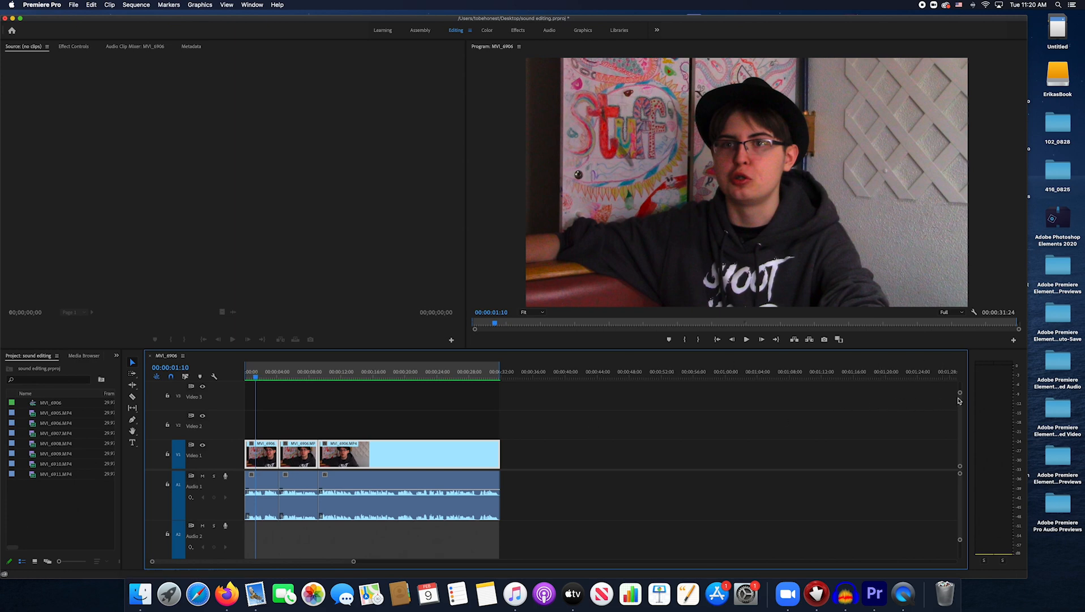
pyautogui.press('space')
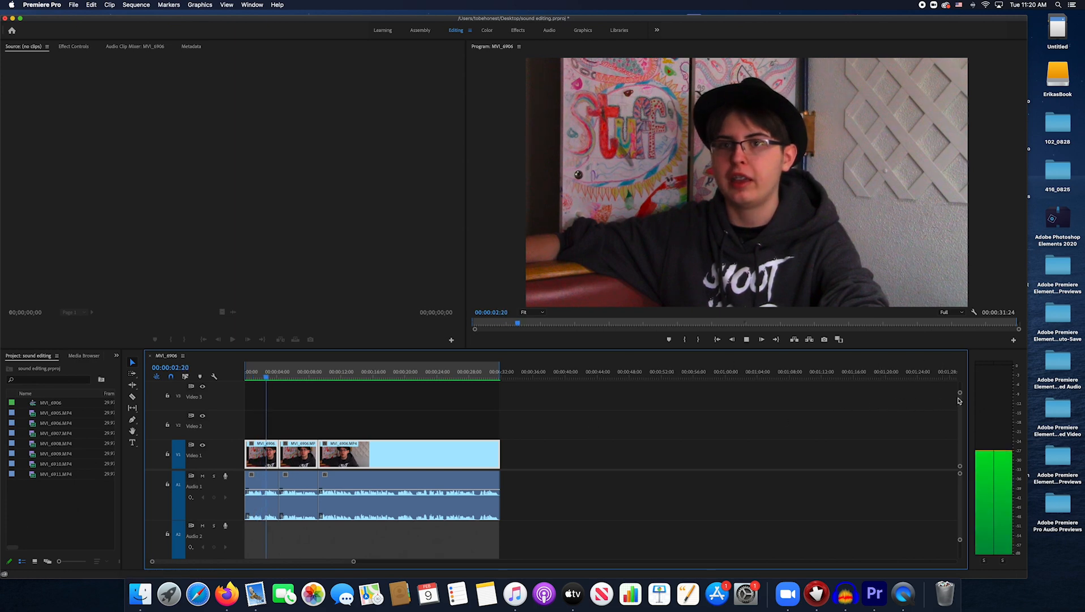
pyautogui.press('space')
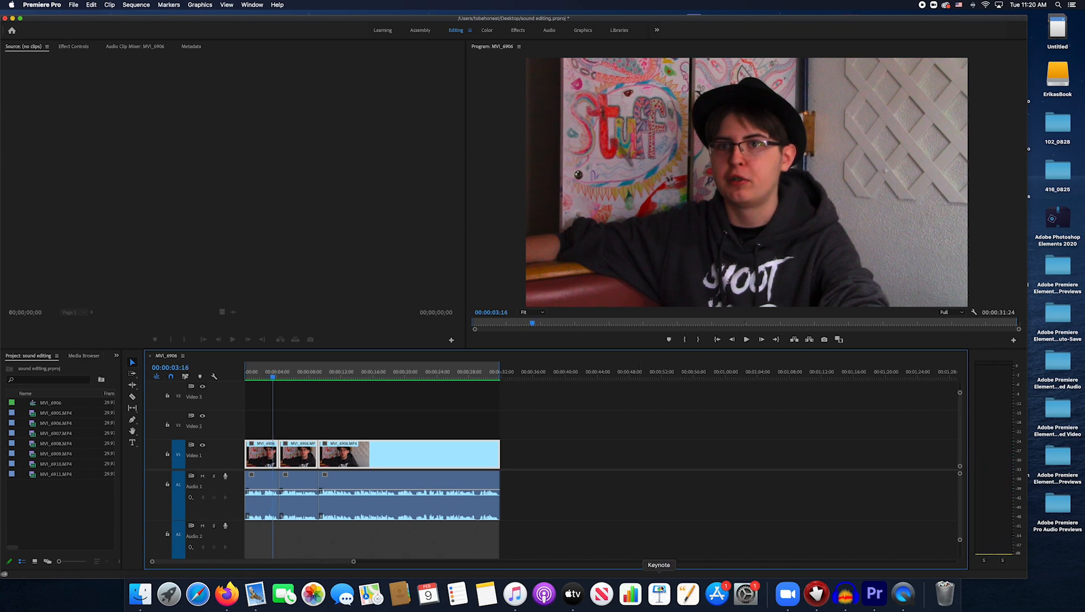
# Step: Raise the first A1 audio clip's volume slightly and play the sequence from 00:00:01:18 to 00:00:03:27
pyautogui.click(265, 491)
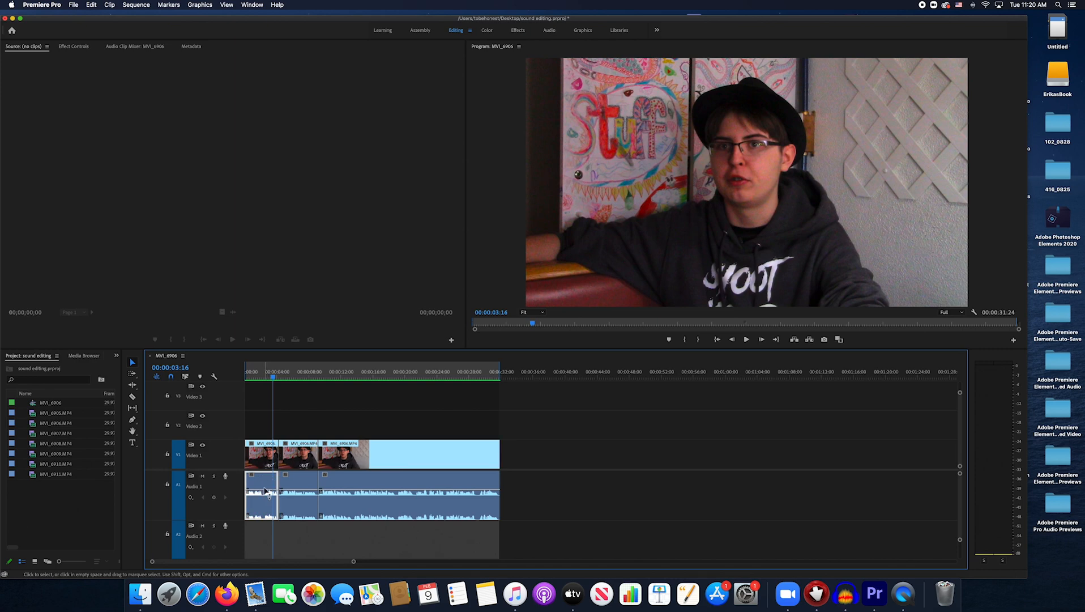
pyautogui.click(265, 492)
pyautogui.moveTo(264, 491); pyautogui.dragTo(265, 486)
pyautogui.click(258, 377)
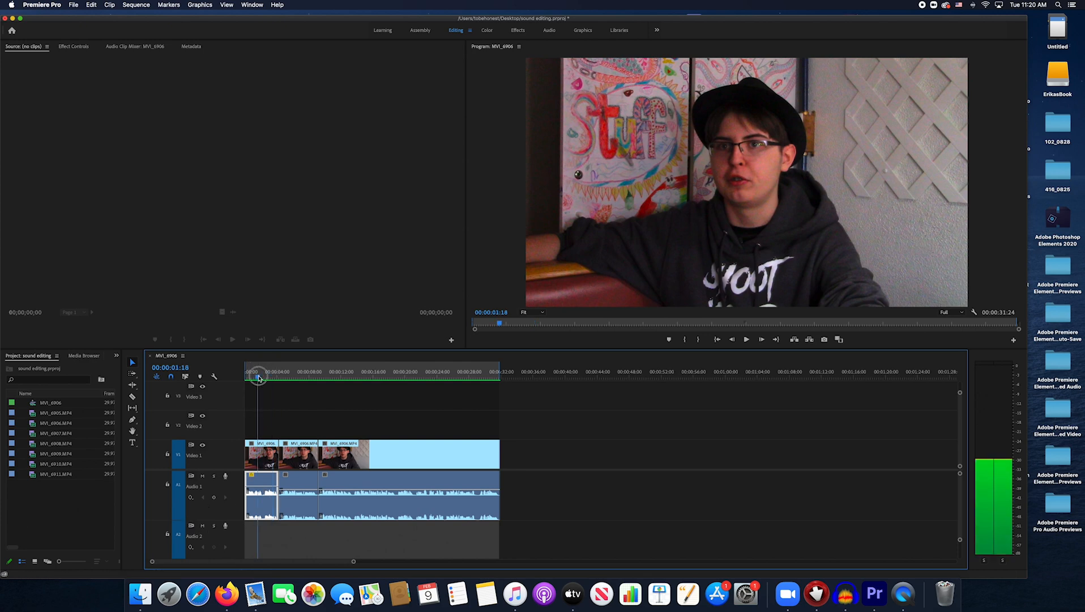
pyautogui.press('space')
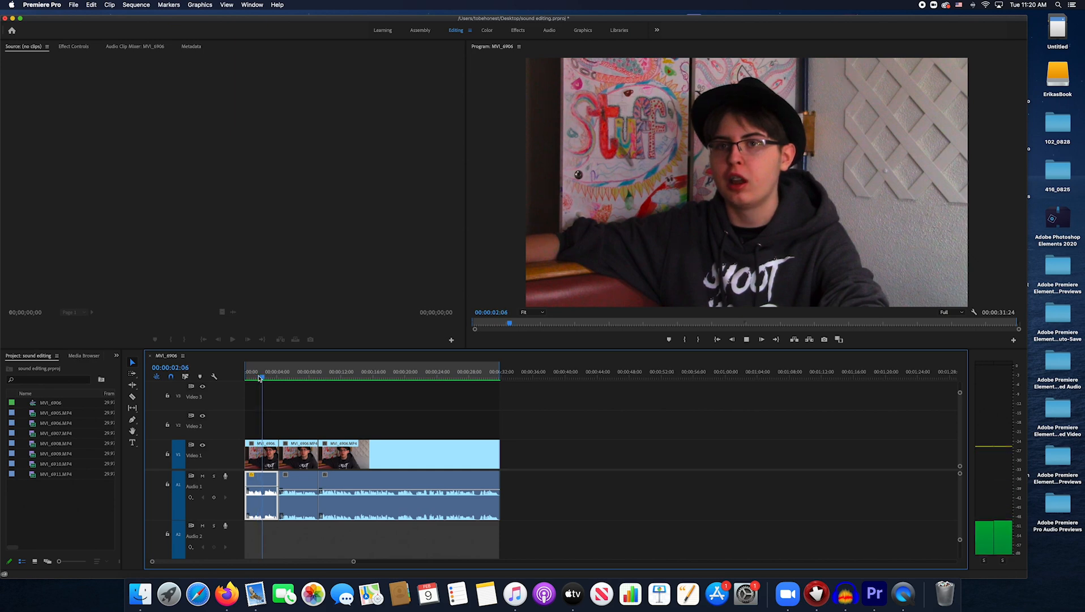
pyautogui.press('space')
# Step: Raise the first A1 clip's volume by about 2.8 dB and play the sequence from its start to 00:00:03:18
pyautogui.hscroll(1, 256, 415)
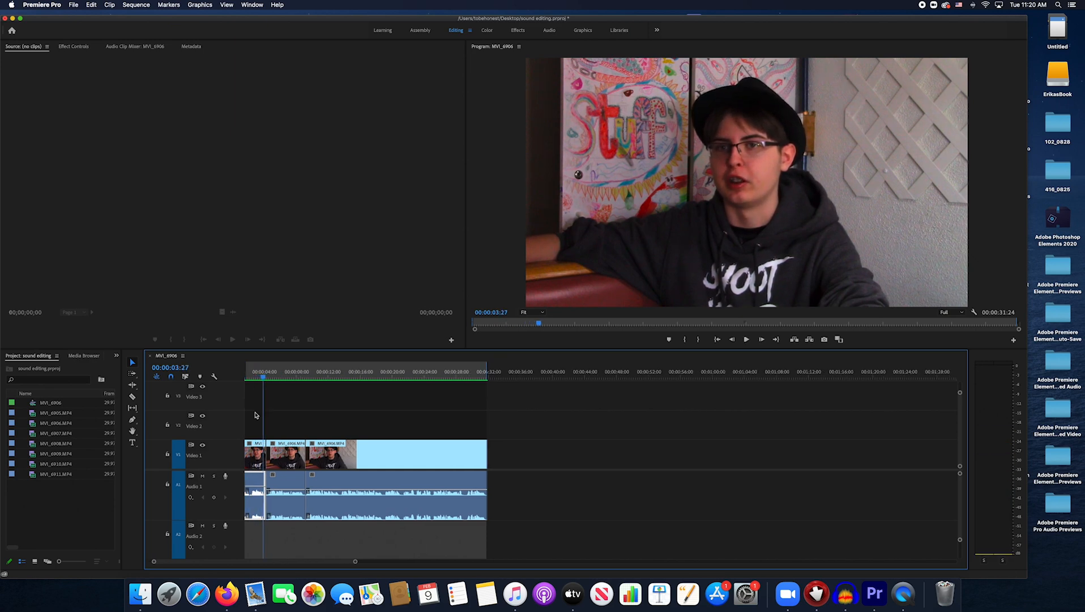
pyautogui.moveTo(255, 490); pyautogui.dragTo(254, 485)
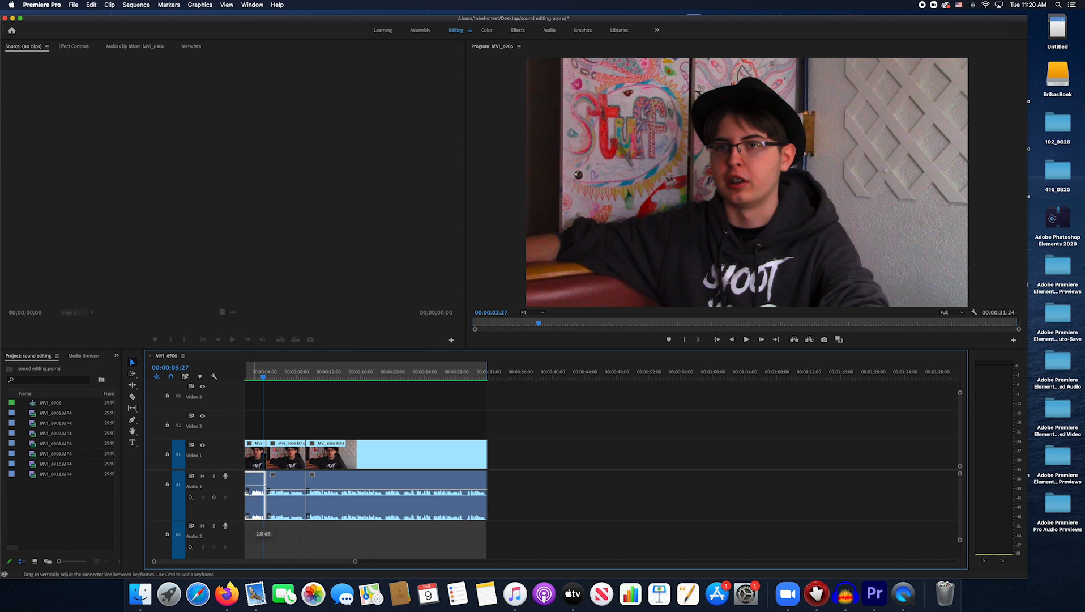
pyautogui.click(243, 376)
pyautogui.press('space')
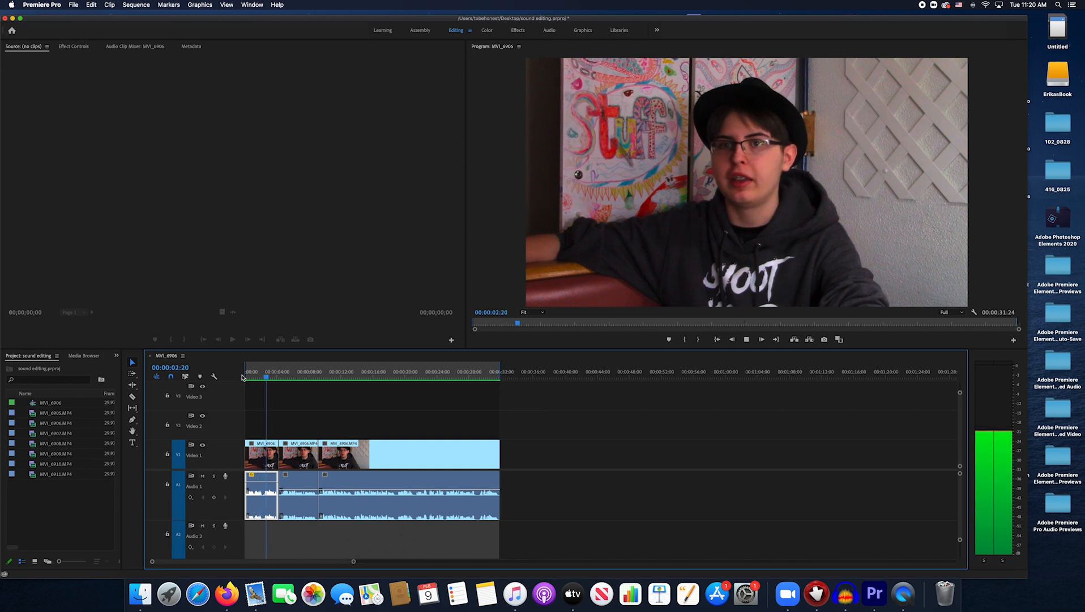
pyautogui.press('space')
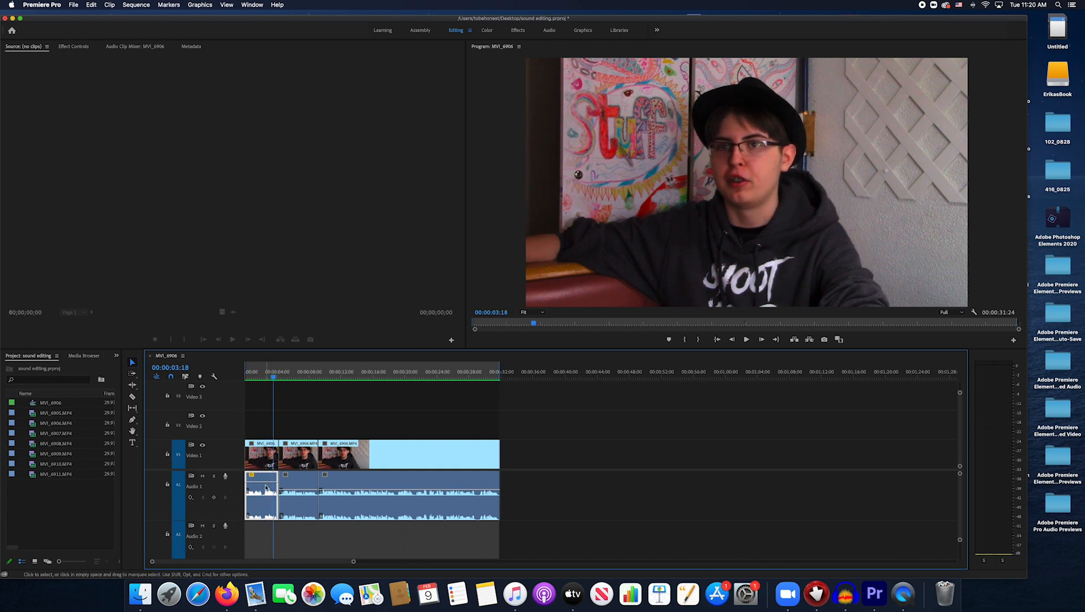
# Step: Raise the first A1 clip's volume in two further increments, playing the sequence back after each one
pyautogui.moveTo(265, 483); pyautogui.dragTo(266, 482)
pyautogui.click(259, 377)
pyautogui.press('space')
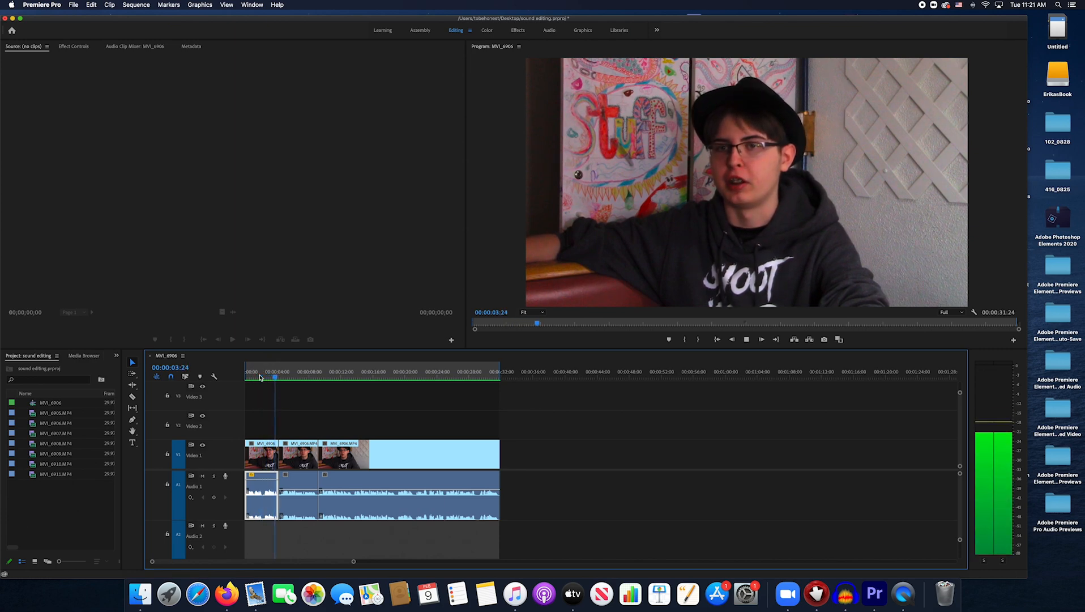
pyautogui.press('space')
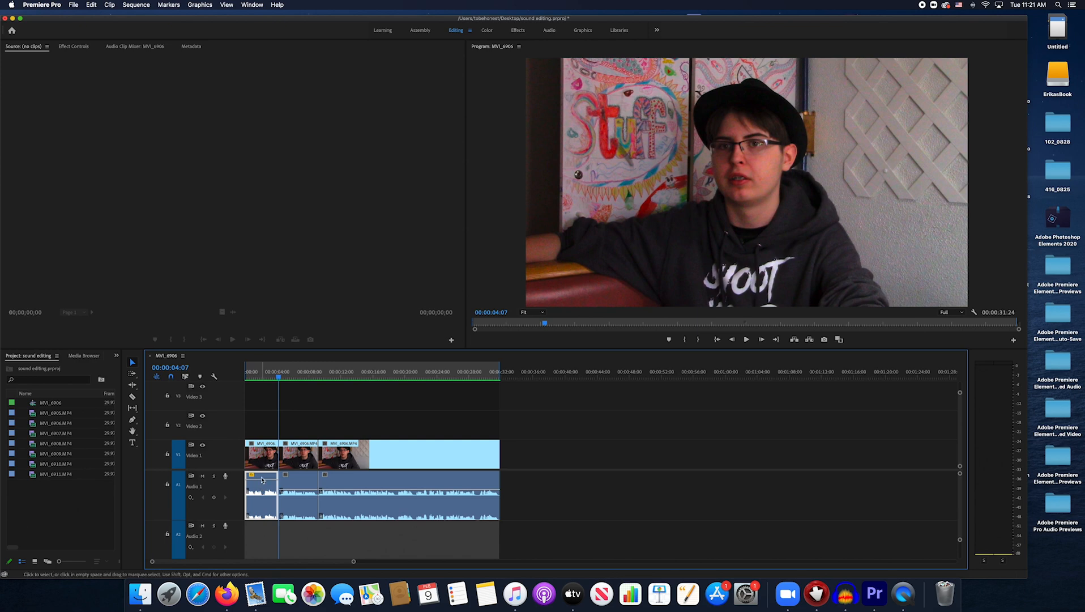
pyautogui.moveTo(262, 481); pyautogui.dragTo(262, 473)
pyautogui.click(250, 374)
pyautogui.press('space')
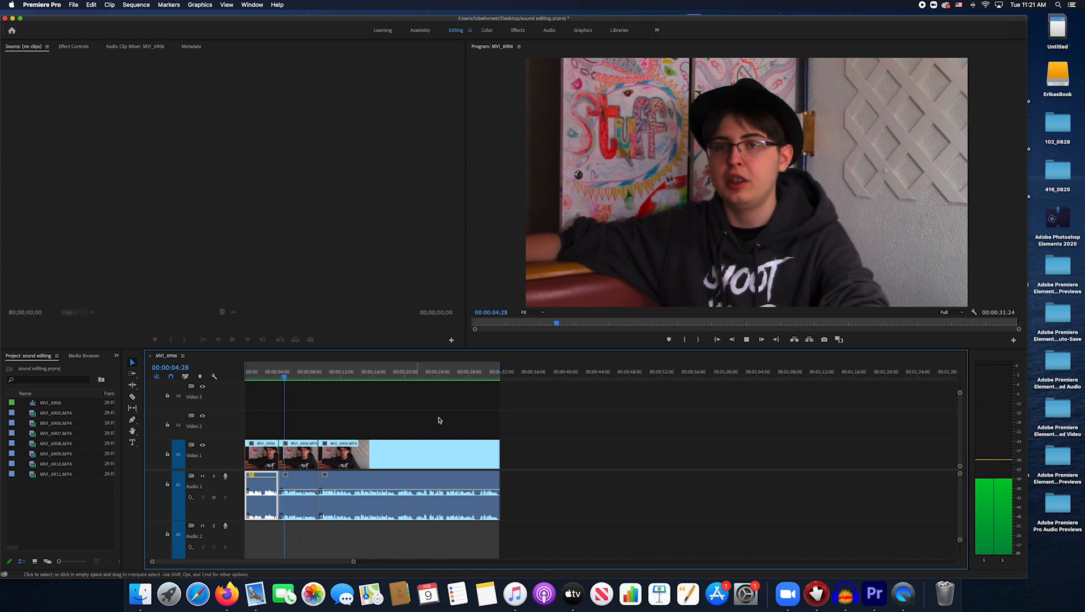
pyautogui.press('space')
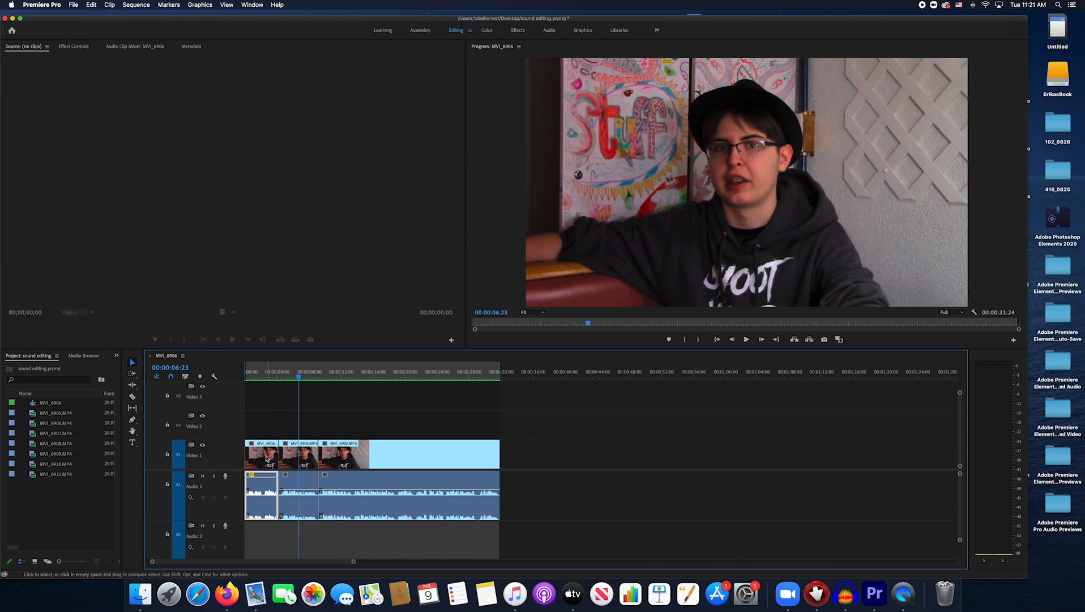
# Step: Raise the volume of the second and third A1 clips to match the first, and play the third clip up to 00:00:18:15
pyautogui.click(270, 376)
pyautogui.press('space')
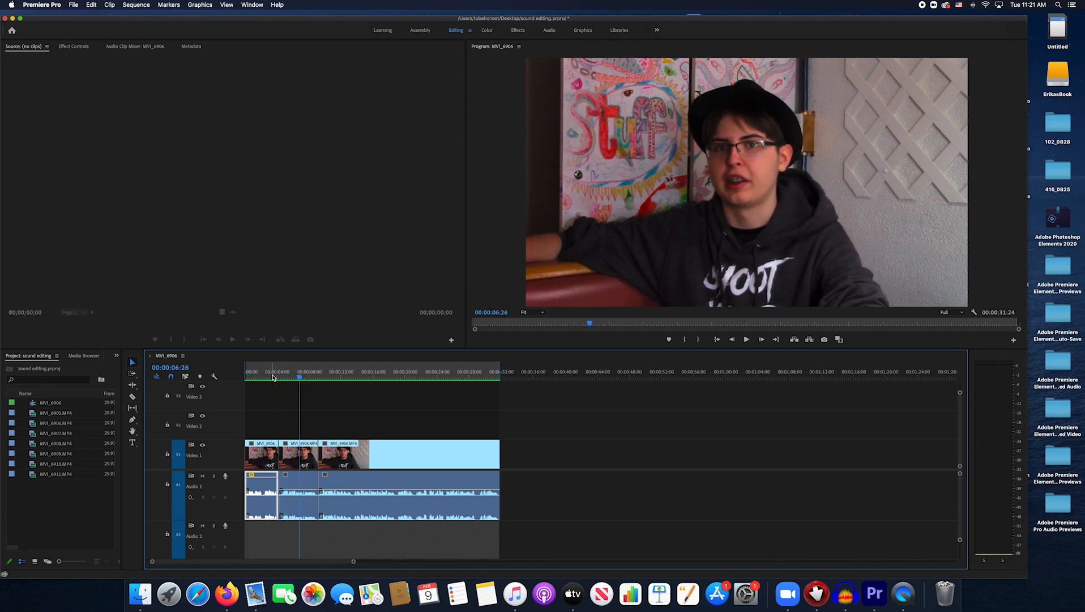
pyautogui.moveTo(291, 484); pyautogui.dragTo(357, 476)
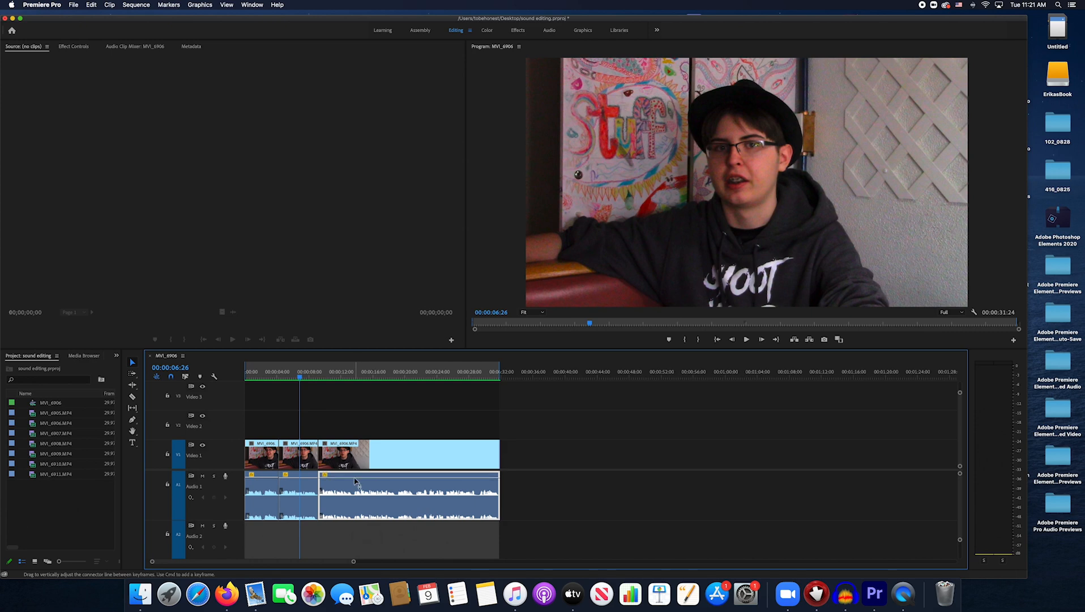
pyautogui.click(323, 374)
pyautogui.press('space')
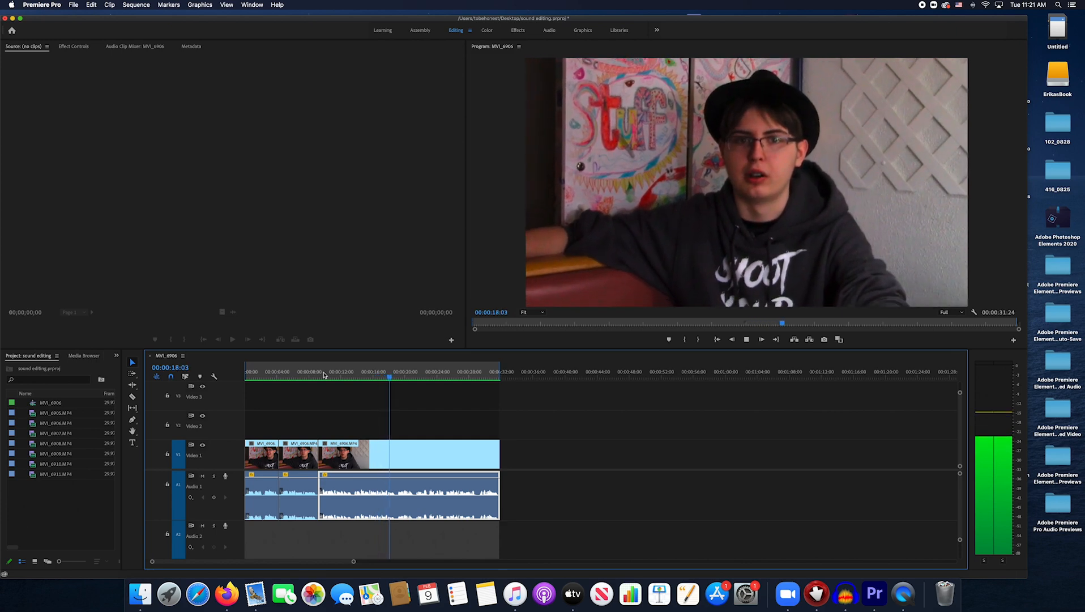
pyautogui.press('space')
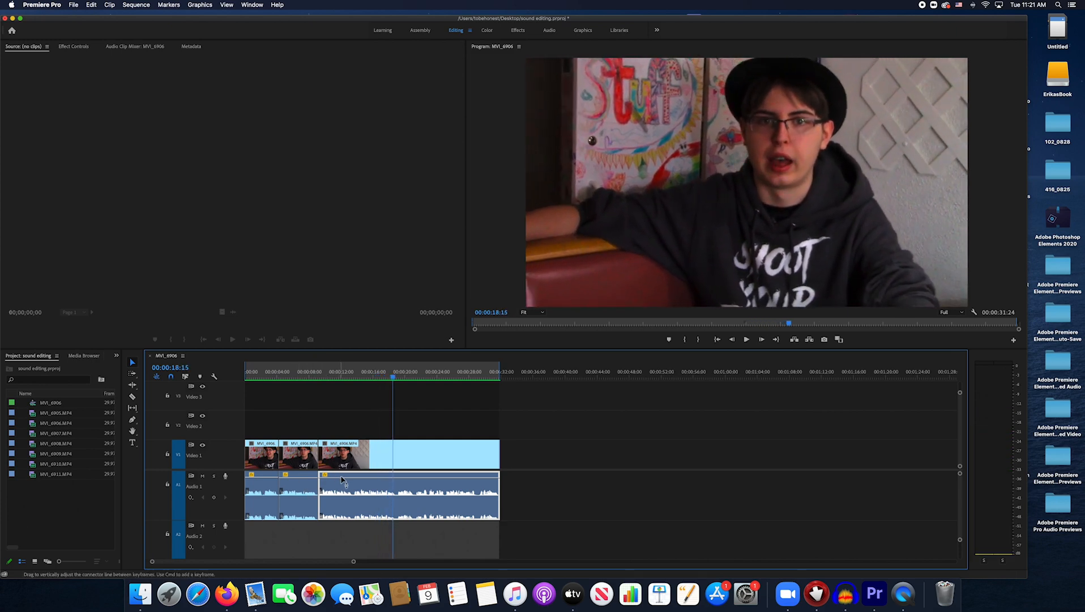
# Step: Raise the A1 clips' volume further, the first to about 13.7 dB, and play the sequence from 00:00:02:04 to 00:00:09:01
pyautogui.moveTo(348, 486); pyautogui.dragTo(348, 475)
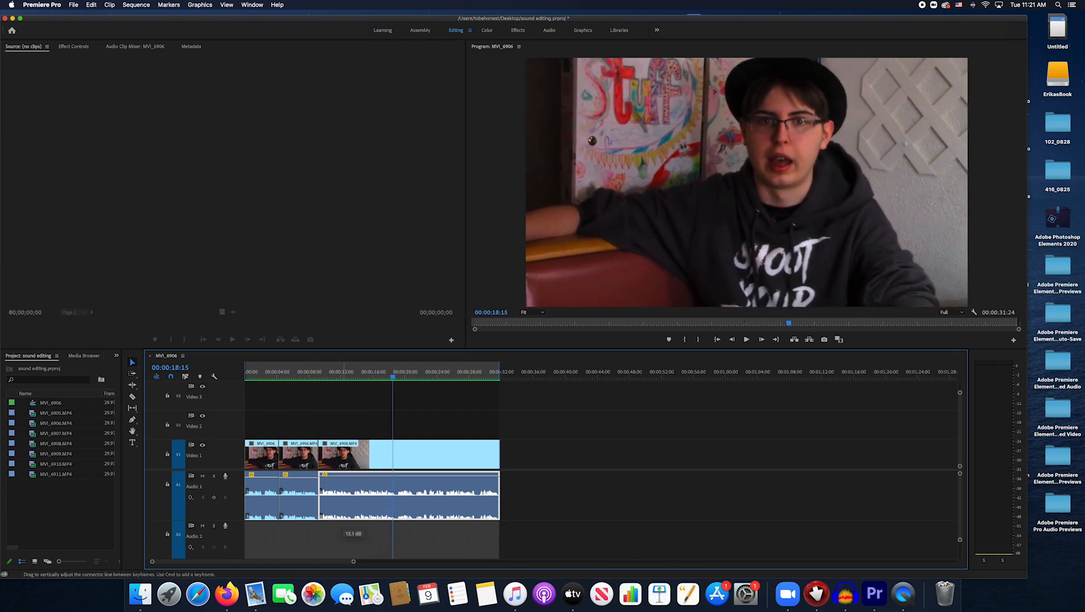
pyautogui.click(302, 484)
pyautogui.moveTo(269, 485); pyautogui.dragTo(269, 476)
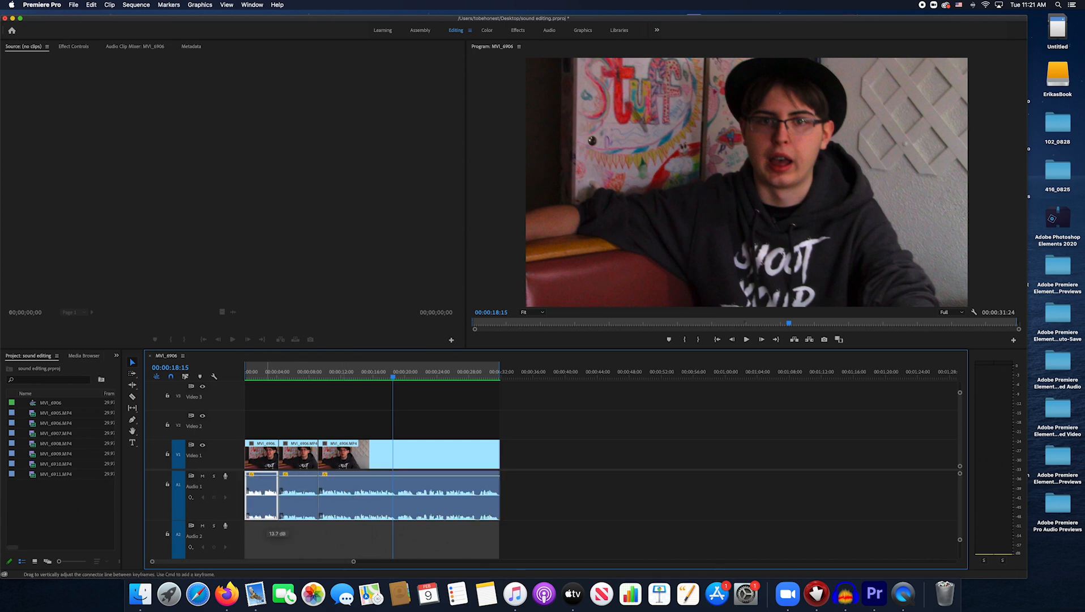
pyautogui.click(262, 377)
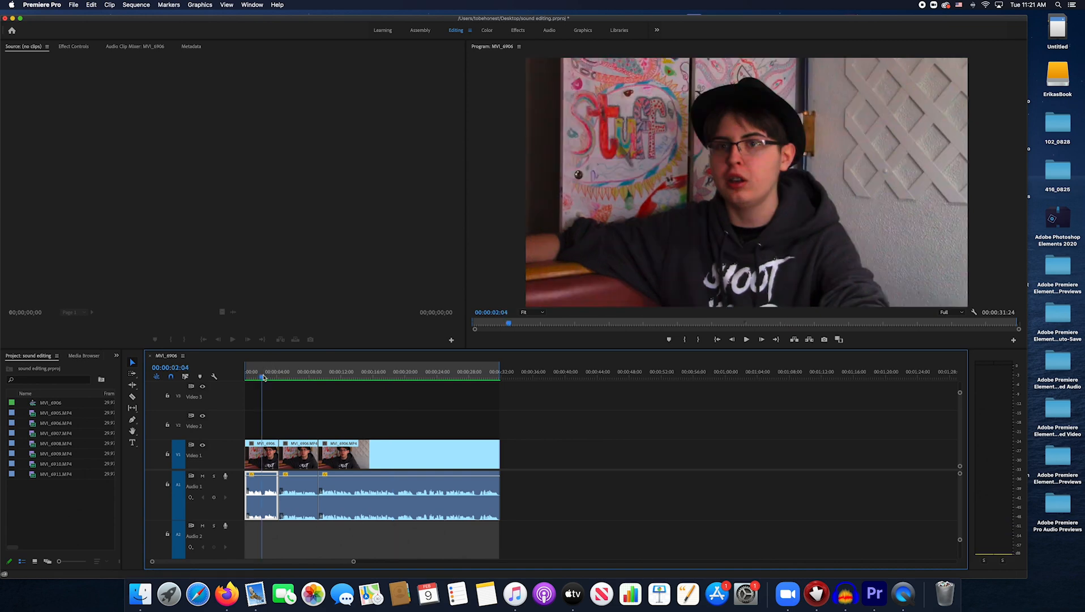
pyautogui.press('space')
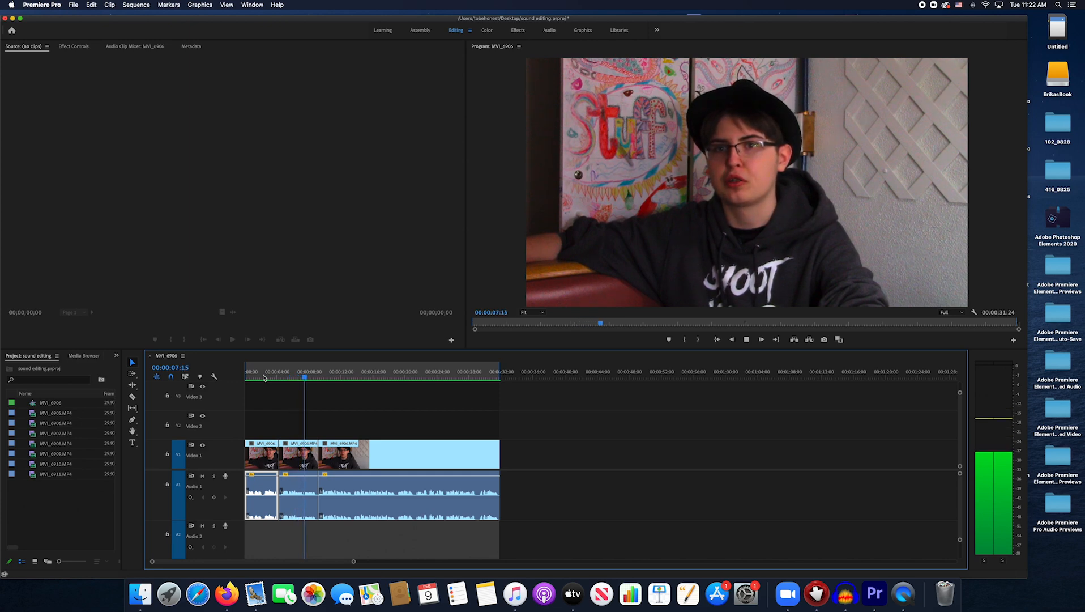
pyautogui.press('space')
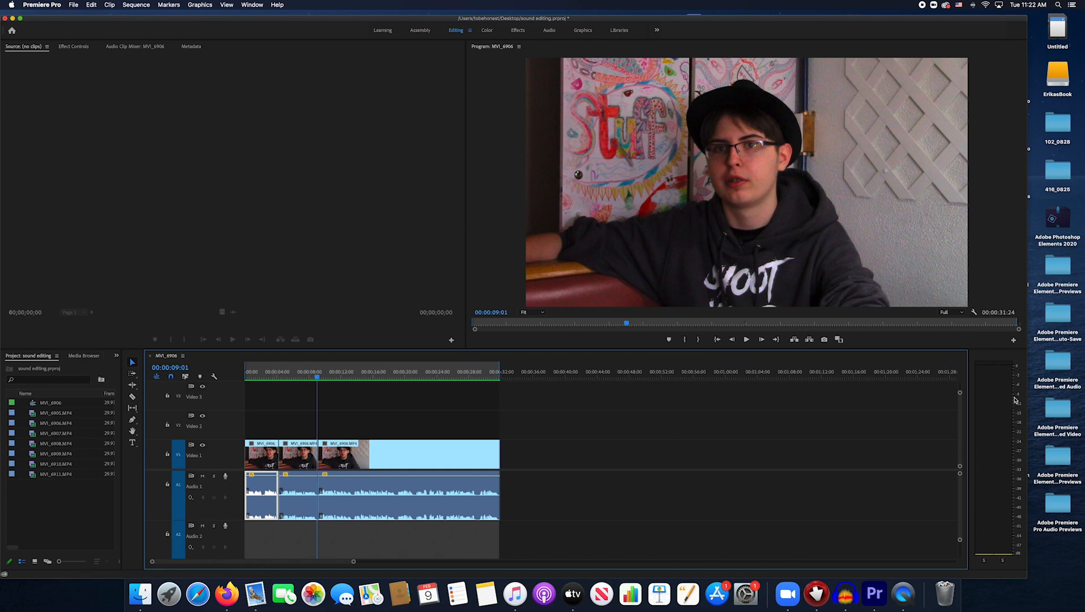
# Step: Add volume keyframes to the second A1 clip at 00:00:08:09 and 00:00:07:01, and lower the level at the earlier one
pyautogui.click(313, 378)
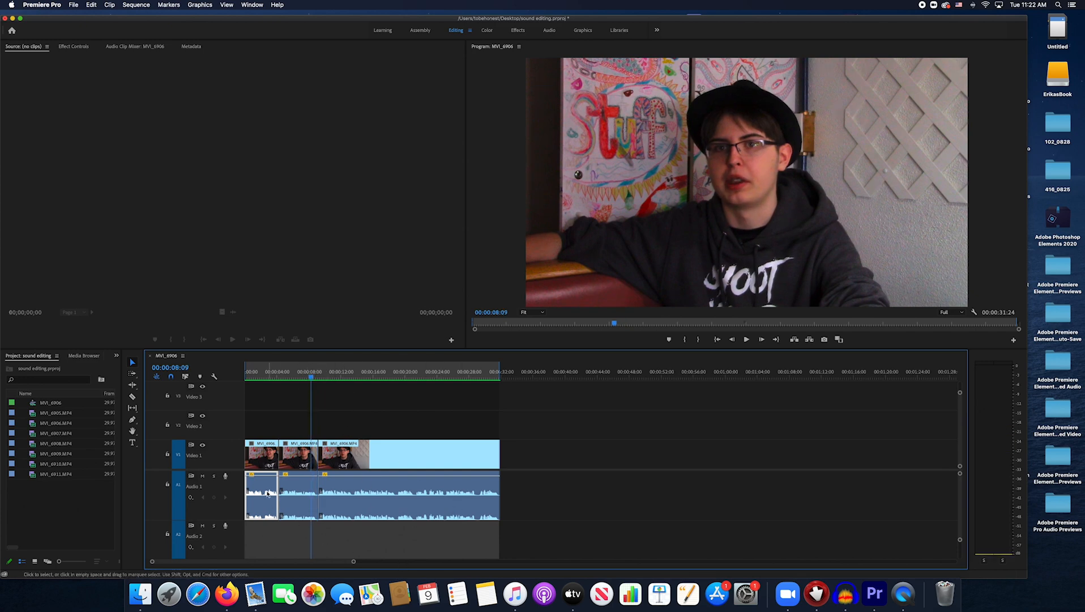
pyautogui.click(307, 483)
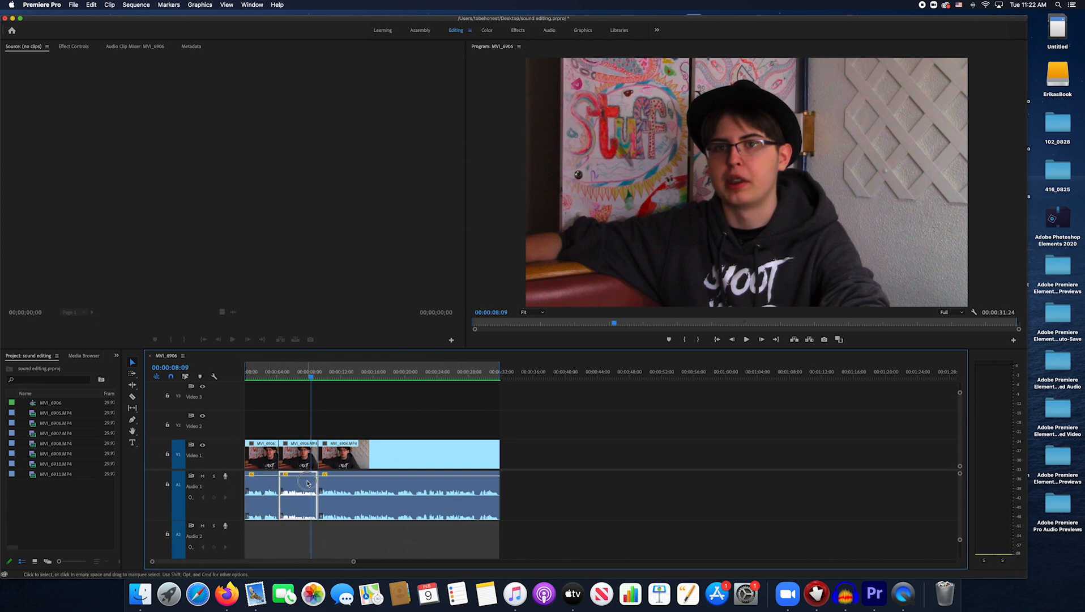
pyautogui.click(214, 498)
pyautogui.moveTo(311, 379); pyautogui.dragTo(300, 378)
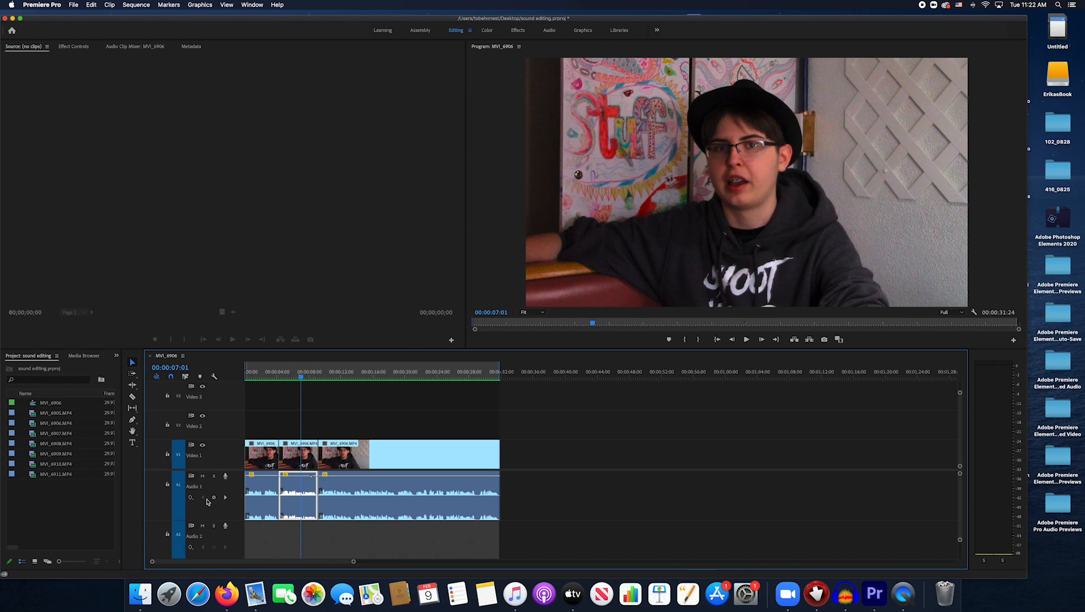
pyautogui.click(214, 497)
pyautogui.moveTo(301, 481)
pyautogui.mouseDown()
pyautogui.moveTo(312, 475)
pyautogui.moveTo(304, 489)
pyautogui.mouseUp()
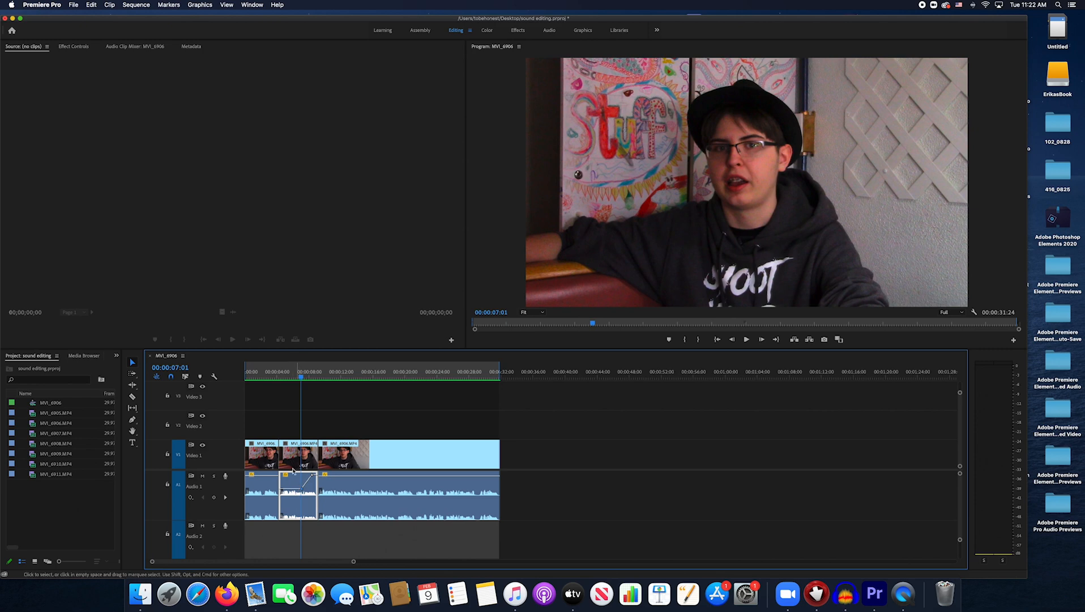
# Step: Add a volume keyframe at 00:00:06:17 in the second A1 clip, shape a V-shaped dip around 00:00:07:01, and play from 00:00:05:10
pyautogui.click(302, 378)
pyautogui.moveTo(302, 379); pyautogui.dragTo(298, 378)
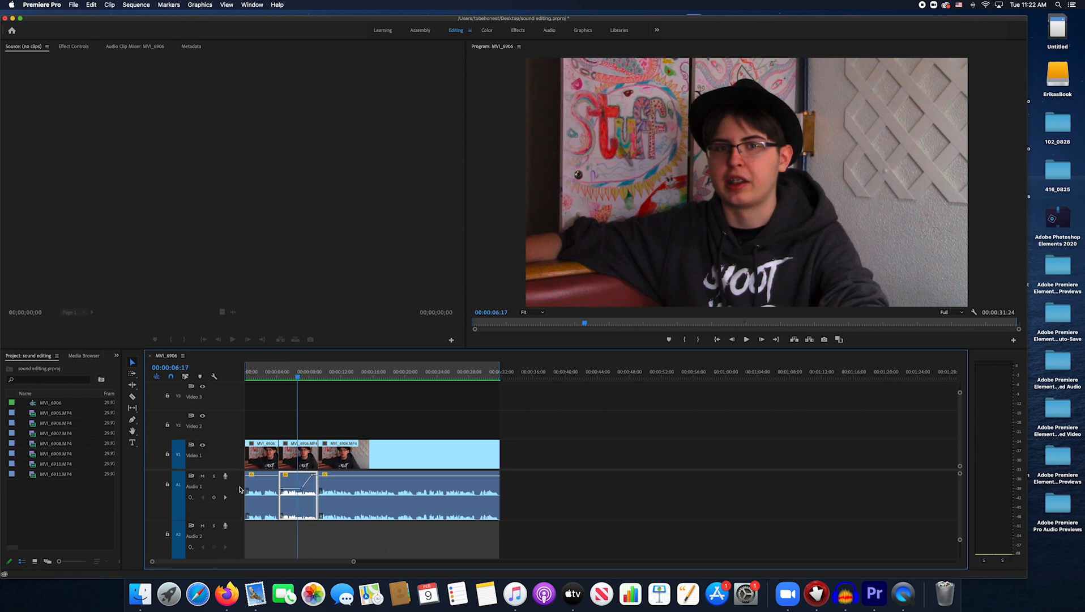
pyautogui.click(215, 498)
pyautogui.moveTo(298, 488)
pyautogui.mouseDown()
pyautogui.moveTo(300, 478)
pyautogui.moveTo(303, 494)
pyautogui.mouseUp()
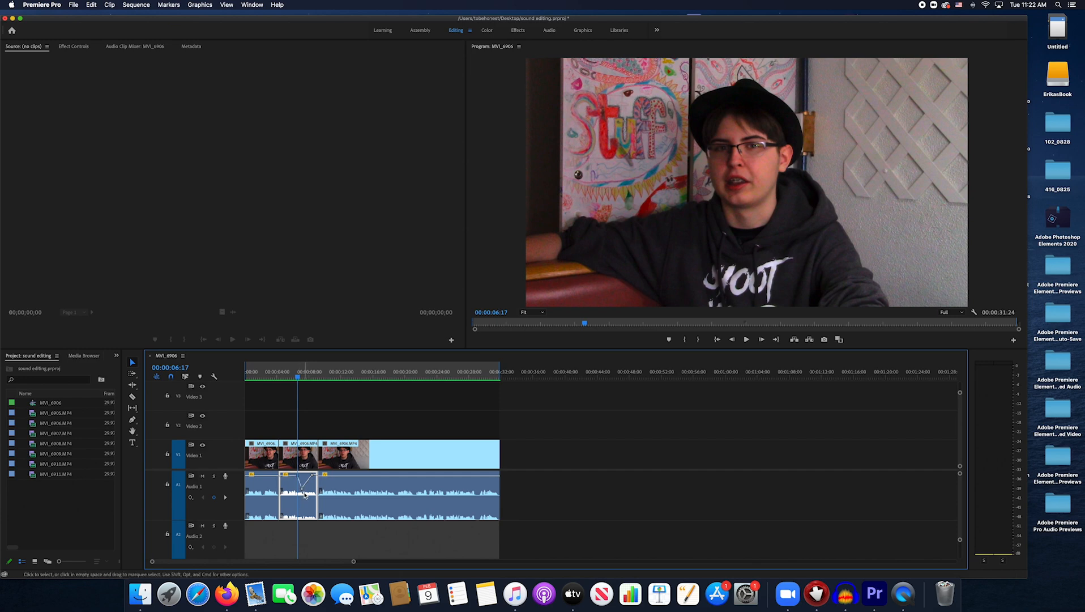
pyautogui.hscroll(2, 286, 376)
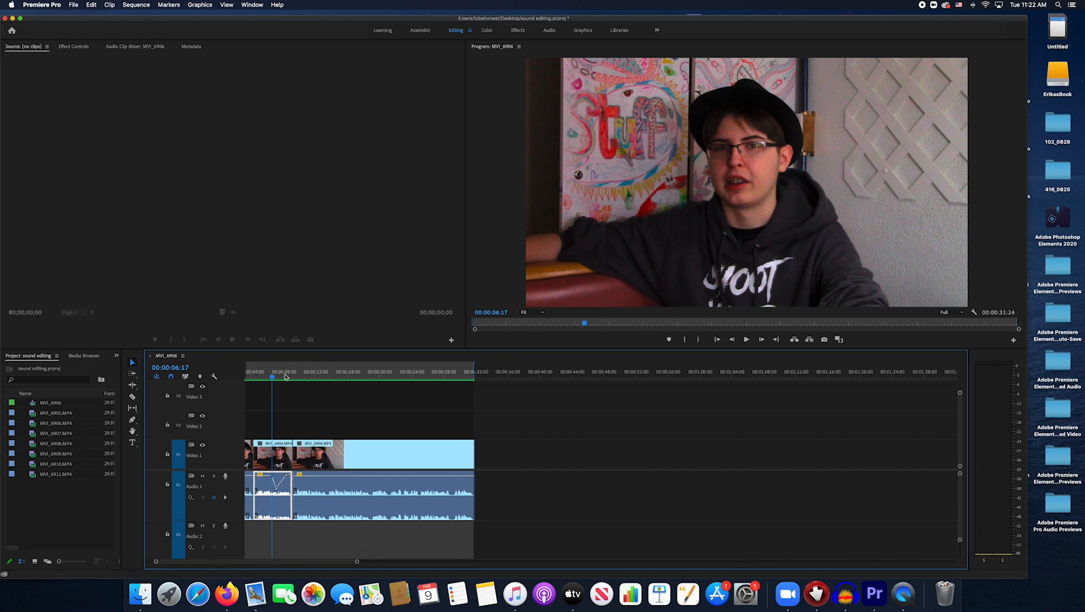
pyautogui.moveTo(274, 377); pyautogui.dragTo(263, 378)
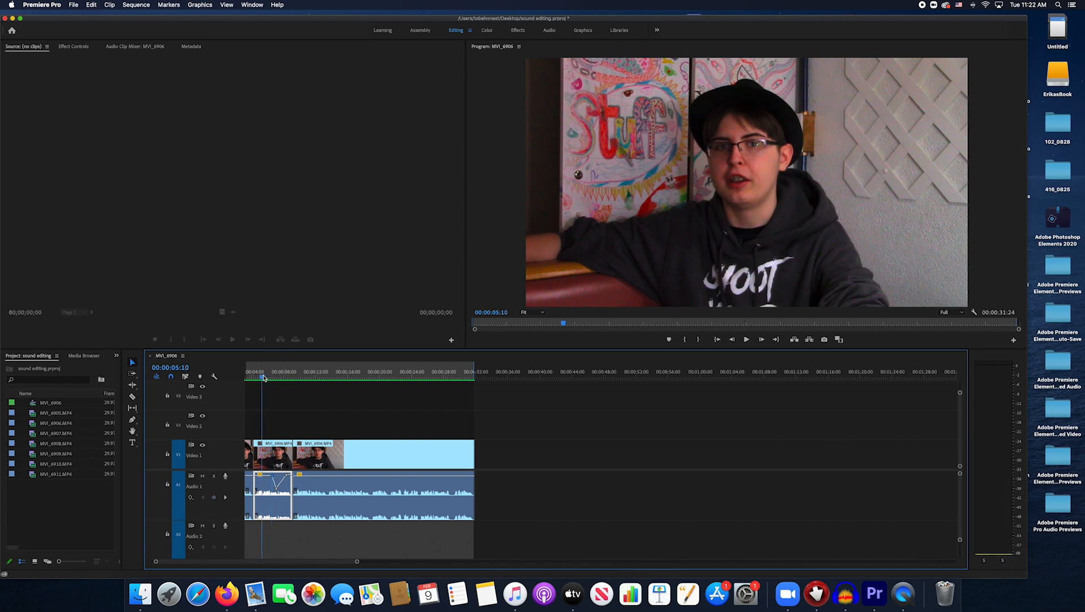
pyautogui.press('space')
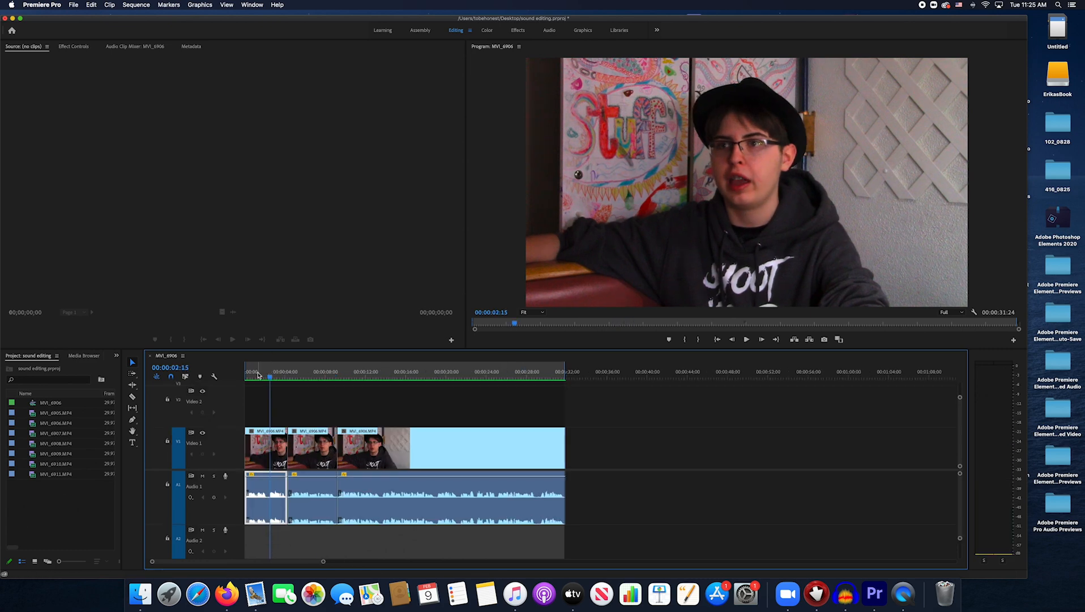
# Step: Play the sequence from near its start to 00:00:12:25, and move the playhead to the end of the sequence
pyautogui.click(256, 377)
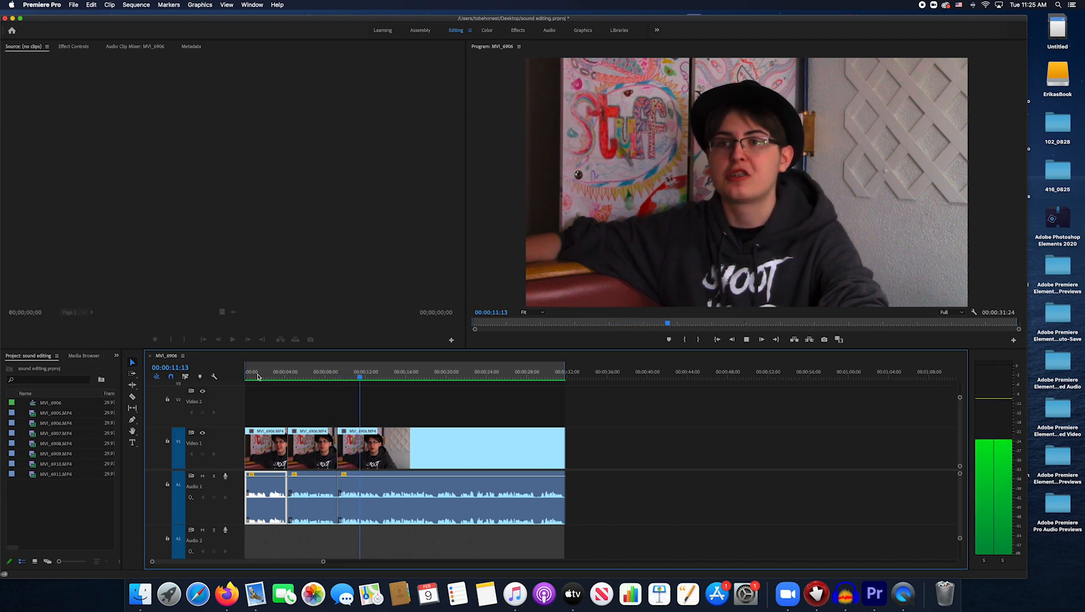
pyautogui.press('space')
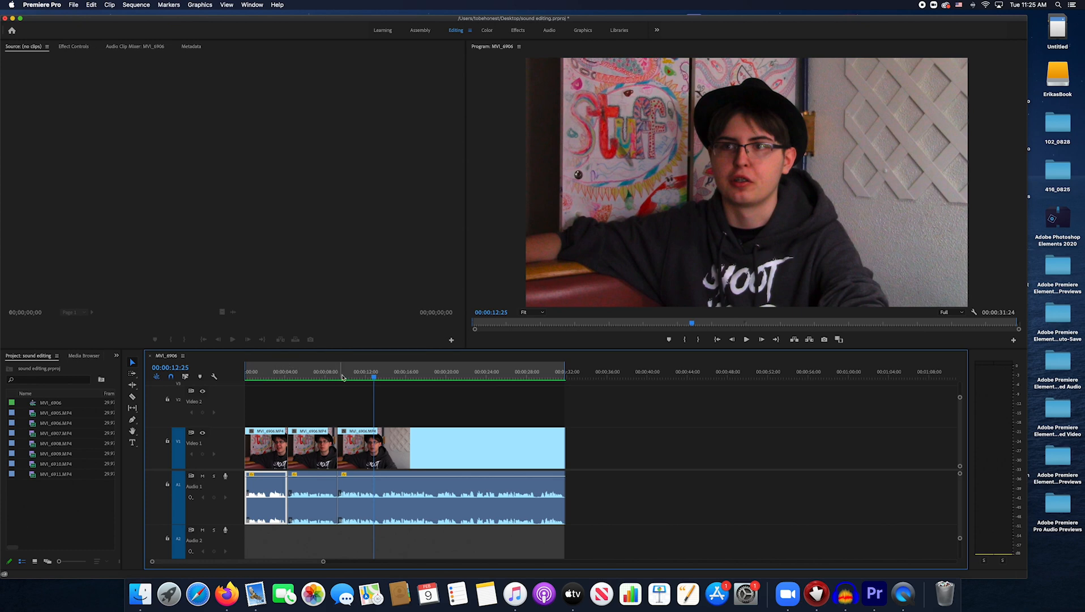
pyautogui.moveTo(375, 378); pyautogui.dragTo(567, 378)
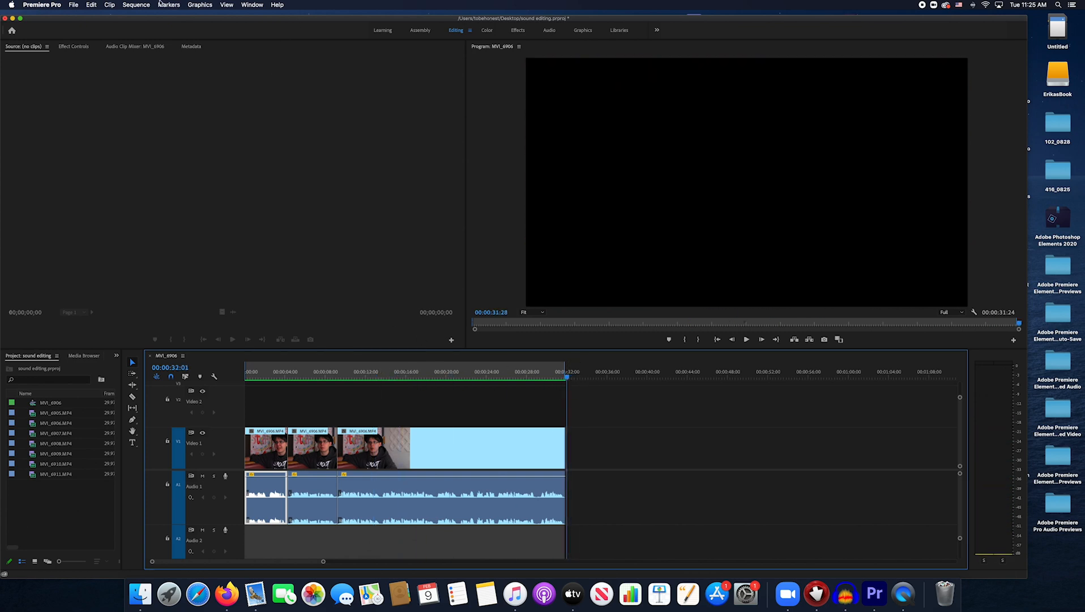
# Step: Save the changes to the sound editing project
pyautogui.click(73, 5)
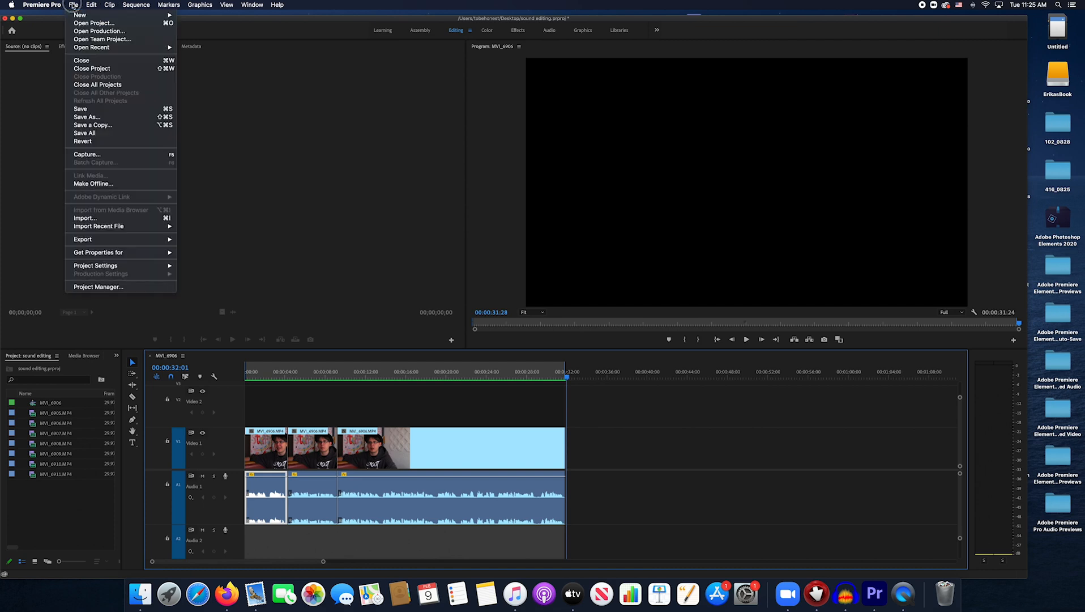
pyautogui.click(85, 109)
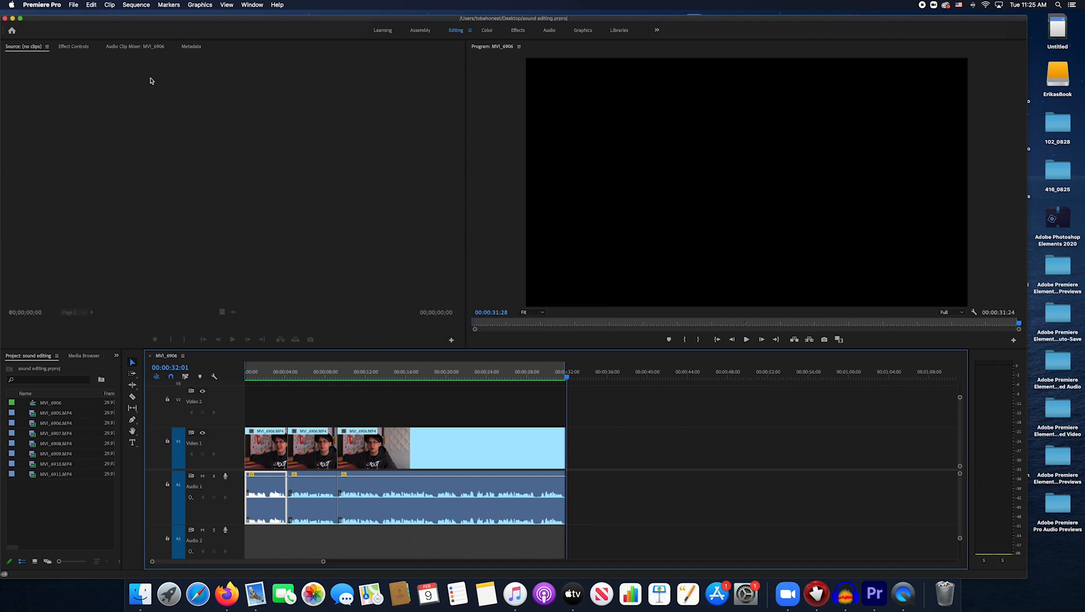
pyautogui.click(74, 5)
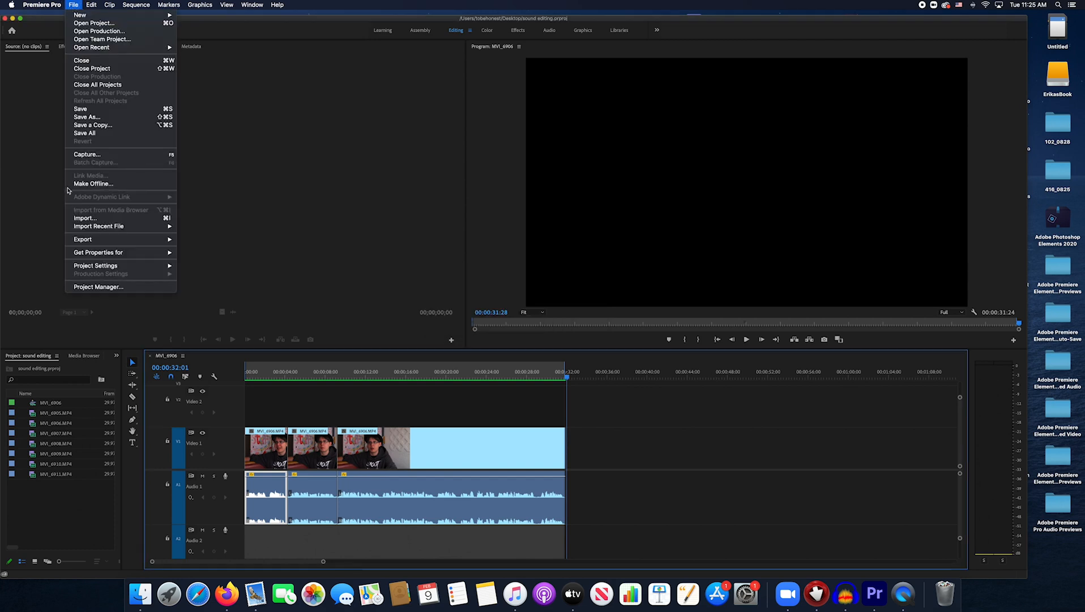
# Step: Open the media export settings for the sequence and choose the Apple ProRes 422 preset in QuickTime format
pyautogui.moveTo(87, 241)
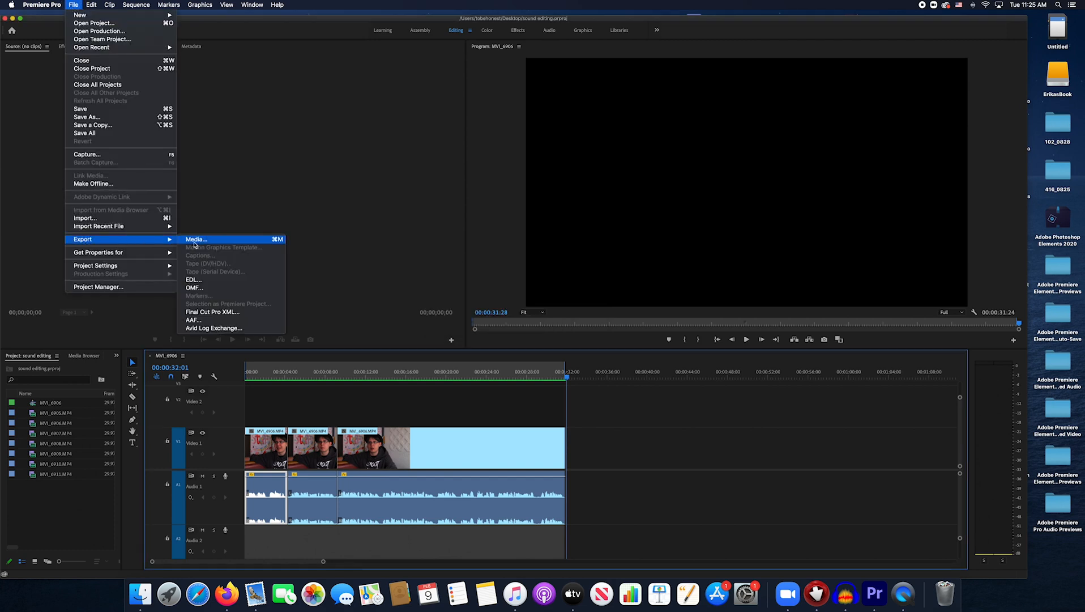
pyautogui.click(204, 243)
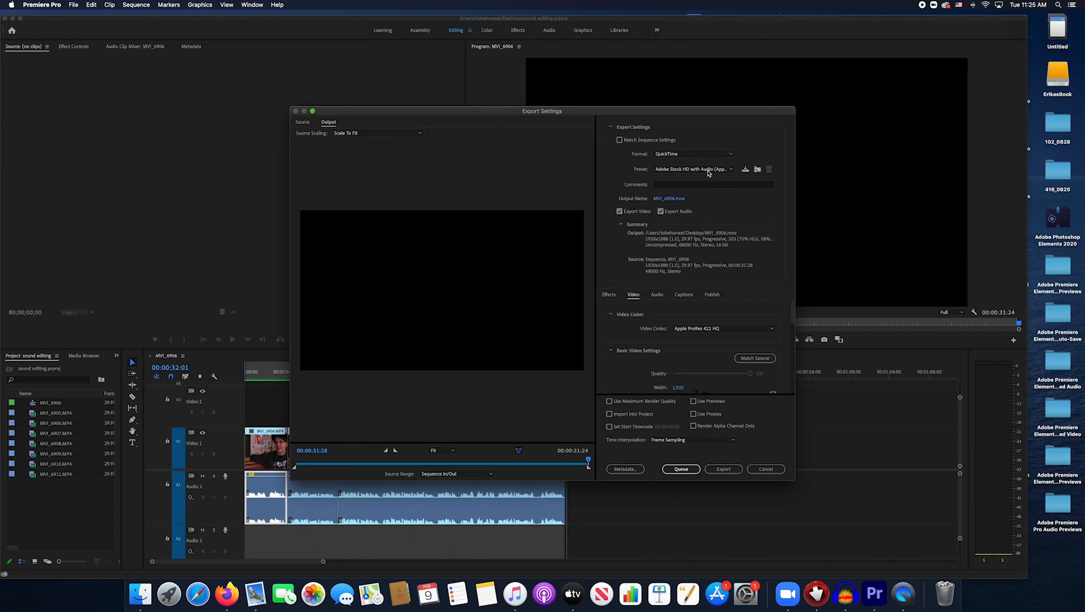
pyautogui.click(732, 170)
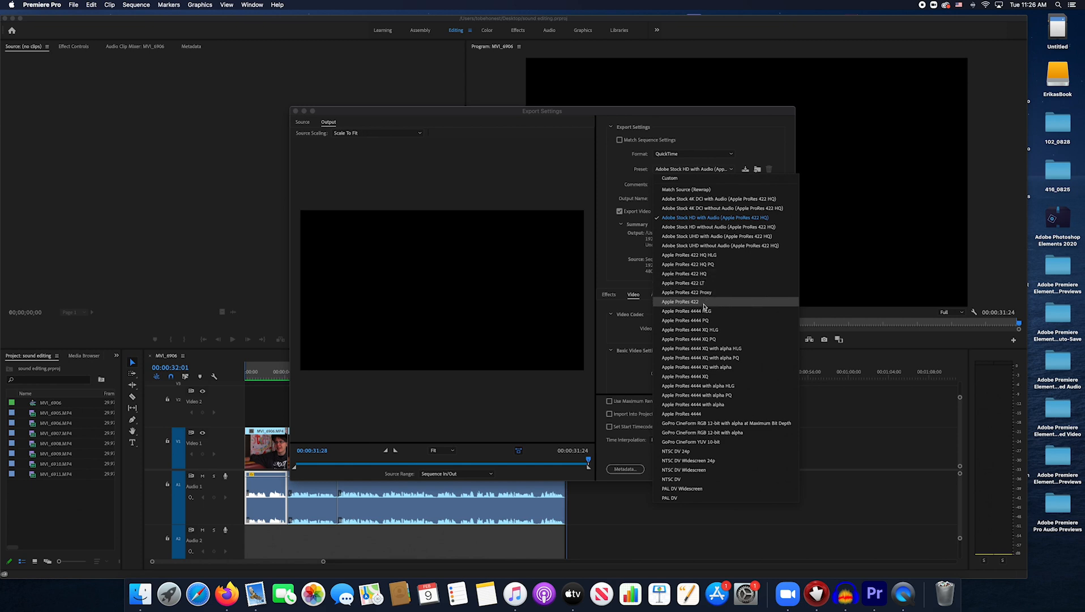
pyautogui.click(703, 302)
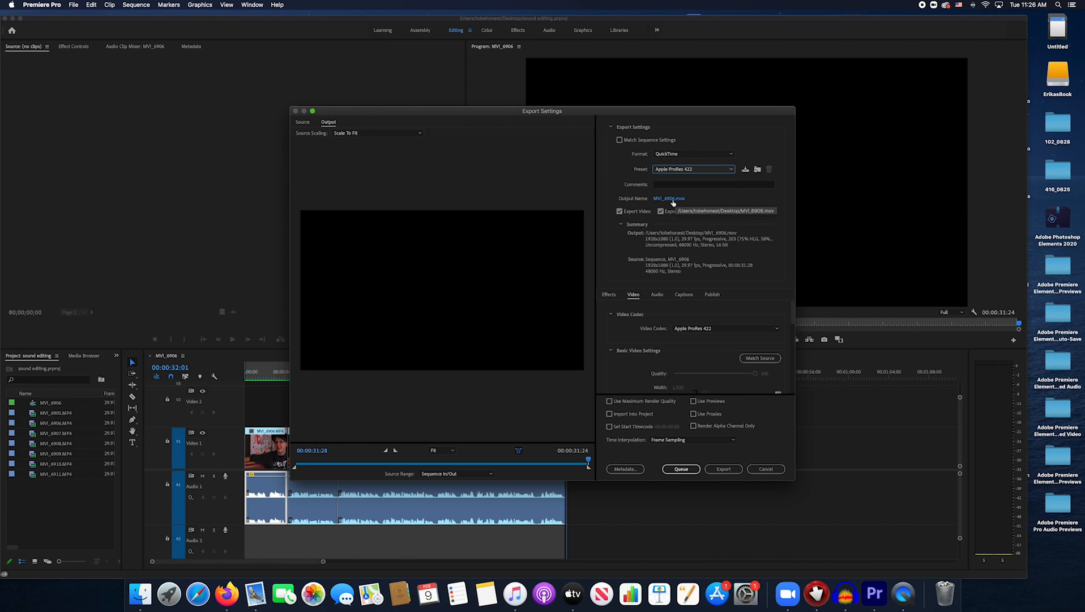
# Step: Name the export output file soundedit and save it to the Desktop as a .mov video
pyautogui.click(671, 199)
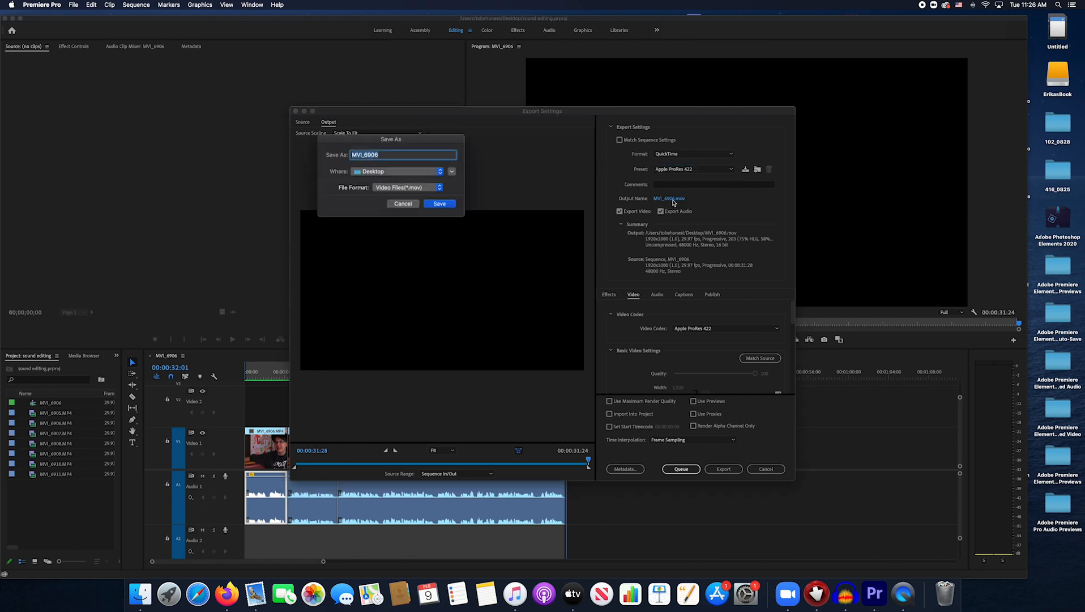
pyautogui.click(380, 154)
pyautogui.press('BackSpace')
pyautogui.press('BackSpace')
pyautogui.press('BackSpace')
pyautogui.write('so')
pyautogui.click(439, 204)
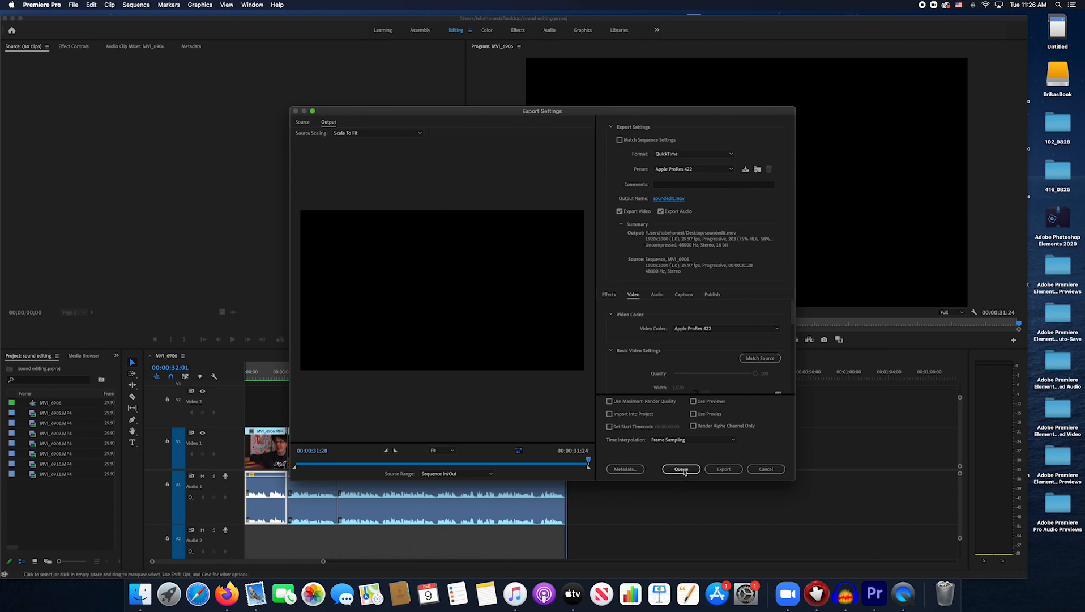
# Step: Review the export's video codec and basic video settings, and its audio sample rate, sample size and channel configuration
pyautogui.moveTo(792, 315); pyautogui.dragTo(793, 331)
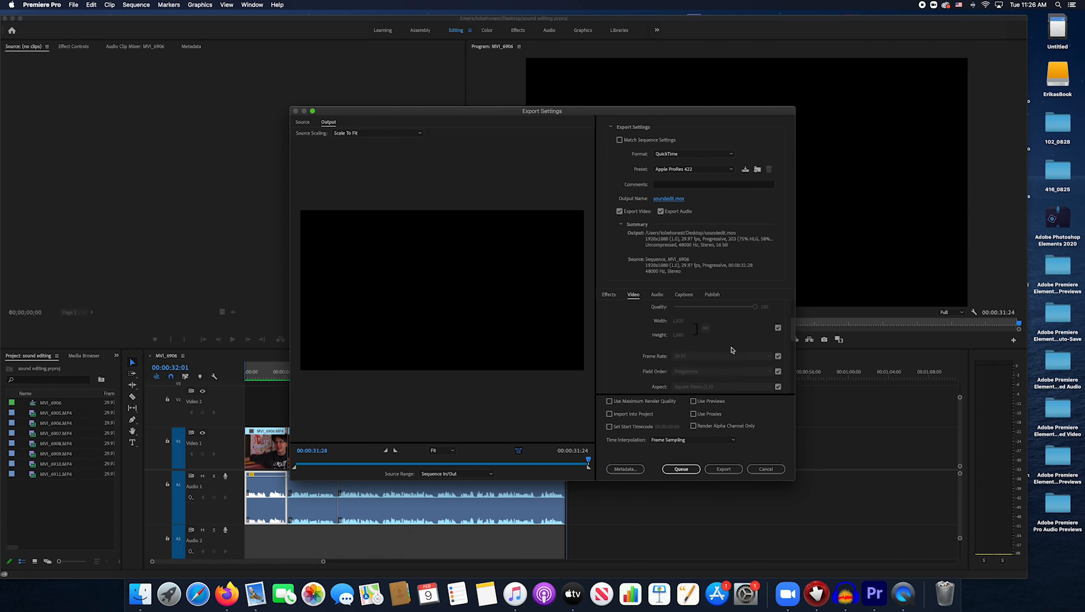
pyautogui.scroll(3, 793, 328)
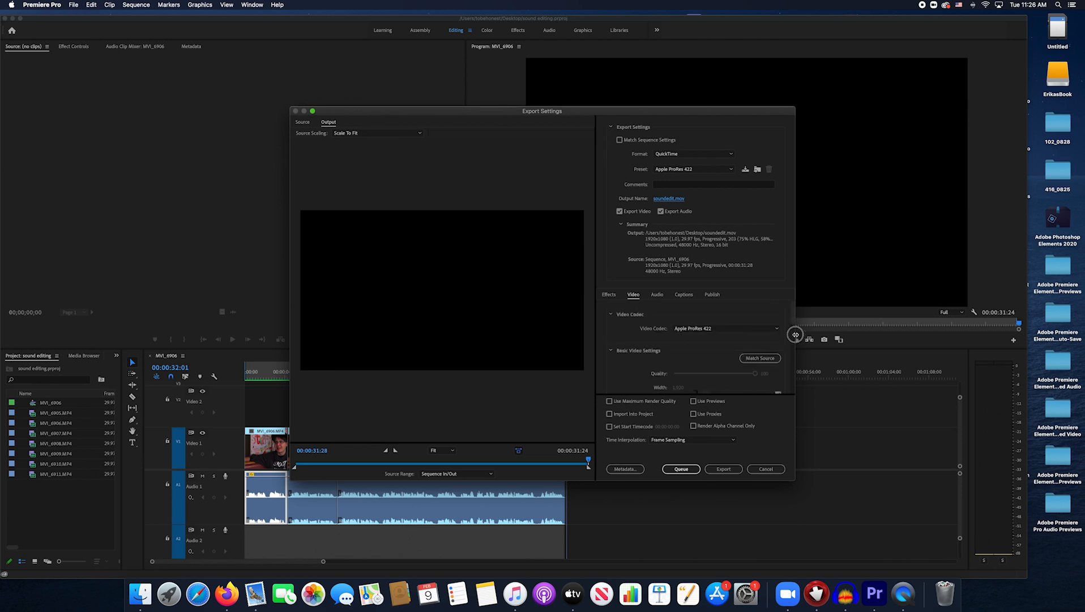
pyautogui.scroll(-5, 793, 312)
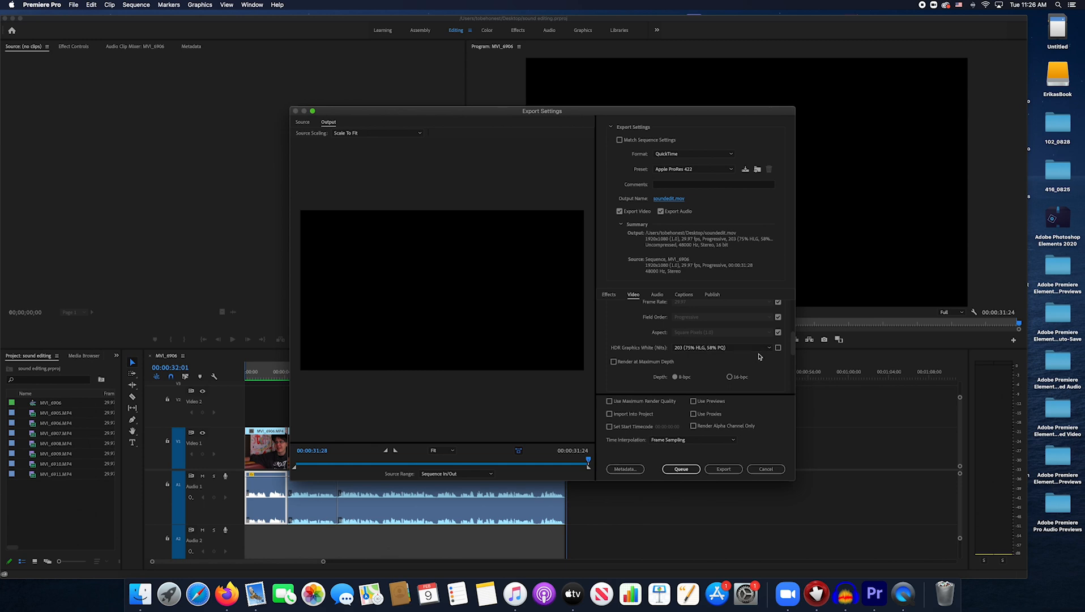
pyautogui.moveTo(791, 340); pyautogui.dragTo(792, 317)
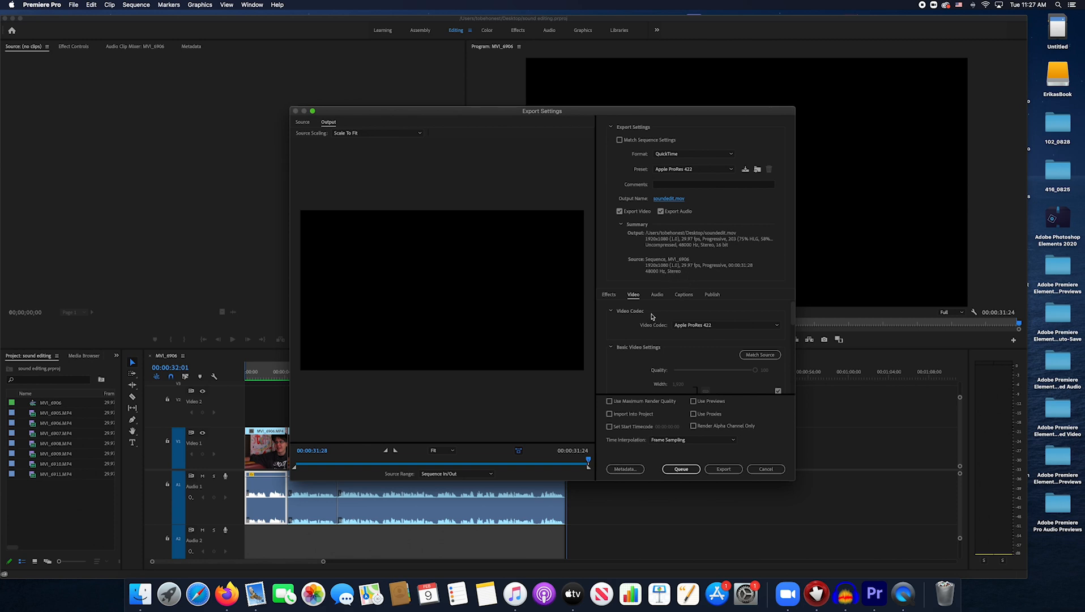
pyautogui.click(658, 294)
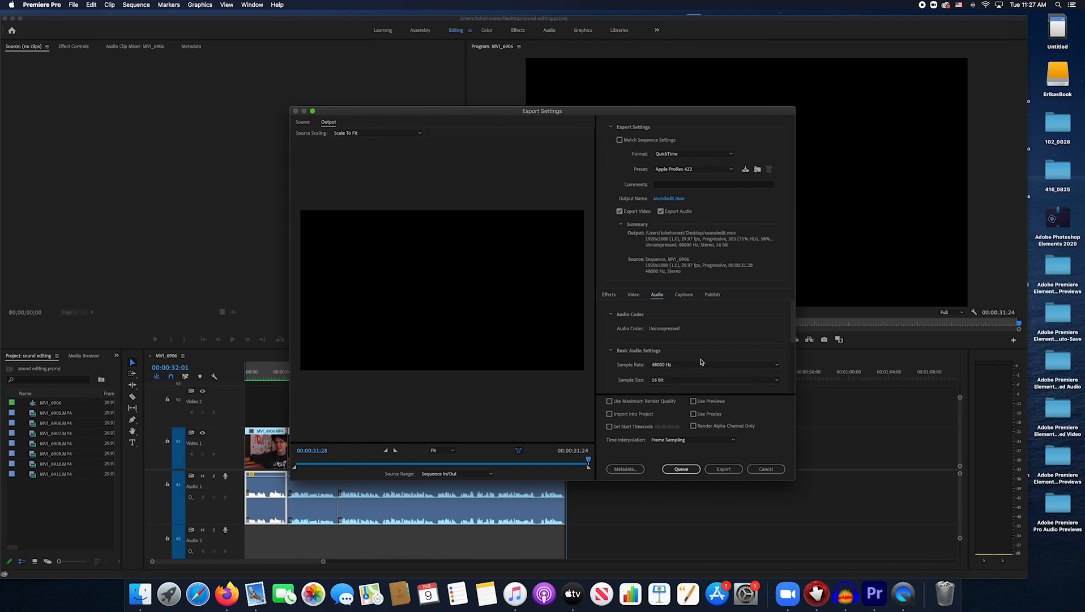
pyautogui.click(794, 330)
pyautogui.moveTo(794, 330); pyautogui.dragTo(795, 362)
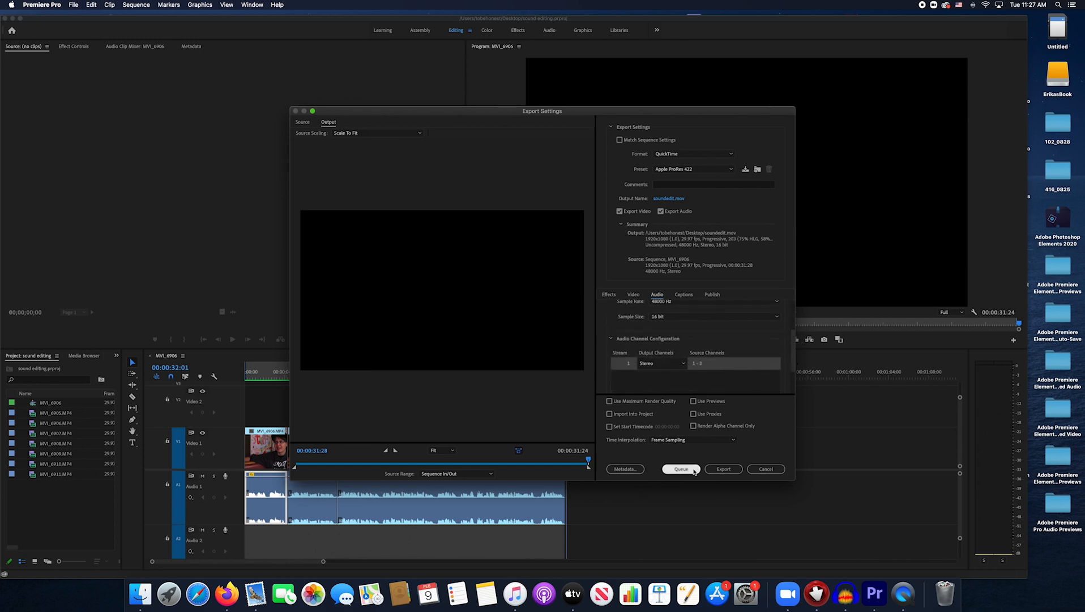
# Step: Send the export to Media Encoder, confirm soundedit on the Desktop as the output file, and start encoding the queue
pyautogui.click(723, 470)
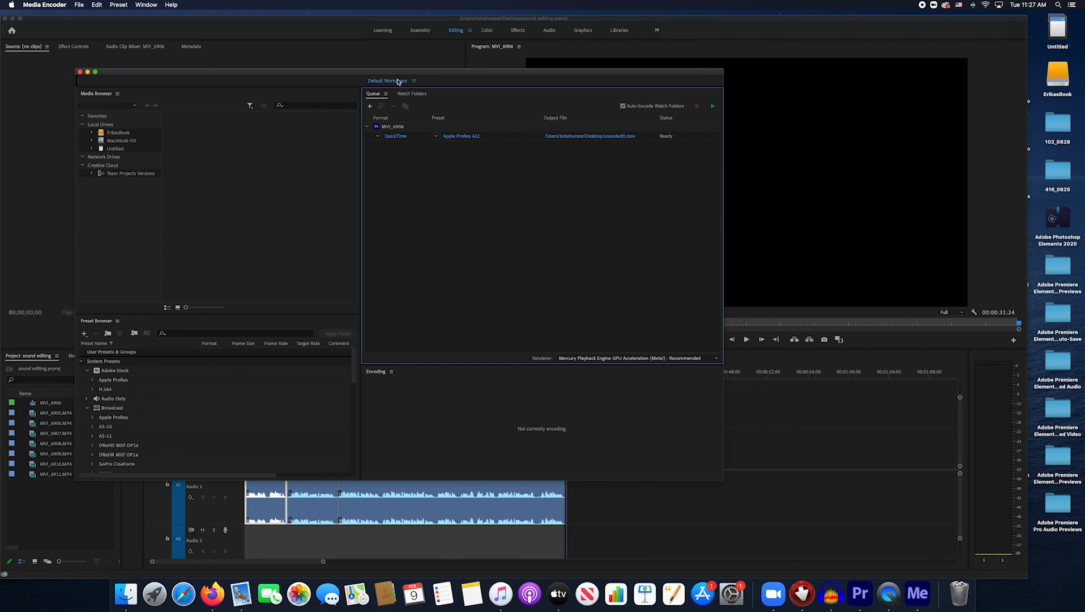
pyautogui.click(570, 136)
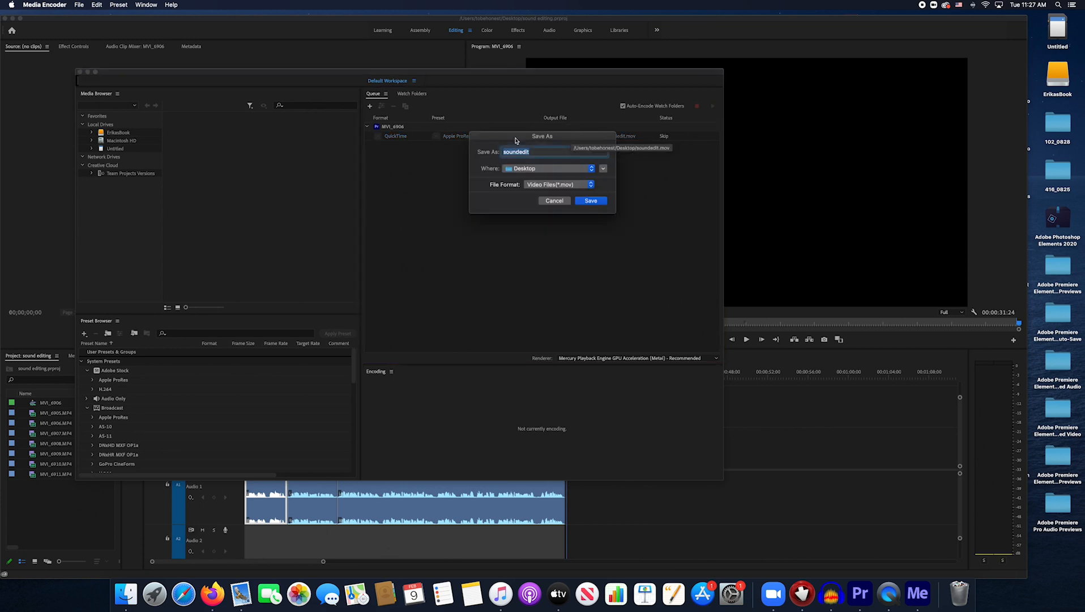
pyautogui.click(591, 201)
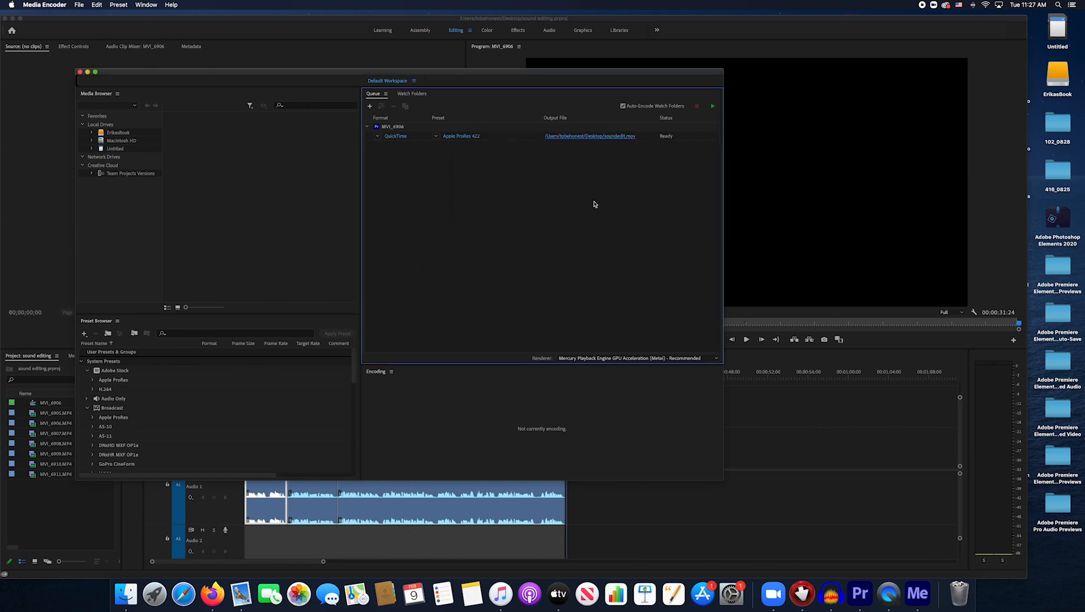
pyautogui.click(713, 108)
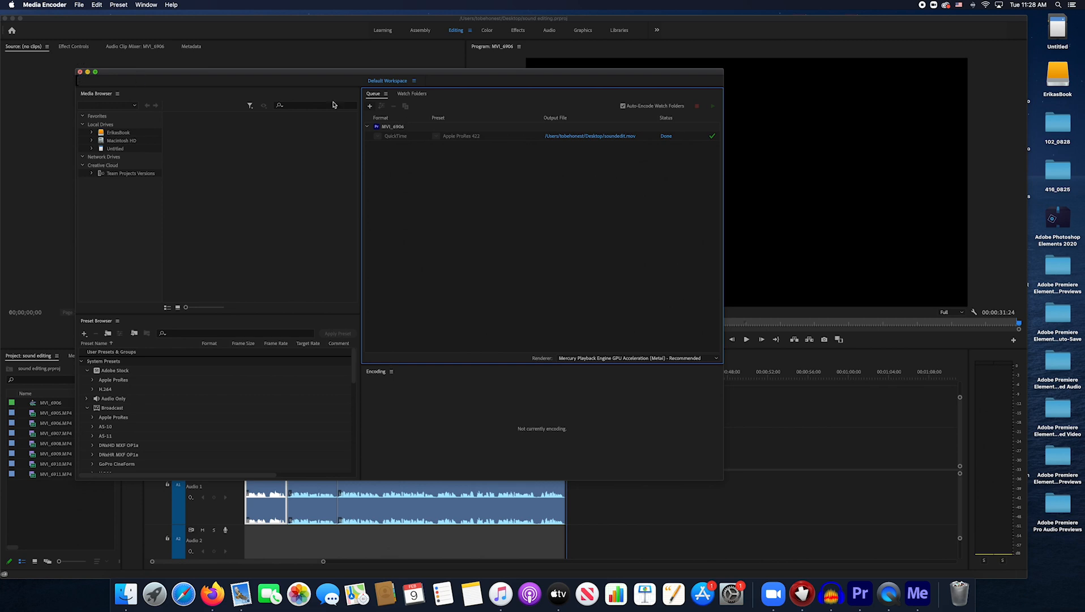
# Step: Quit Media Encoder, return to Premiere Pro, and close the sound editing project
pyautogui.press('super+q')
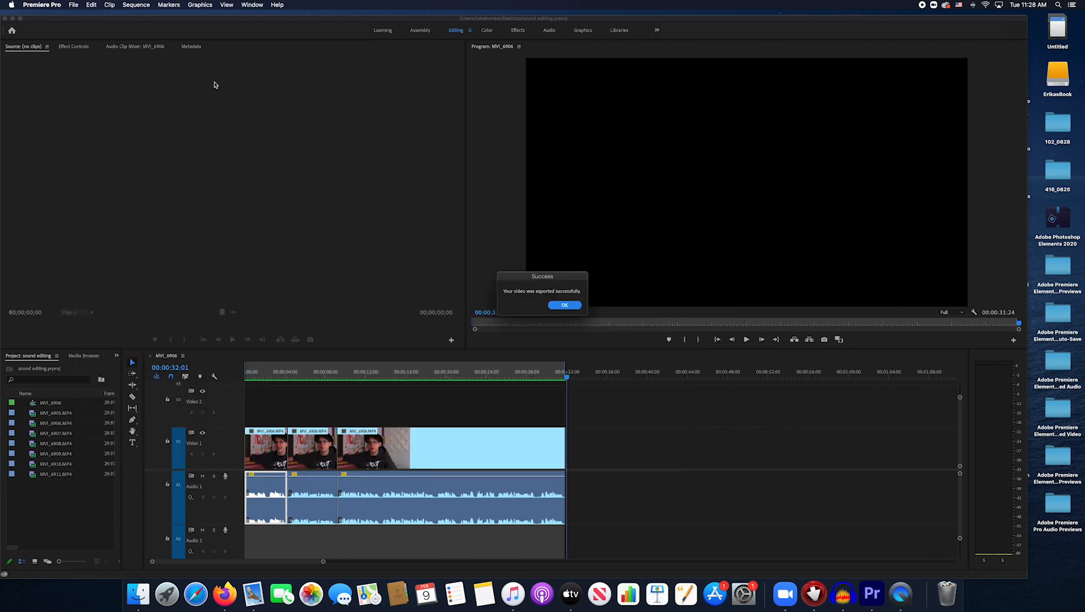
pyautogui.click(564, 305)
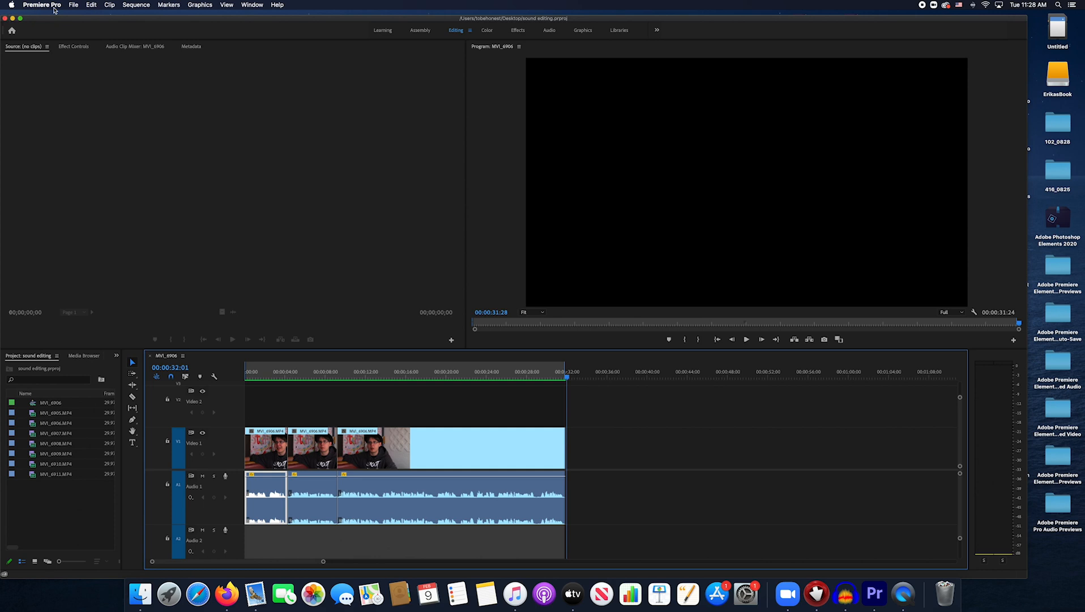
pyautogui.click(73, 5)
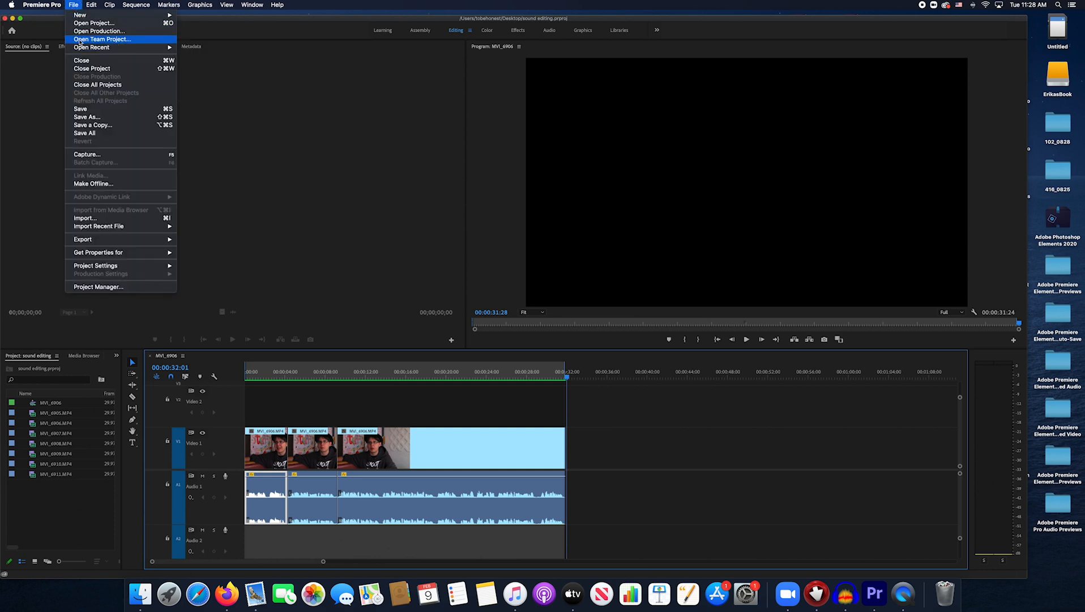
pyautogui.click(81, 60)
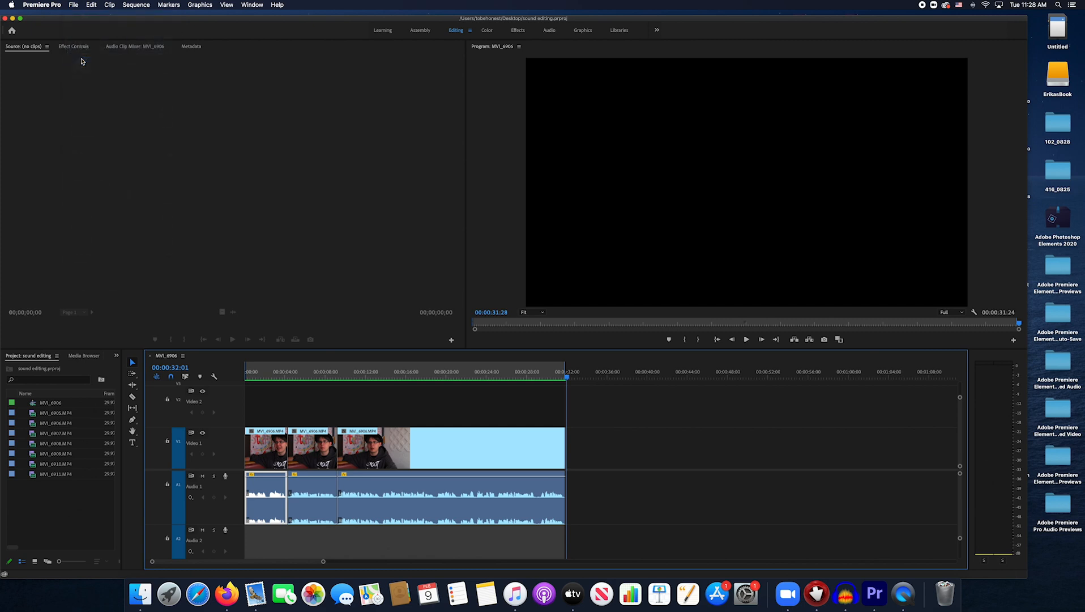
pyautogui.click(5, 19)
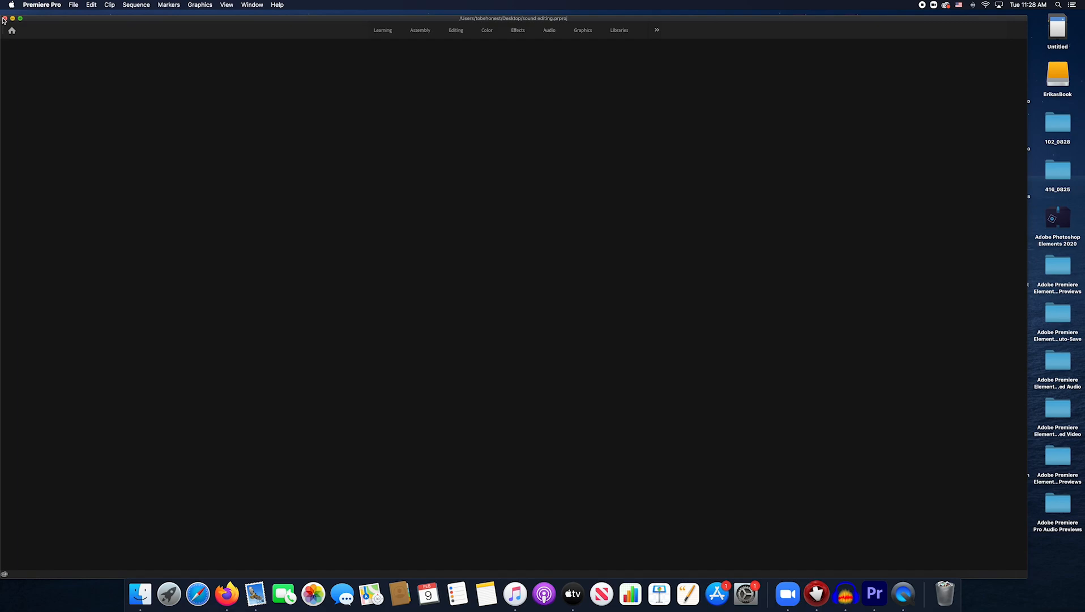